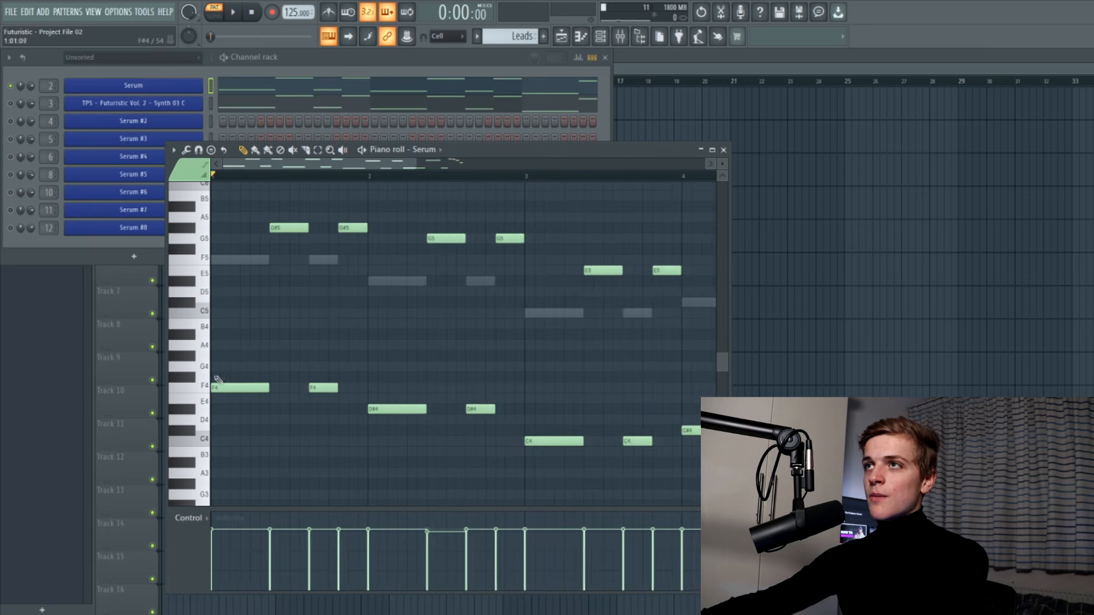
# Examine the opening bars of the Leads melody in the Serum piano roll and clear the note selection
pyautogui.scroll(-3, 304, 312)
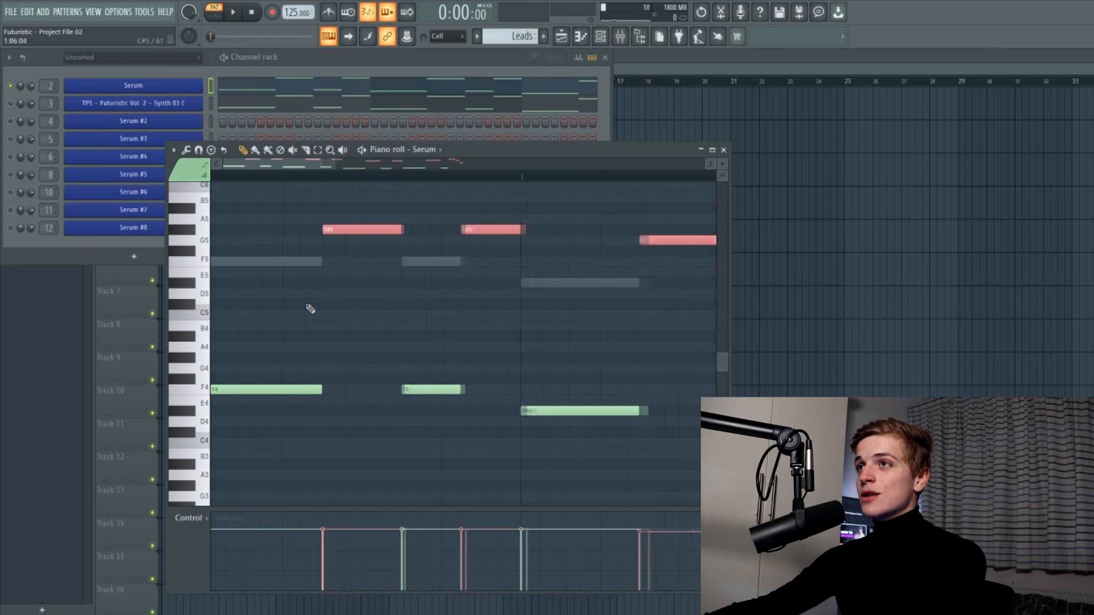
pyautogui.scroll(3, 211, 328)
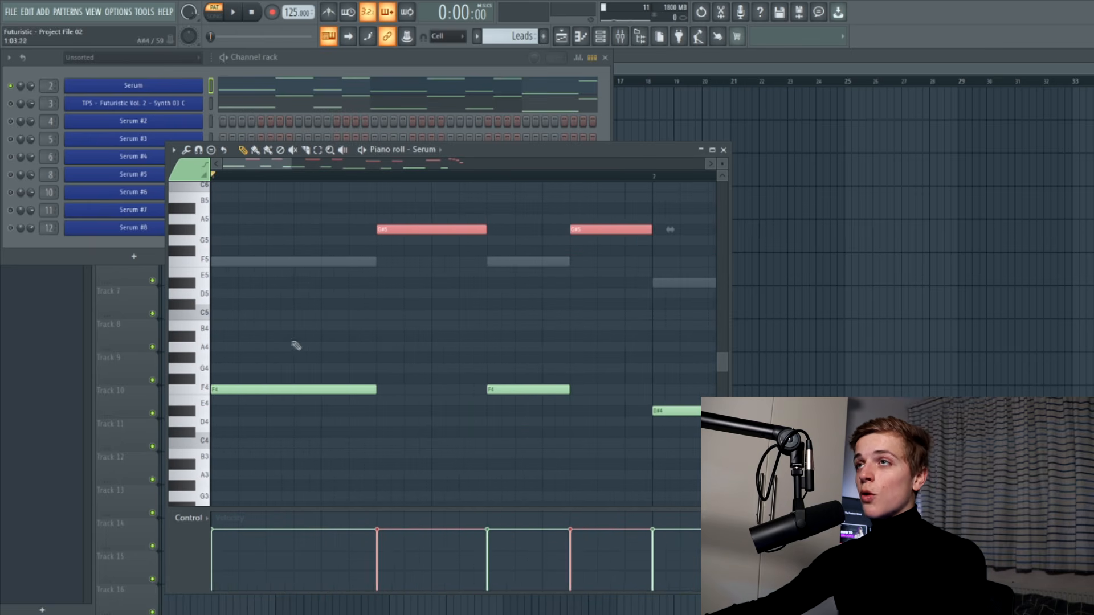
pyautogui.keyDown('ctrl'); pyautogui.click(372, 345); pyautogui.keyUp('ctrl')
pyautogui.scroll(-1, 254, 377)
pyautogui.scroll(-2, 251, 375)
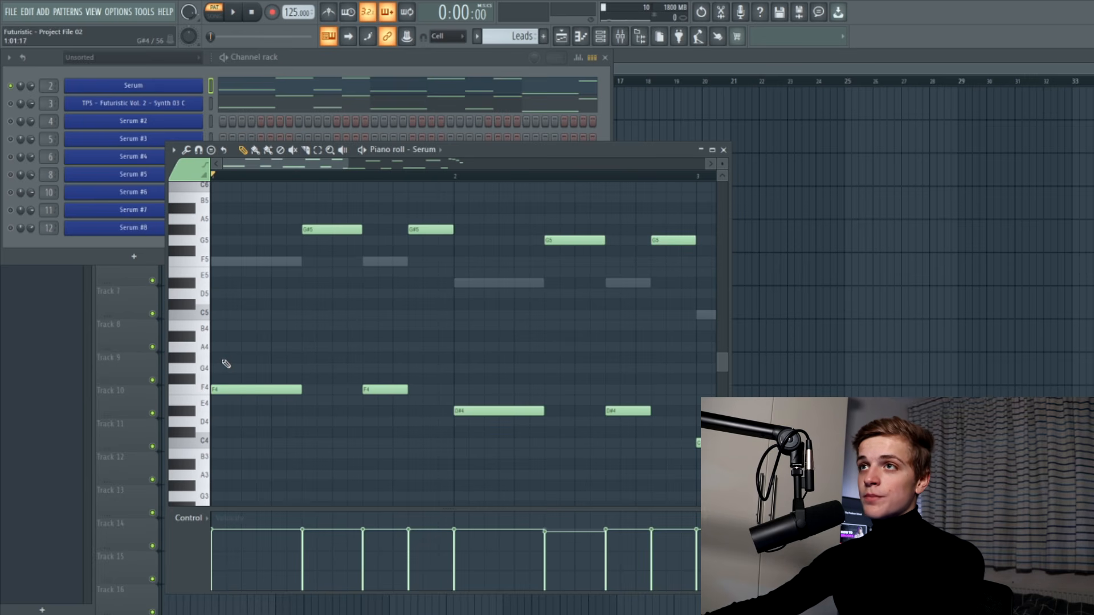
# Mark the two G#5 notes in bar 1, select the whole four-bar Leads melody and play it
pyautogui.moveTo(298, 227); pyautogui.dragTo(440, 237)
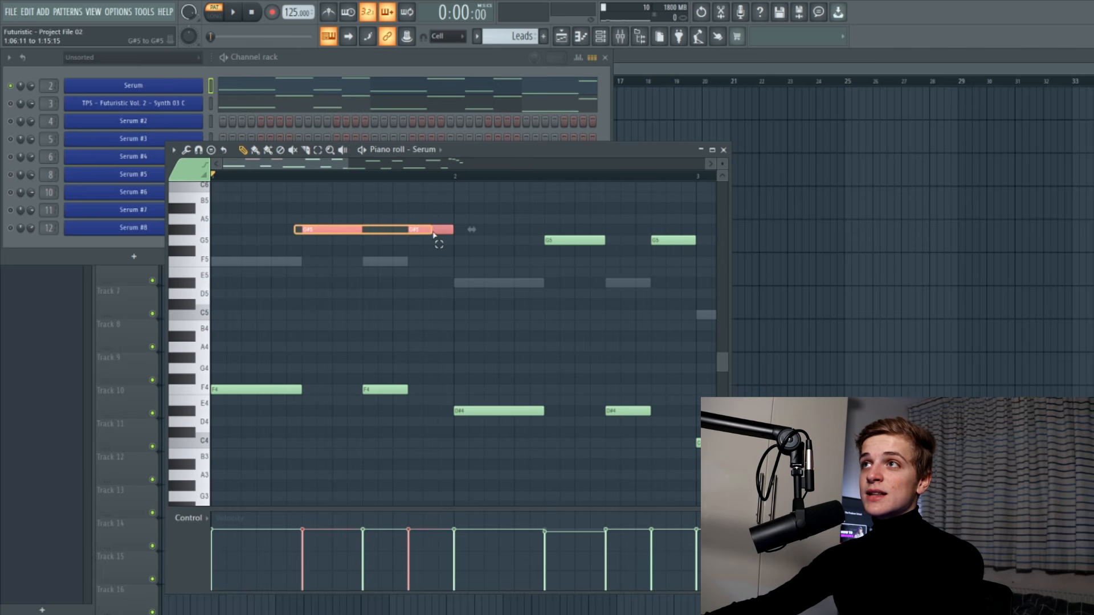
pyautogui.scroll(-1, 331, 249)
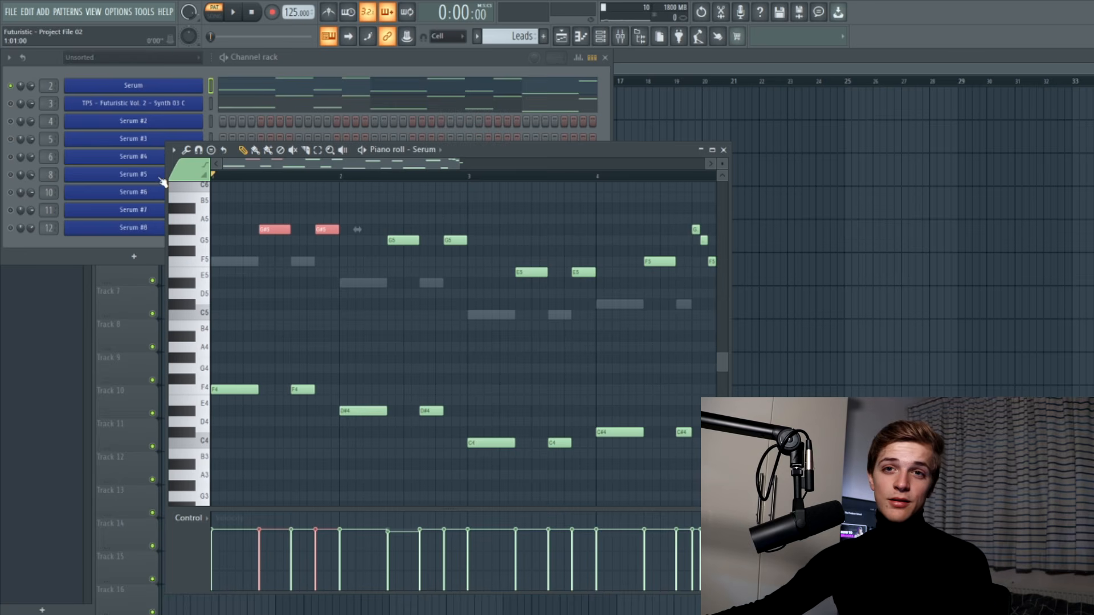
pyautogui.scroll(-1, 220, 191)
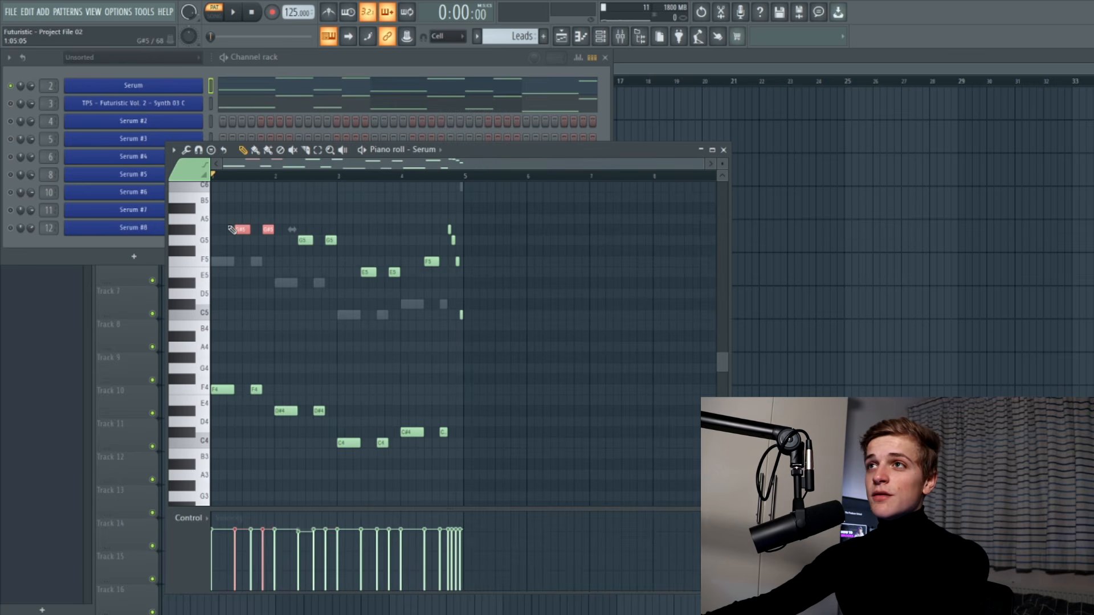
pyautogui.hotkey('ctrl', 'a')
pyautogui.press('space')
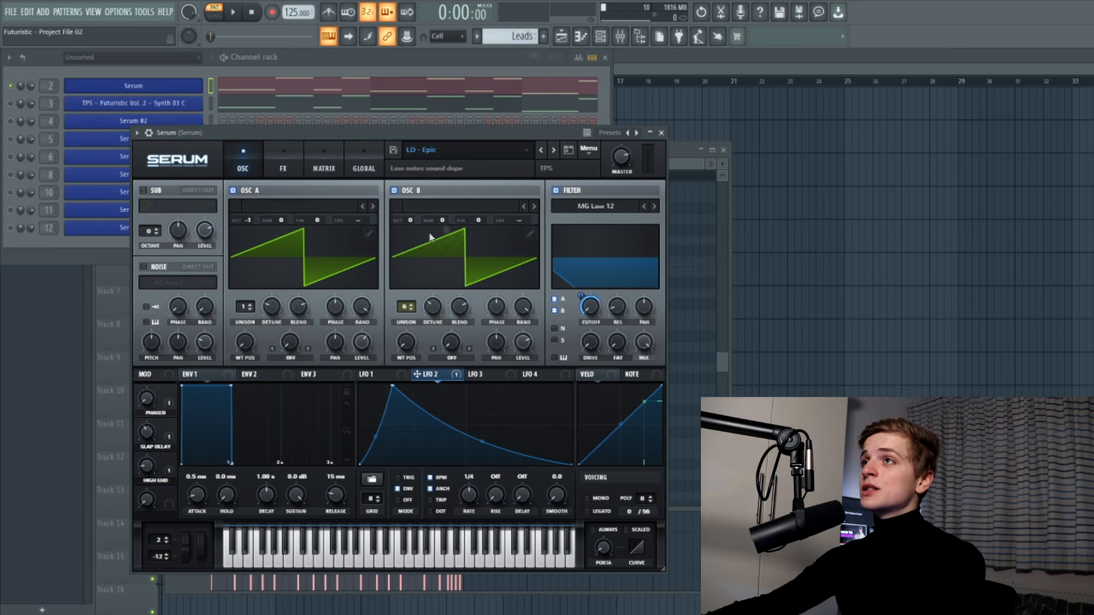
# Review the oscillators and filter cutoff of the lead's LD - Epic preset in Serum and bring up its effects
pyautogui.moveTo(415, 133); pyautogui.dragTo(432, 141)
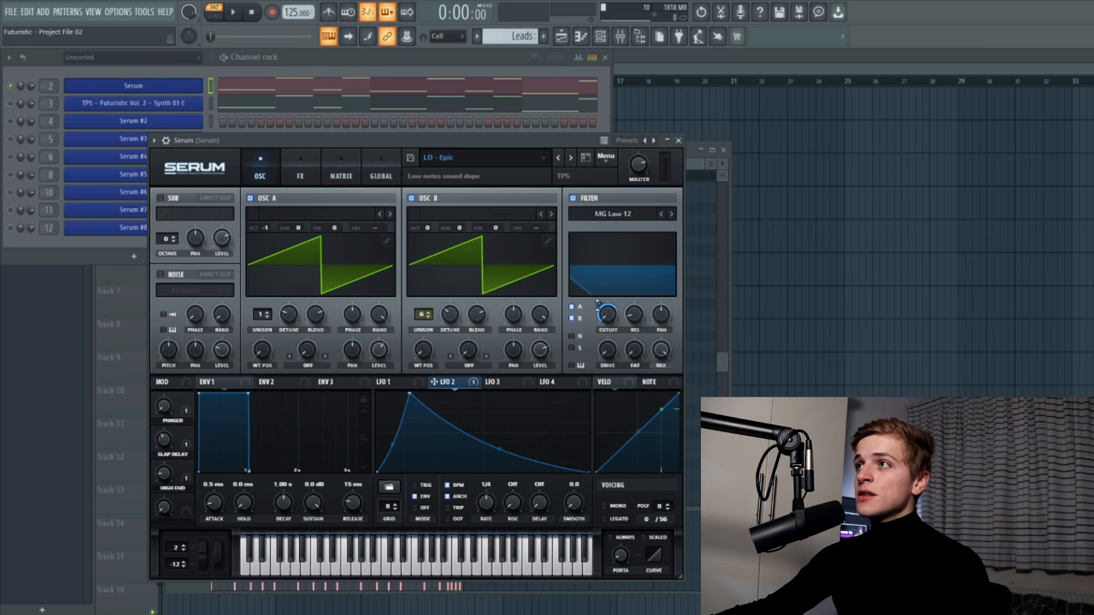
pyautogui.moveTo(598, 302)
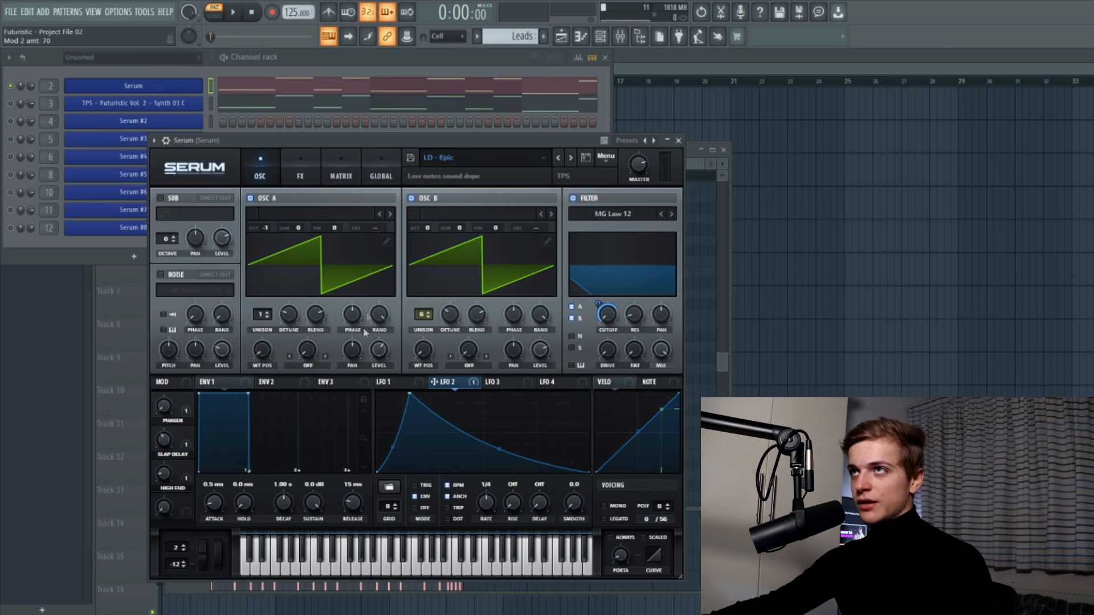
pyautogui.click(302, 180)
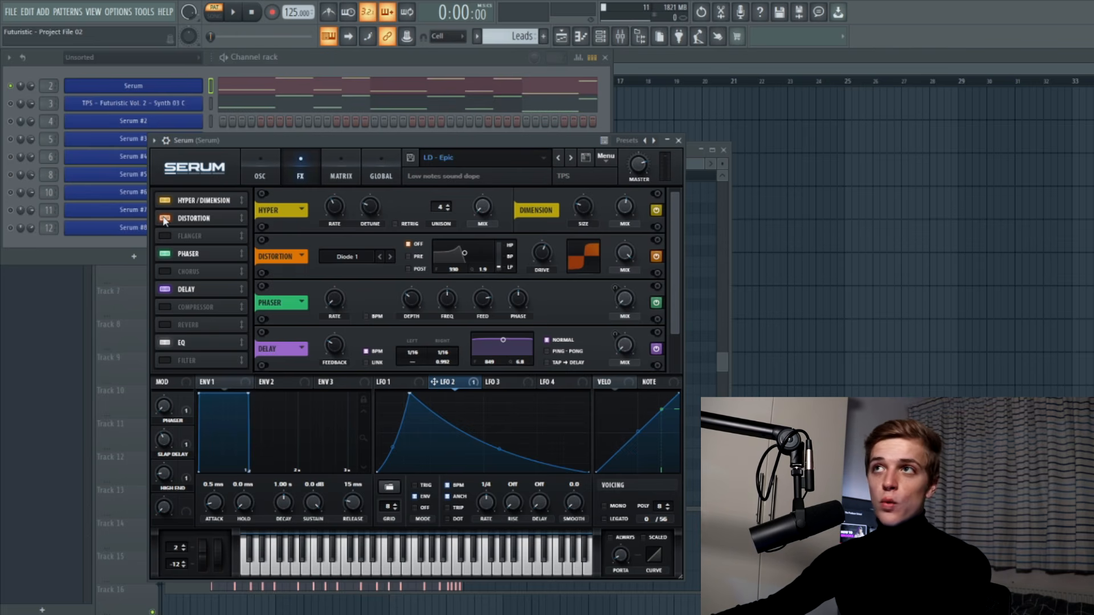
# Compare the lead's sound with Distortion off and back on during playback, and view the rest of Serum's effects down to EQ
pyautogui.press('space')
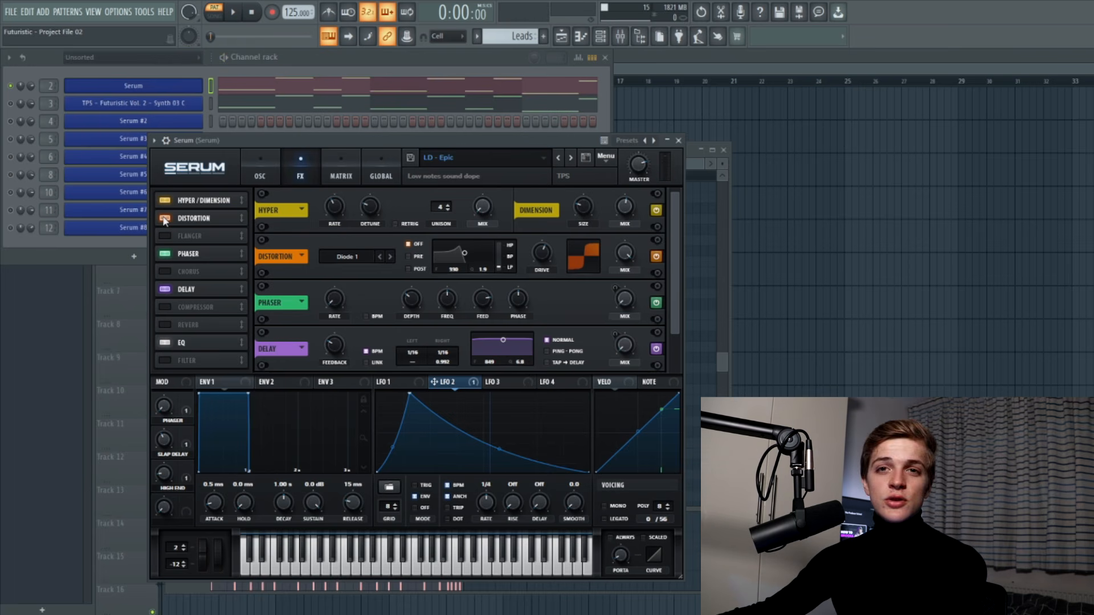
pyautogui.click(164, 219)
pyautogui.press('space')
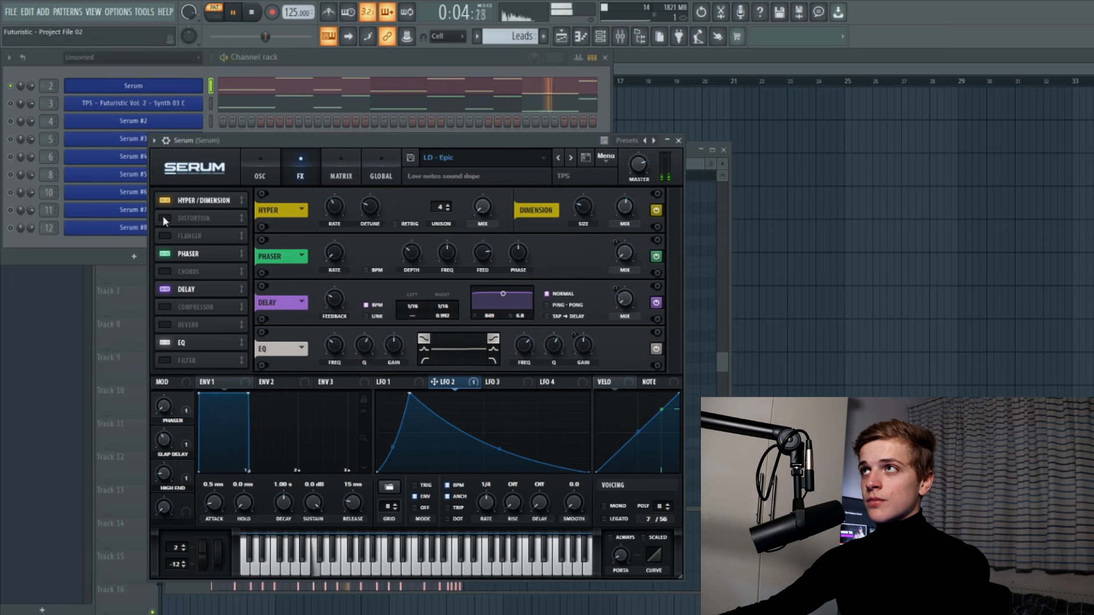
pyautogui.click(164, 219)
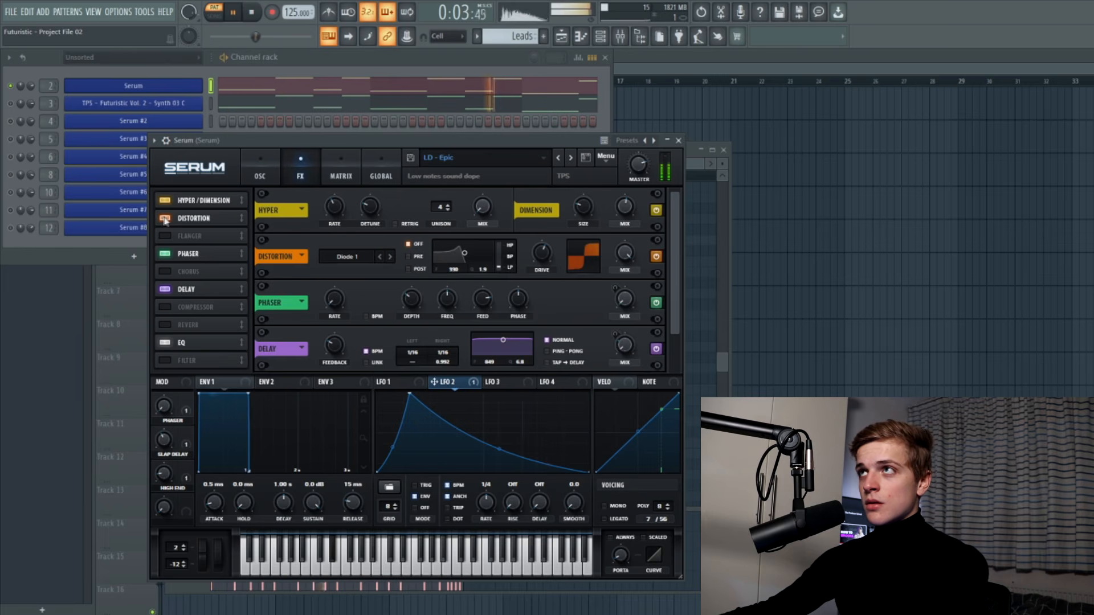
pyautogui.press('space')
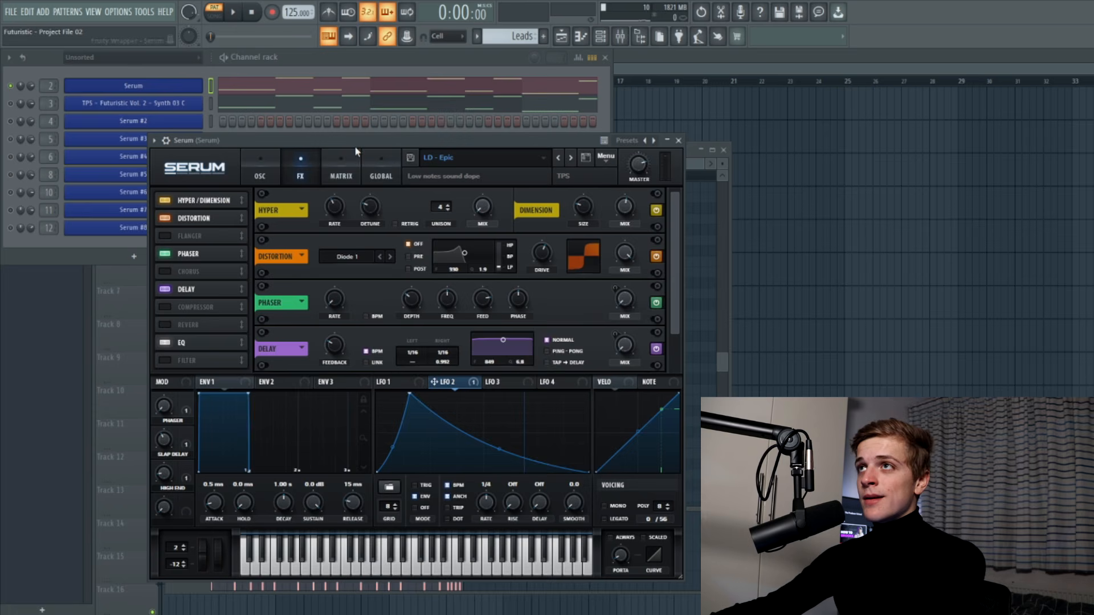
pyautogui.moveTo(356, 143); pyautogui.dragTo(363, 140)
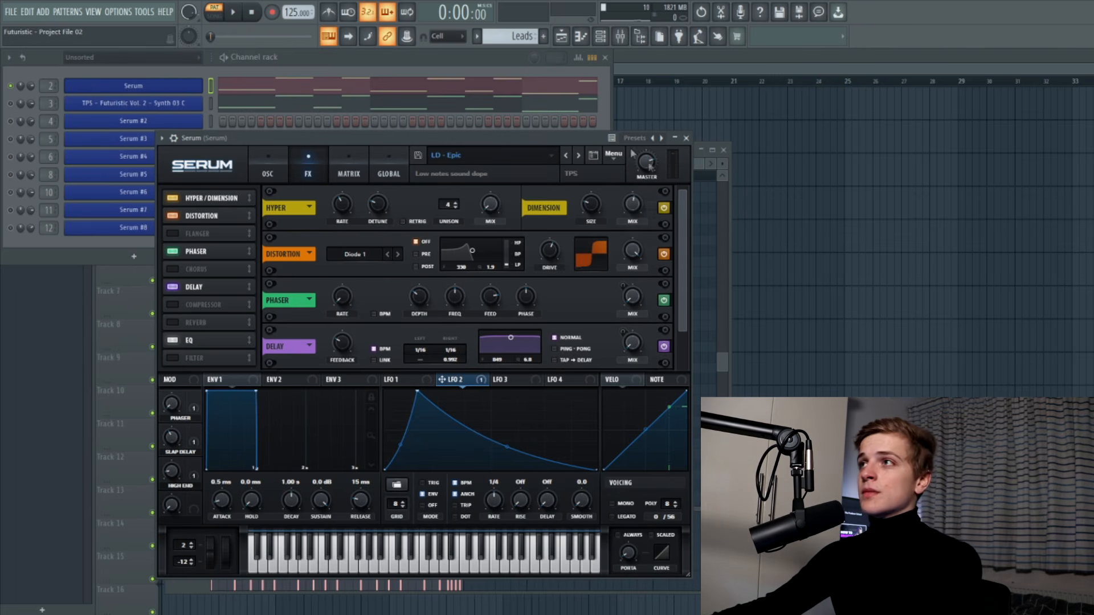
pyautogui.scroll(-1, 654, 354)
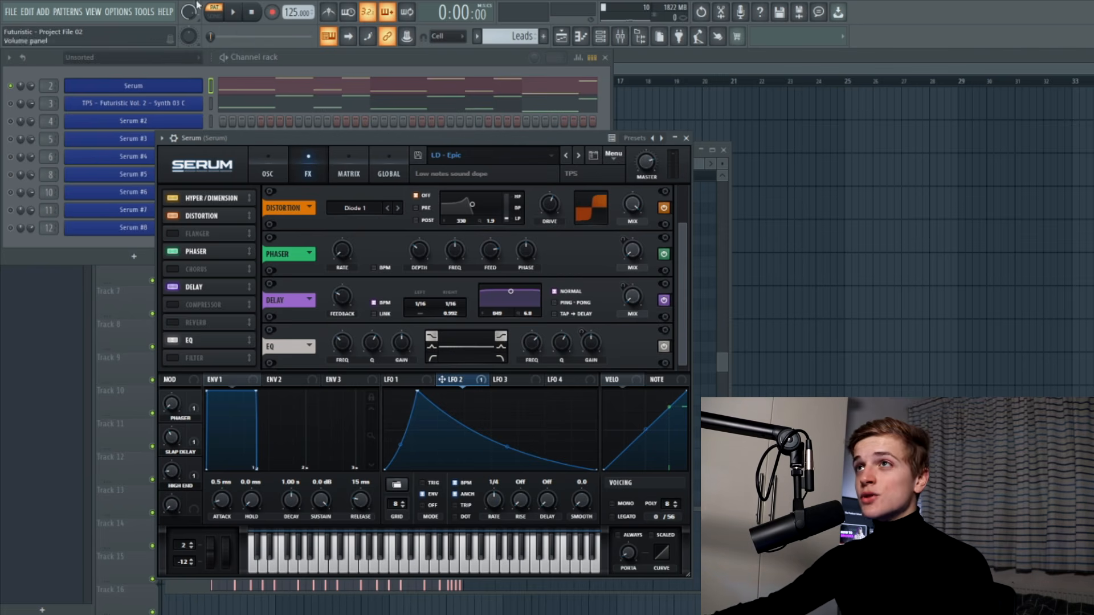
# Solo the TPS - Futuristic Vol. 2 - Synth 03 C channel, review its envelope and sample settings, and play it alone
pyautogui.click(50, 104)
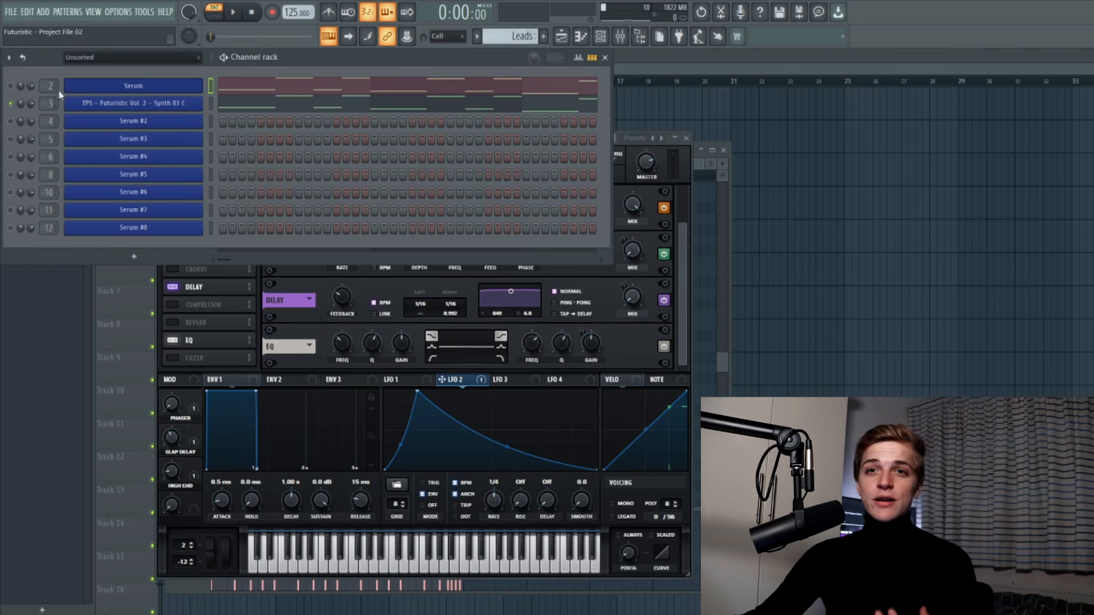
pyautogui.click(112, 109)
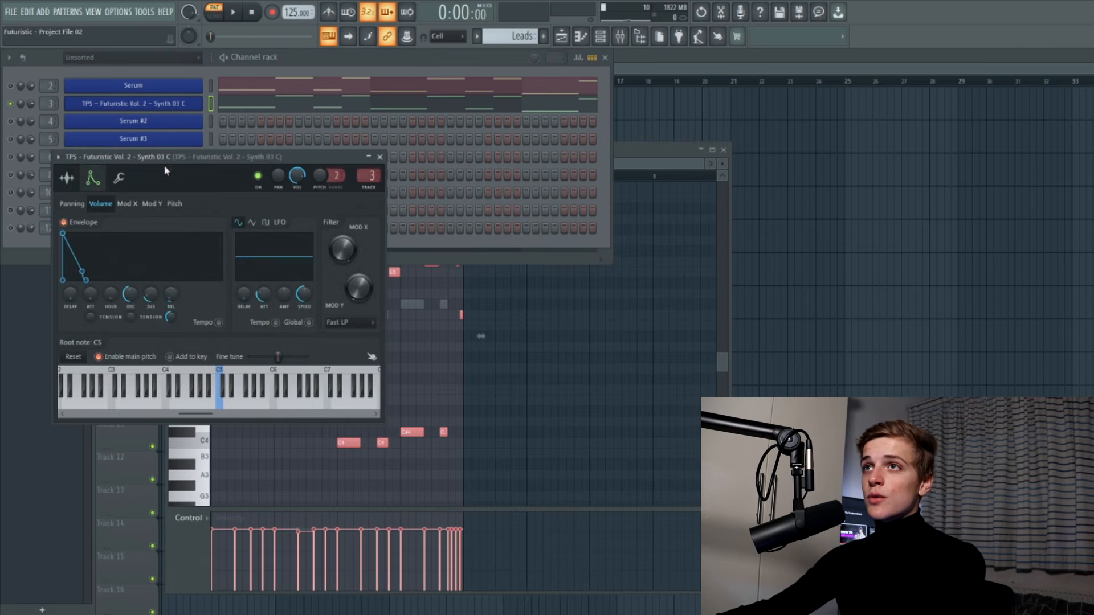
pyautogui.click(69, 177)
pyautogui.click(120, 175)
pyautogui.click(74, 174)
pyautogui.moveTo(90, 159); pyautogui.dragTo(225, 174)
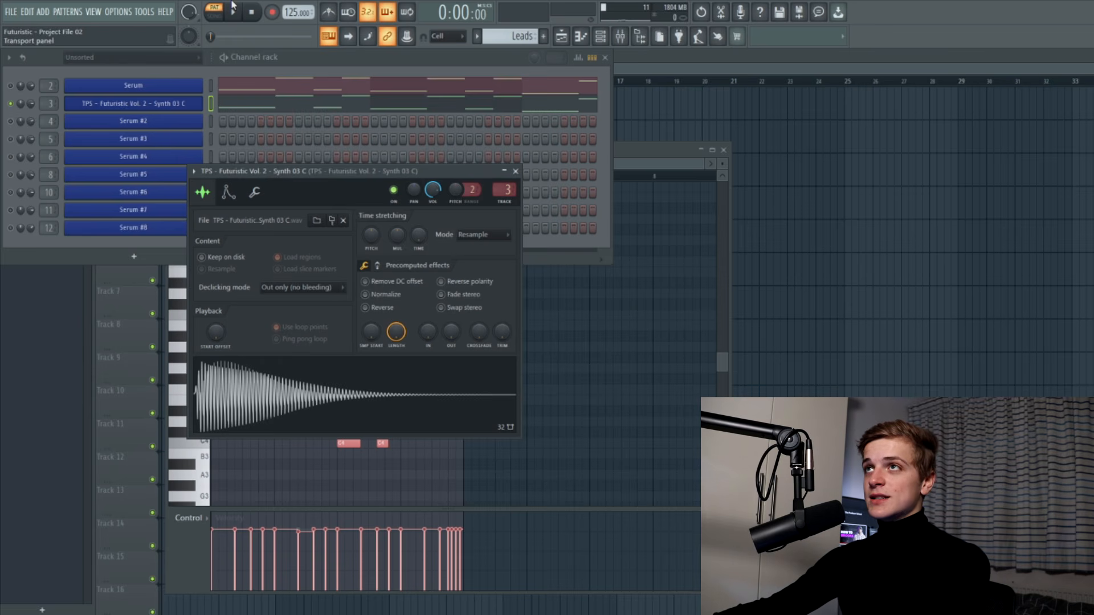
pyautogui.press('space')
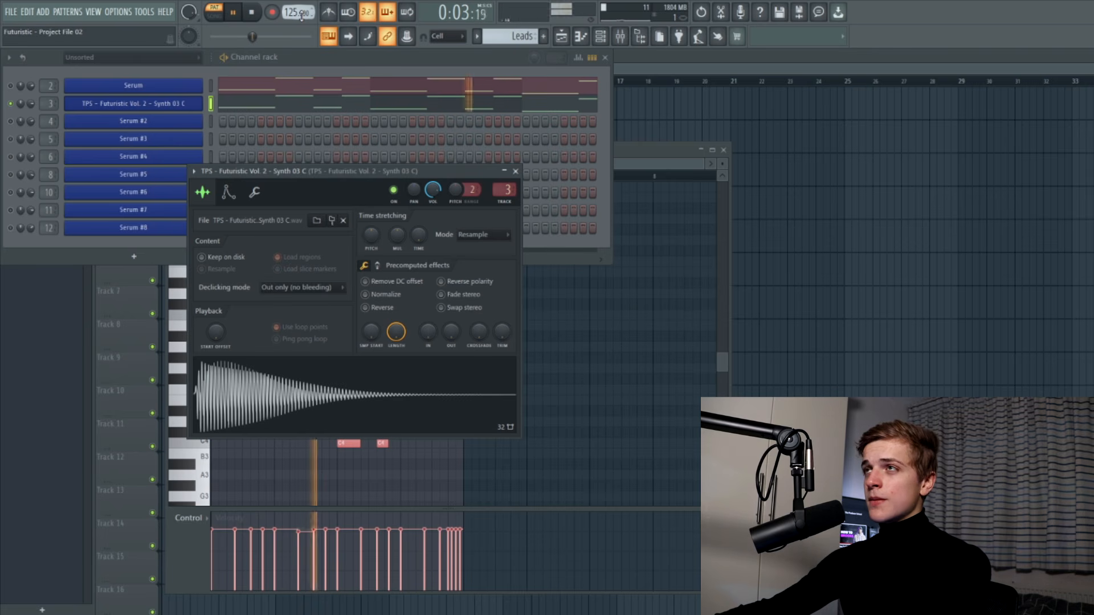
pyautogui.press('space')
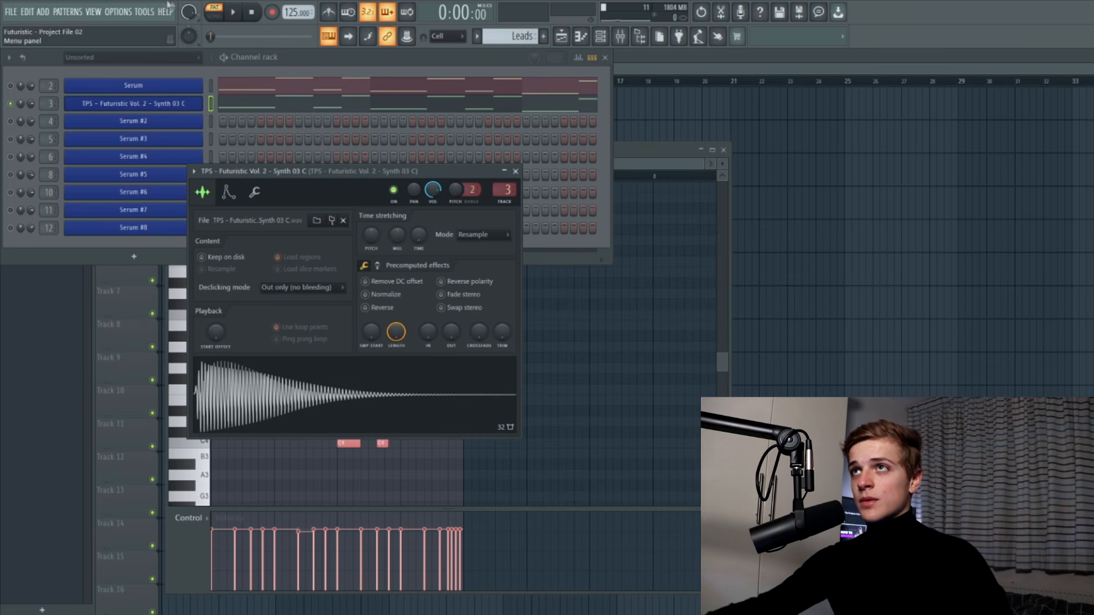
# Unsolo the Synth 03 C channel and play the full Leads pattern with all channels active
pyautogui.click(9, 104)
pyautogui.press('space')
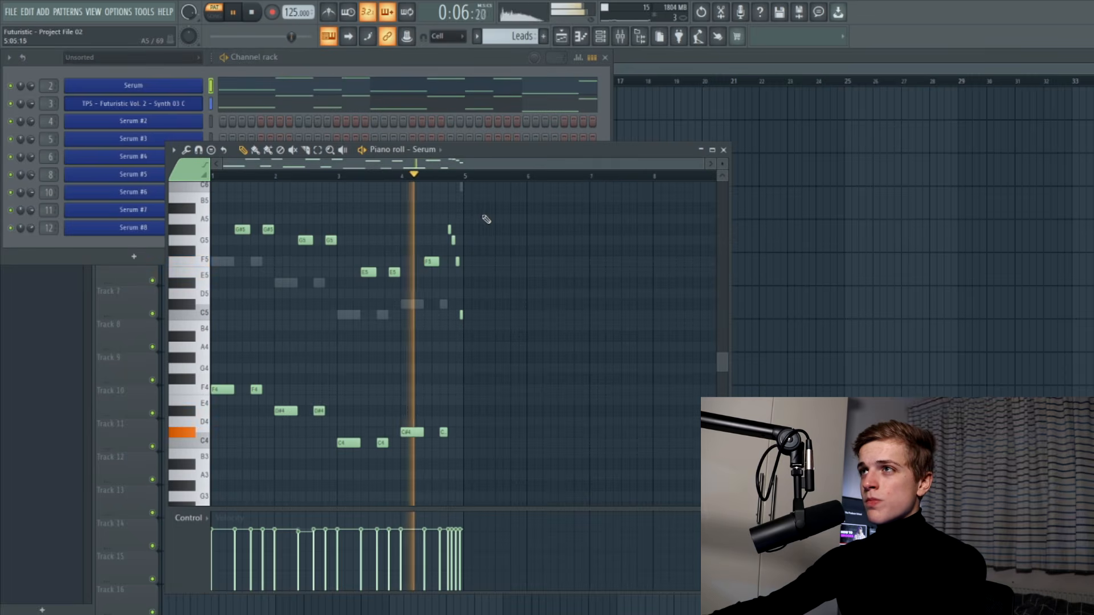
pyautogui.scroll(2, 486, 220)
pyautogui.press('space')
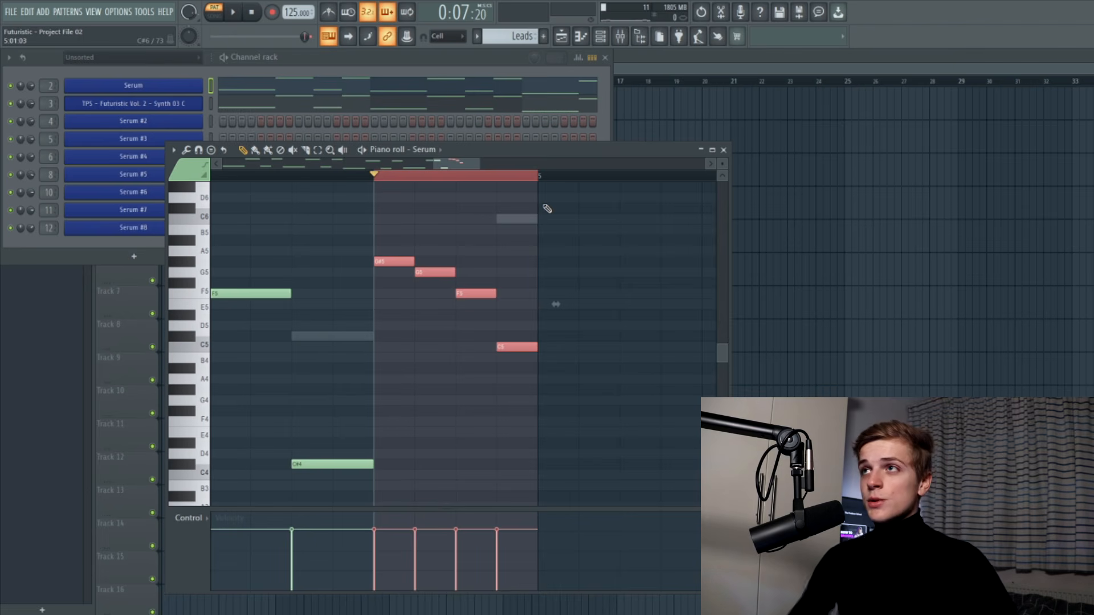
# Examine the four descending notes that close bar 4 of the Leads melody
pyautogui.scroll(-2, 575, 181)
pyautogui.moveTo(366, 203); pyautogui.dragTo(544, 323)
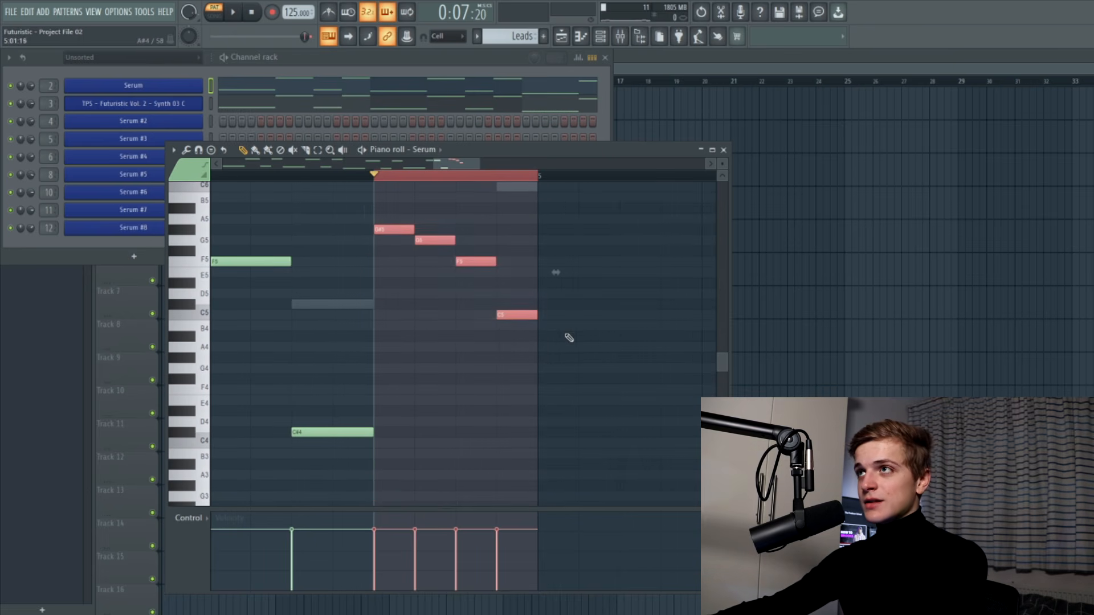
pyautogui.scroll(-4, 570, 338)
pyautogui.scroll(3, 569, 336)
pyautogui.scroll(-3, 572, 340)
pyautogui.scroll(1, 574, 341)
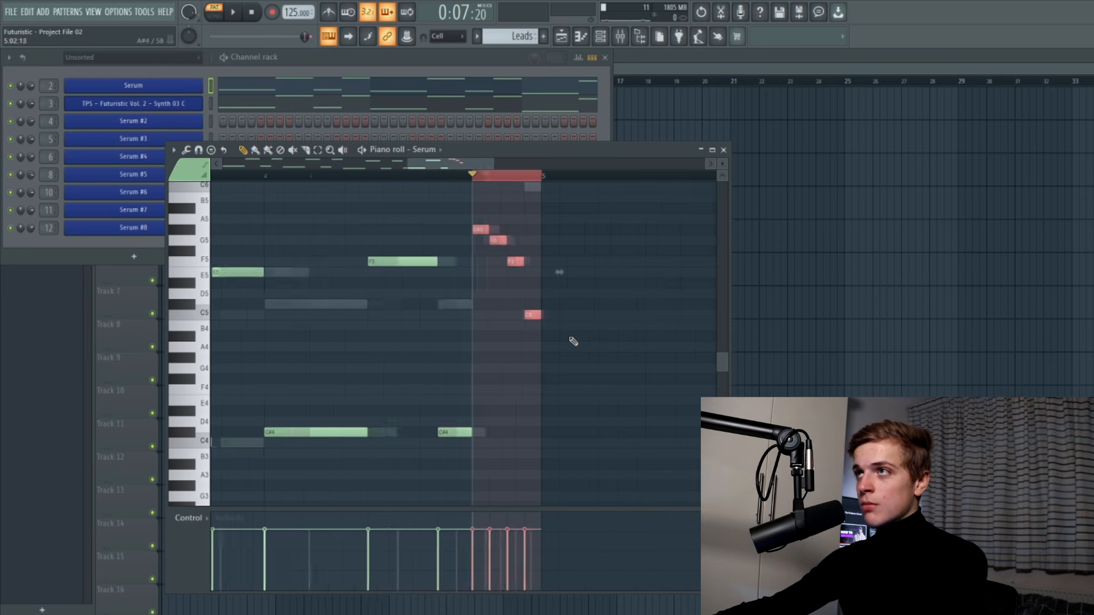
pyautogui.scroll(3, 573, 341)
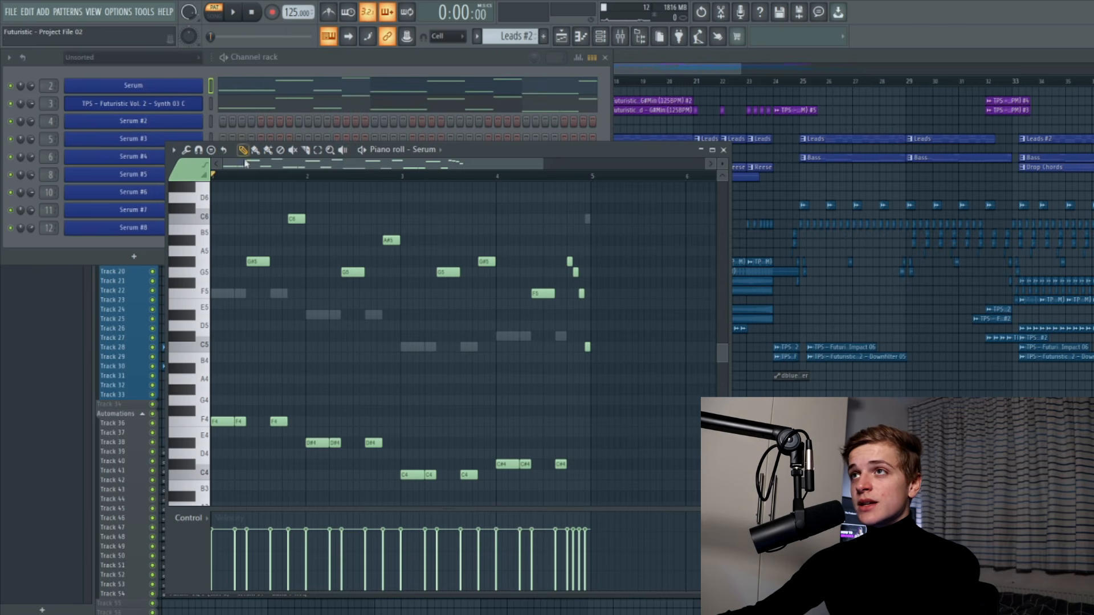
# Play the Leads #2 pattern with its whole four-bar melody in view
pyautogui.scroll(-2, 264, 213)
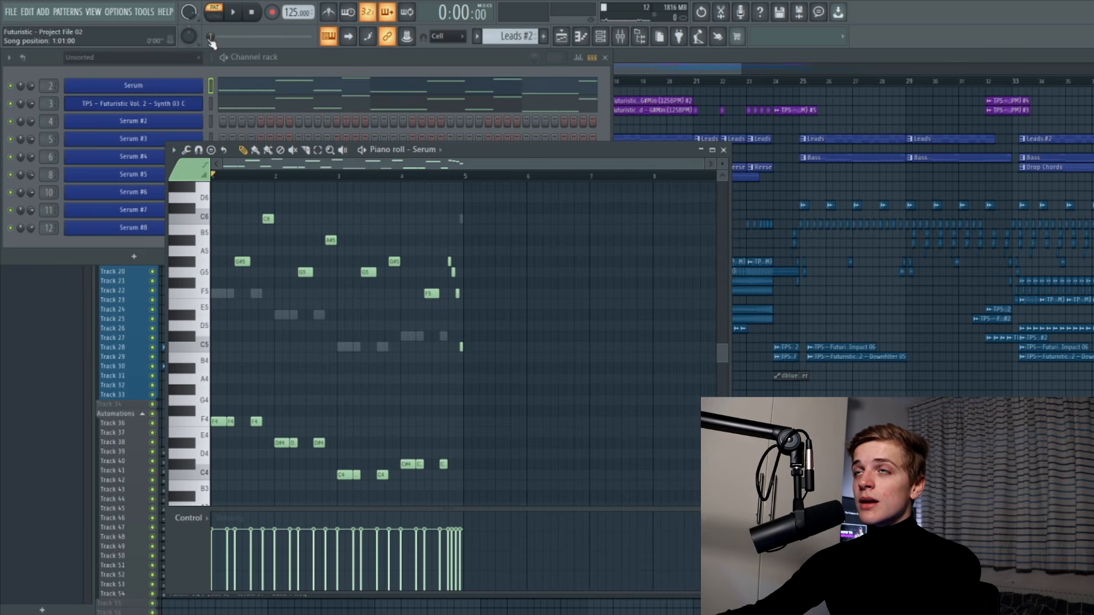
pyautogui.press('space')
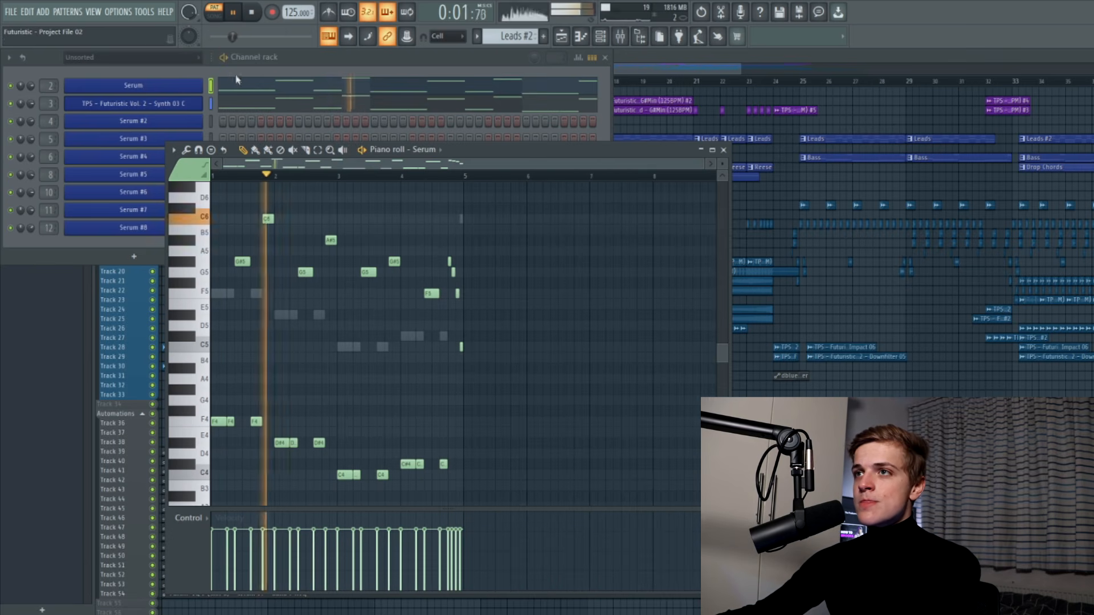
pyautogui.press('space')
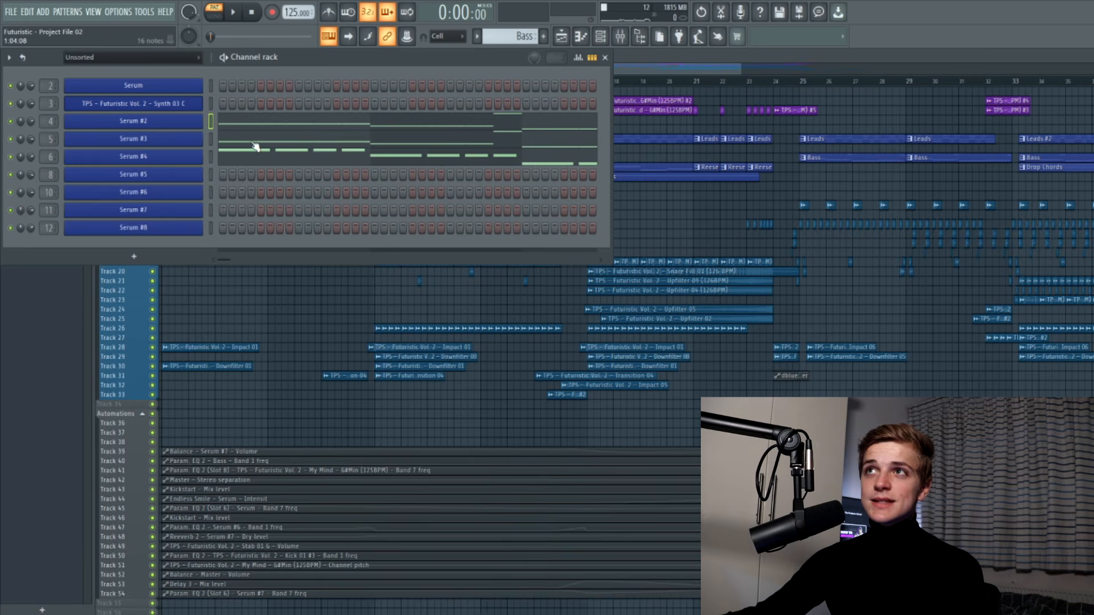
# Play the Bass pattern with all its layers together
pyautogui.press('space')
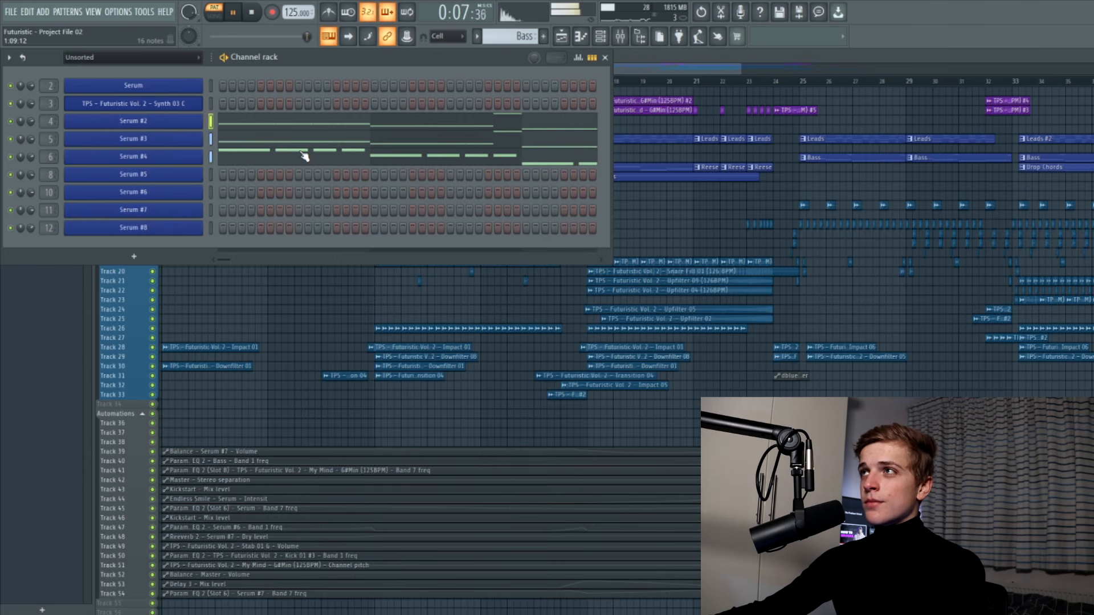
pyautogui.press('space')
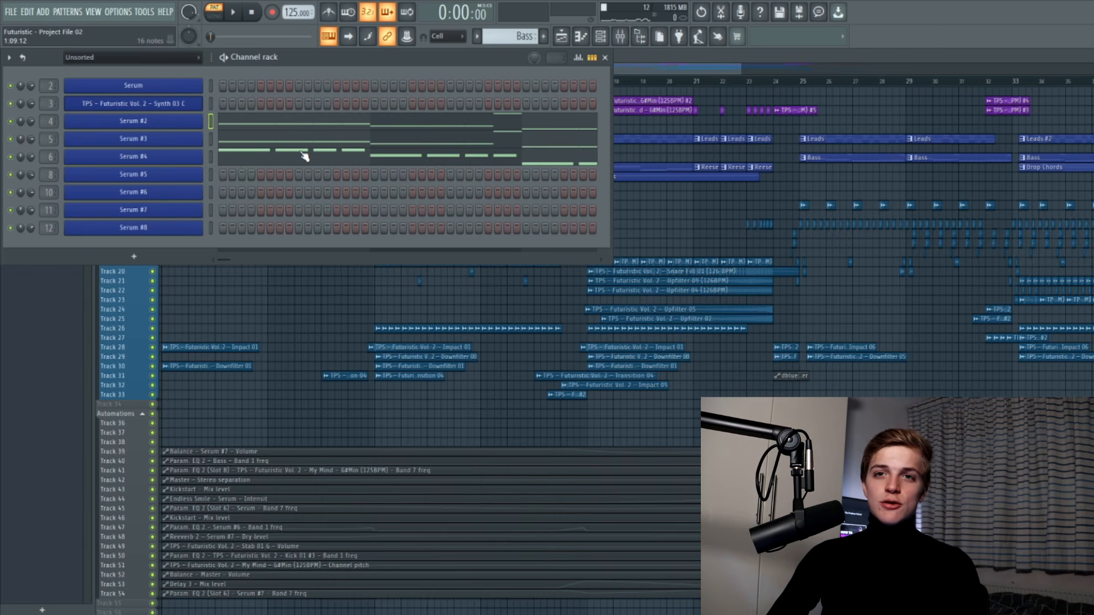
# Solo the Serum #2 bass channel, open its BS - Fun preset and review its settings and effects while playing it
pyautogui.rightClick(11, 122)
pyautogui.click(49, 133)
pyautogui.click(142, 121)
pyautogui.press('space')
pyautogui.moveTo(236, 144); pyautogui.dragTo(262, 120)
pyautogui.click(310, 139)
pyautogui.click(288, 151)
pyautogui.press('space')
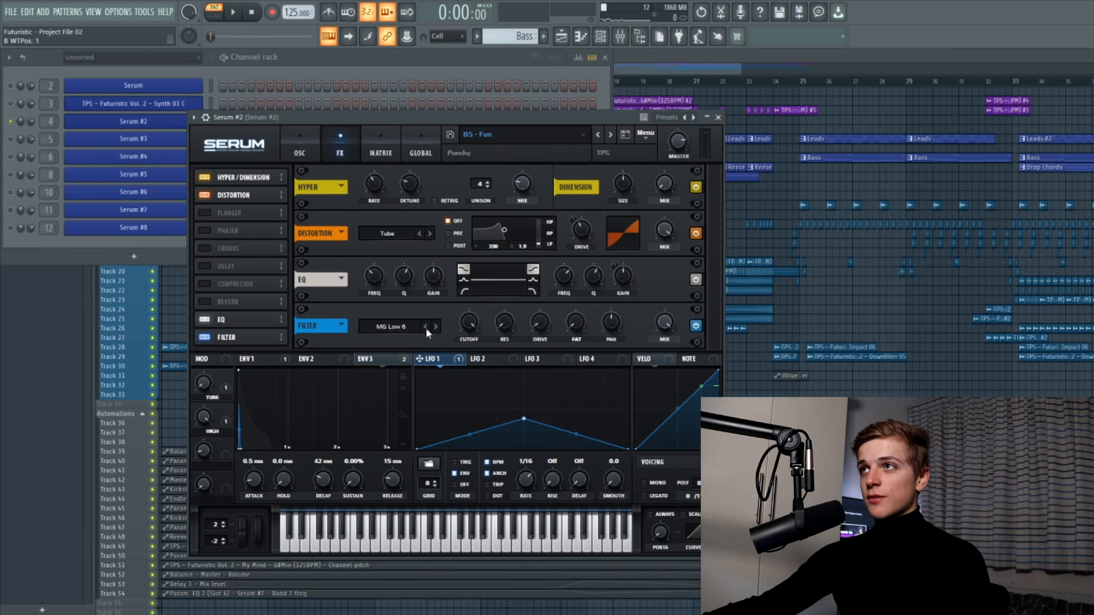
# Open the Serum #3 bass layer's BS - Jaw preset and inspect oscillator A's warp control
pyautogui.click(133, 138)
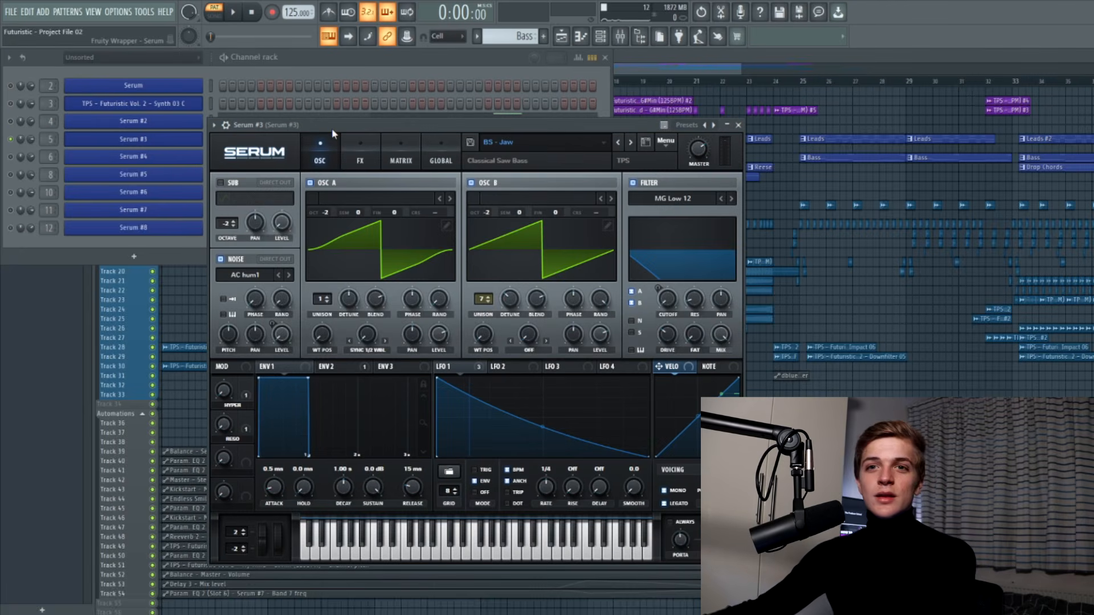
pyautogui.moveTo(332, 128); pyautogui.dragTo(335, 154)
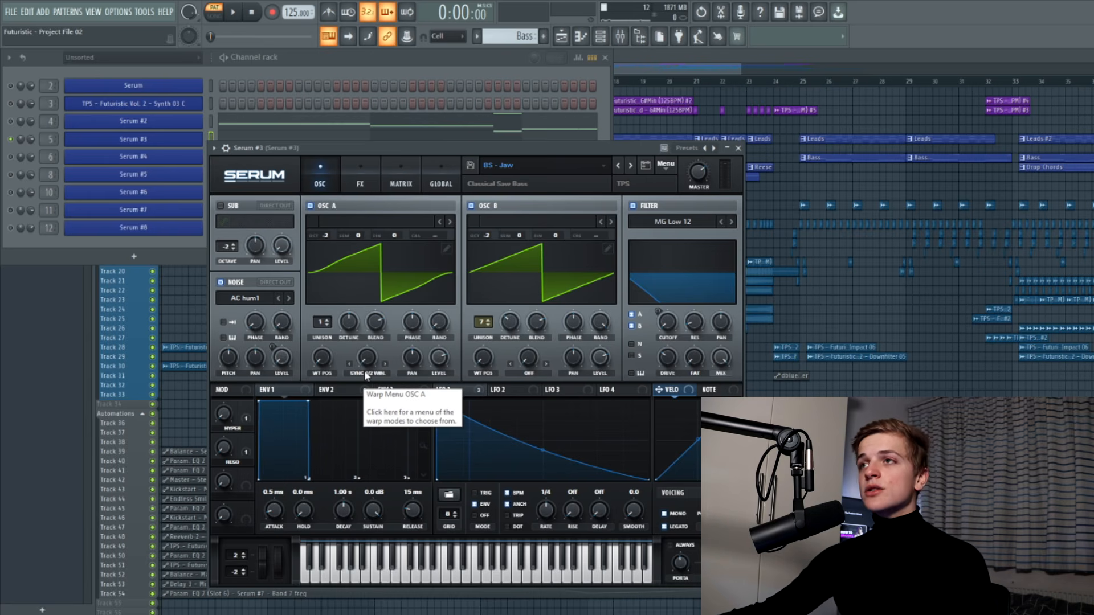
pyautogui.moveTo(365, 364); pyautogui.dragTo(354, 363)
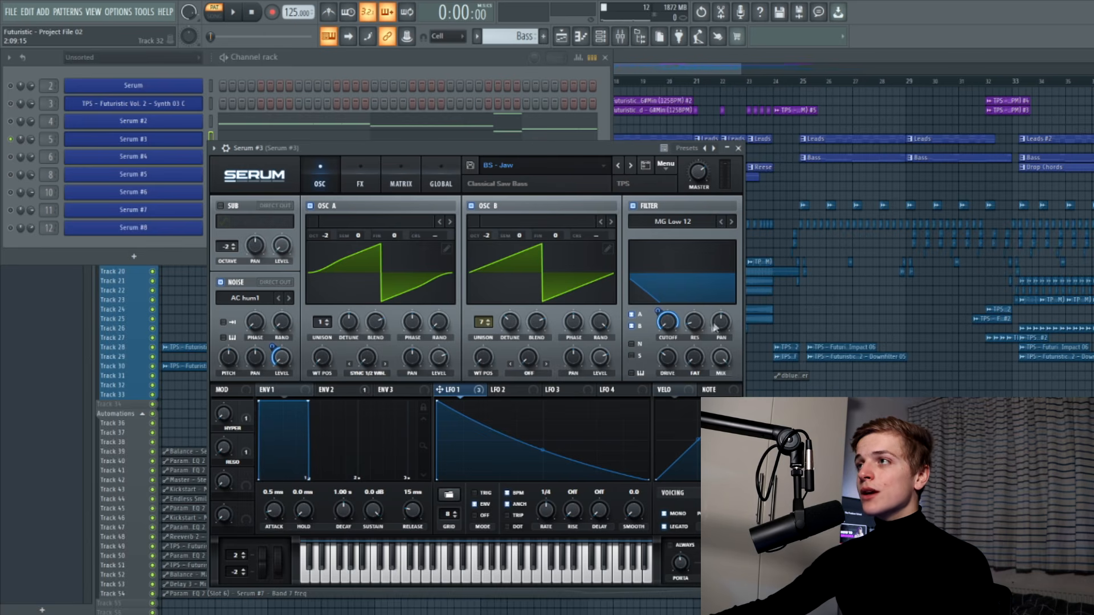
# Inspect the BS - Jaw preset's effects chain from Hyper and Distortion down to Filter and play the Serum #3 layer
pyautogui.click(360, 183)
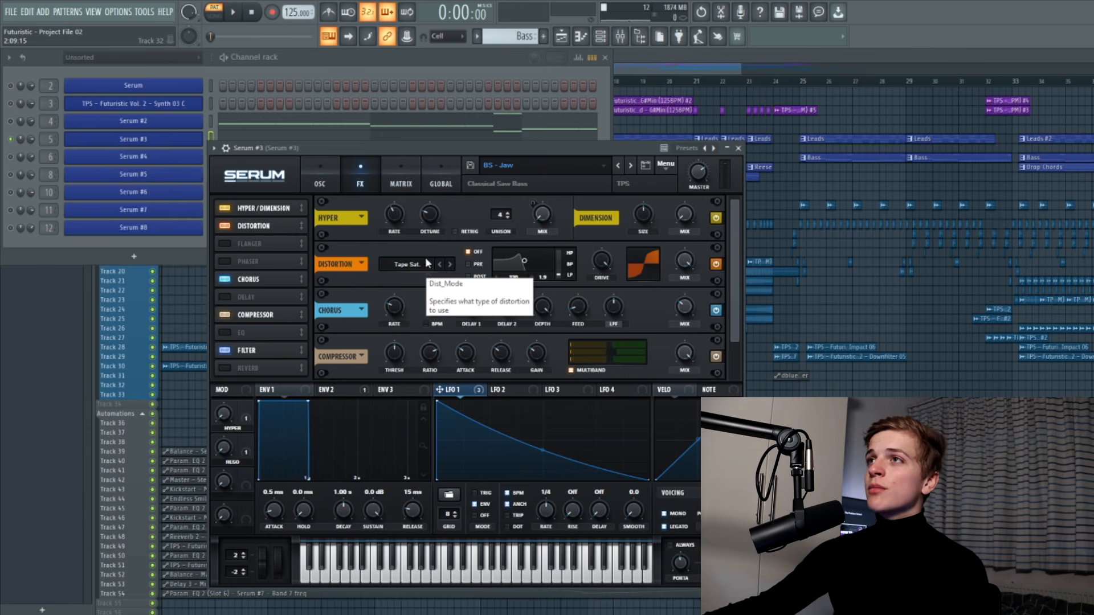
pyautogui.moveTo(400, 155); pyautogui.dragTo(436, 131)
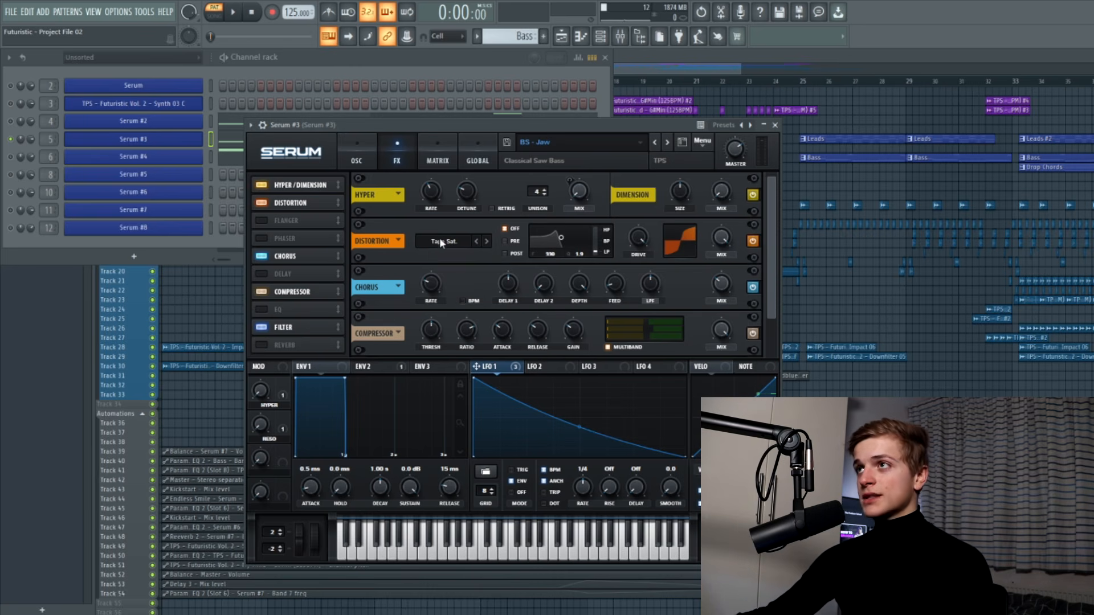
pyautogui.scroll(-1, 769, 325)
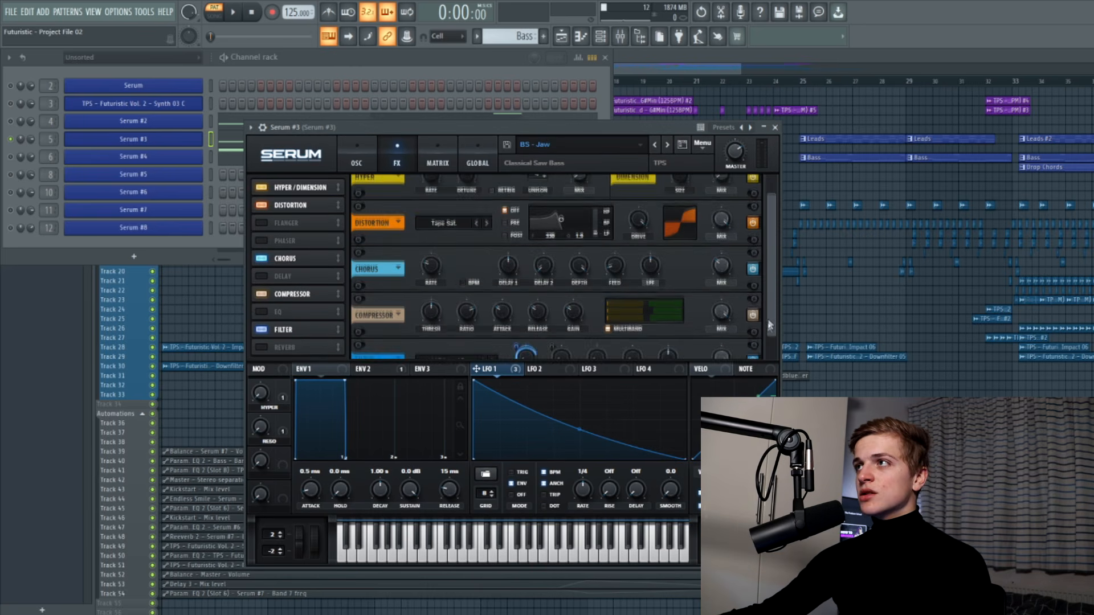
pyautogui.scroll(-1, 533, 278)
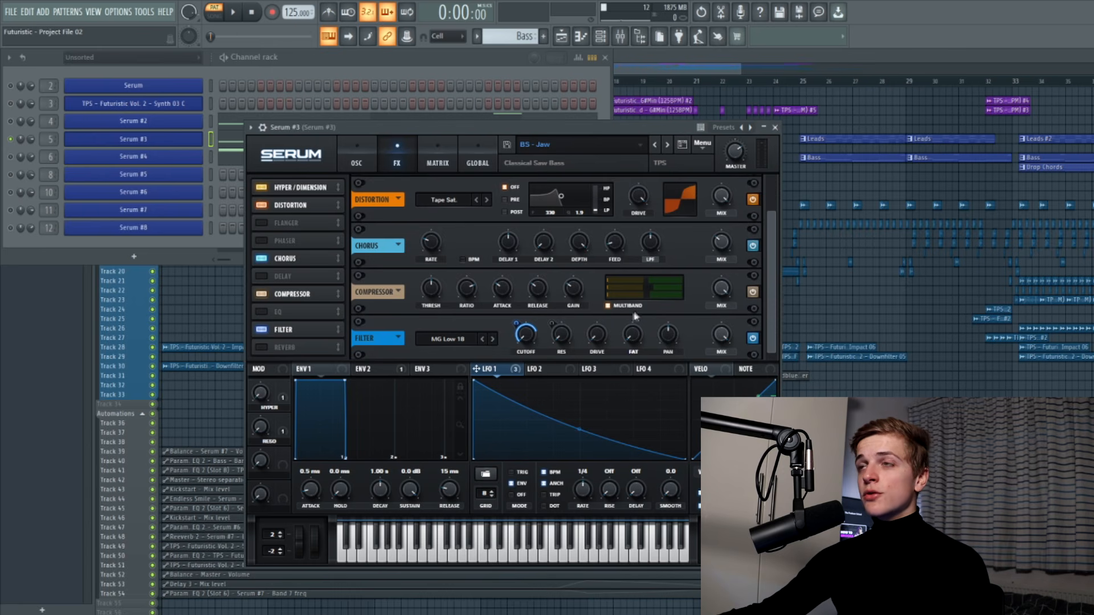
pyautogui.hotkey('ctrl', 's')
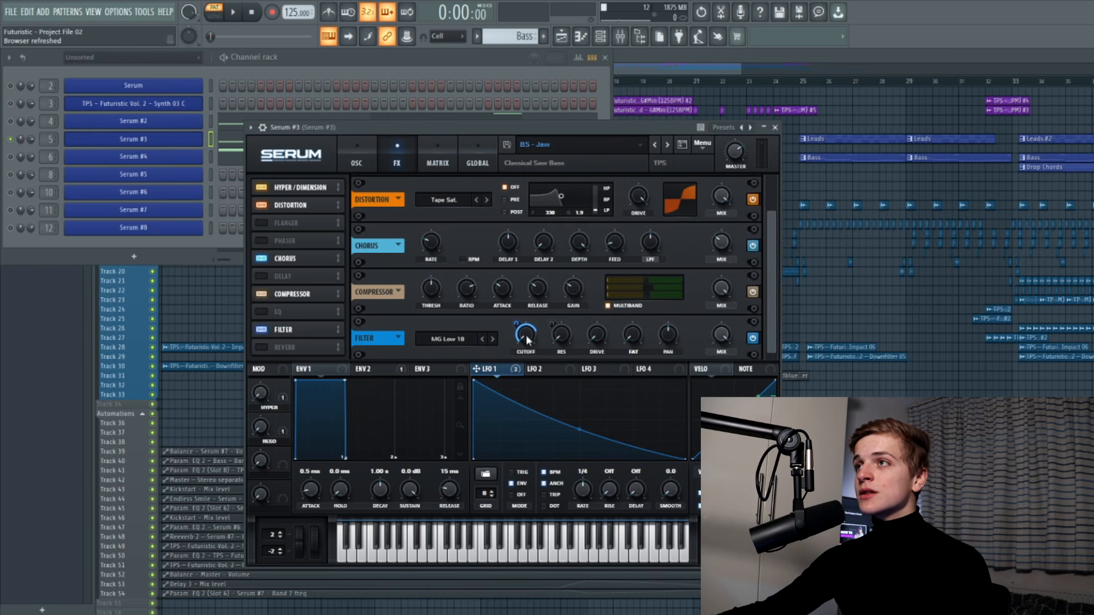
pyautogui.moveTo(520, 326); pyautogui.dragTo(520, 334)
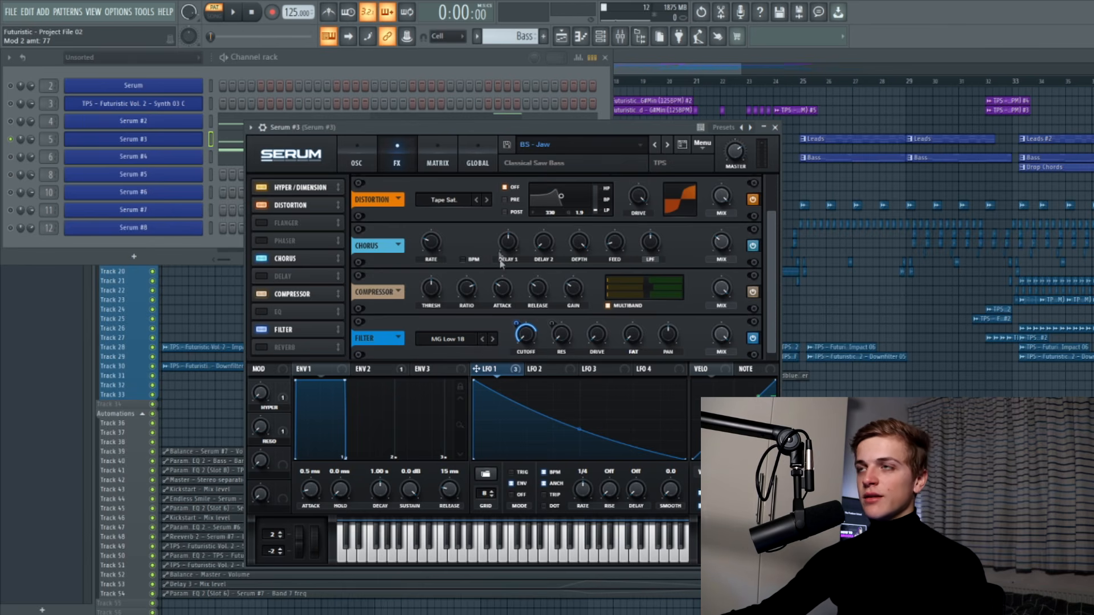
pyautogui.moveTo(443, 133); pyautogui.dragTo(444, 140)
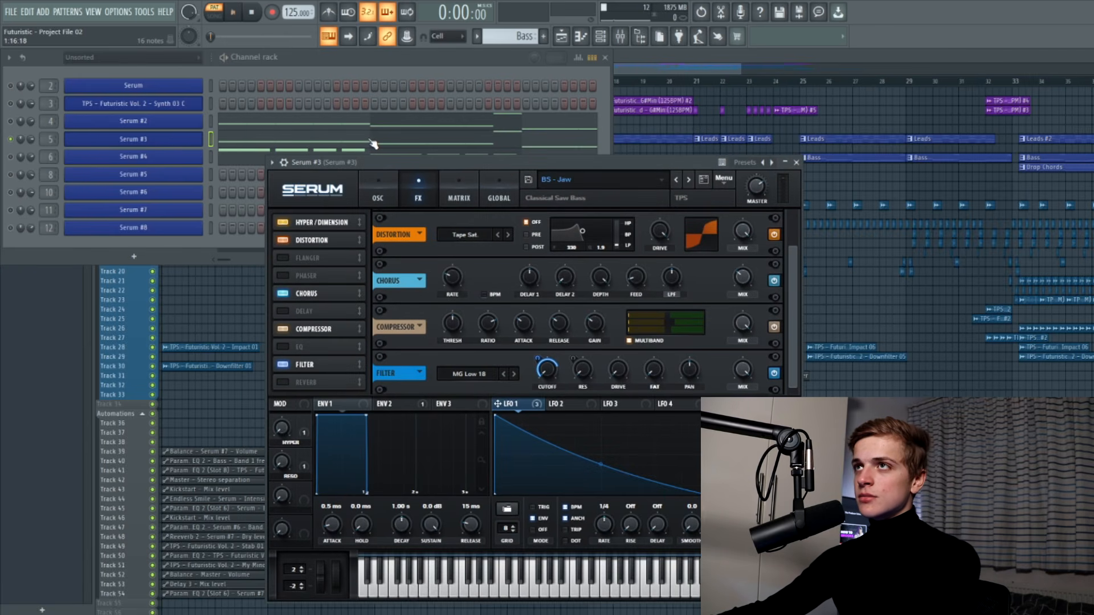
pyautogui.press('space')
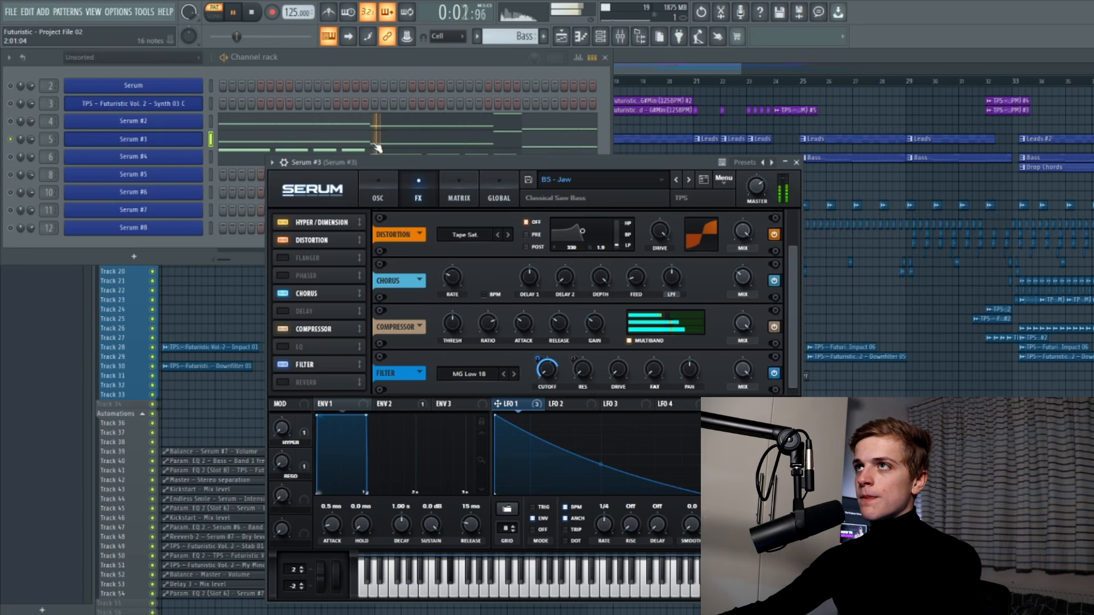
# Switch to the Serum #4 bass layer, review its BS - Subtitle preset's oscillator and effects, and play it on its own
pyautogui.click(17, 159)
pyautogui.click(134, 156)
pyautogui.press('space')
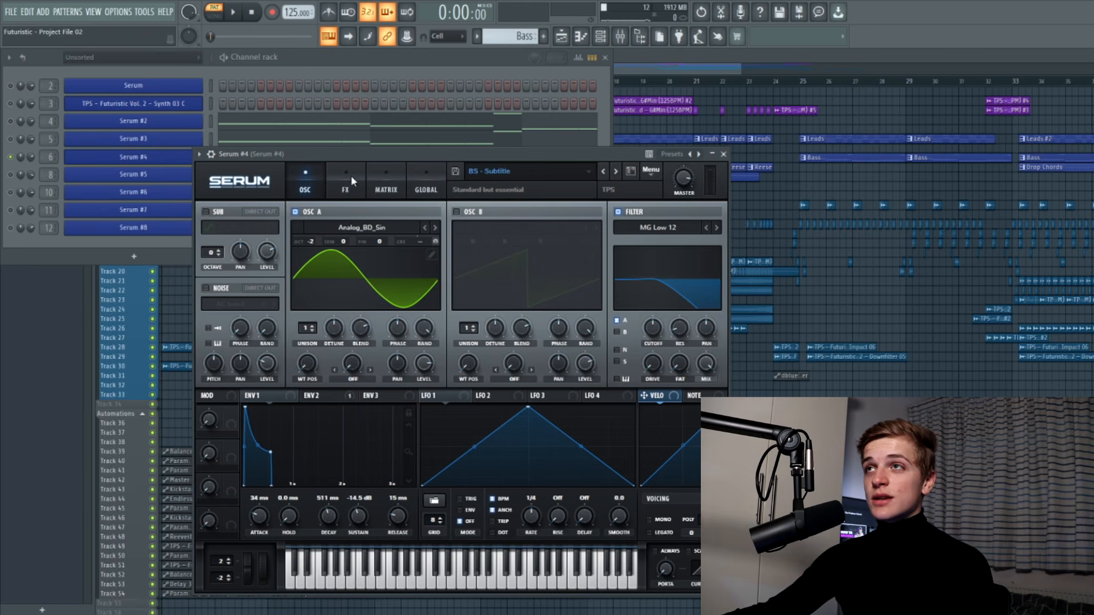
pyautogui.click(332, 166)
pyautogui.click(303, 174)
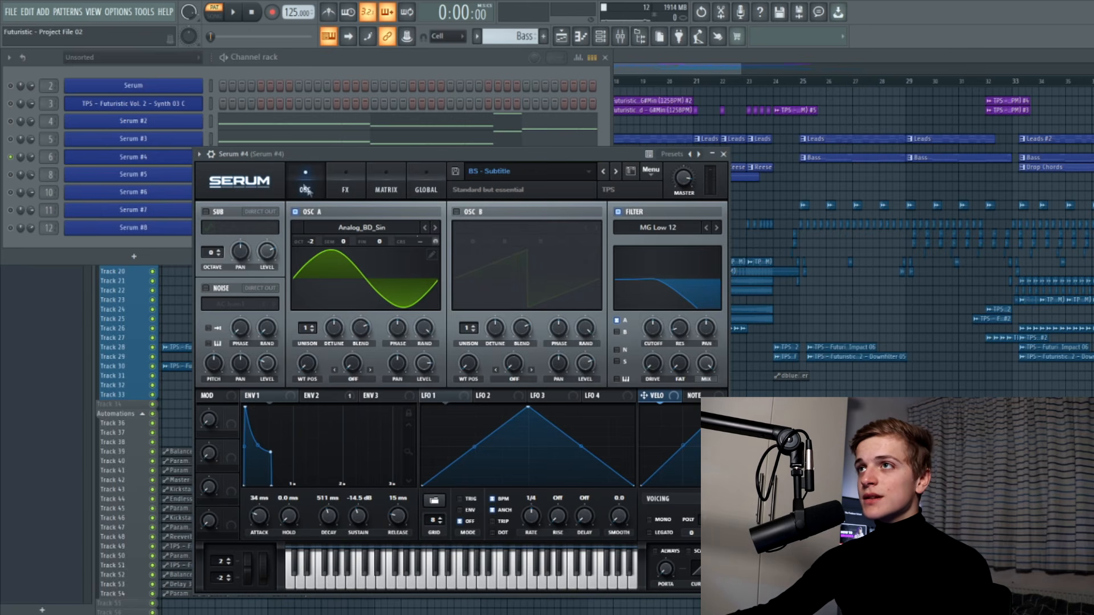
pyautogui.click(333, 170)
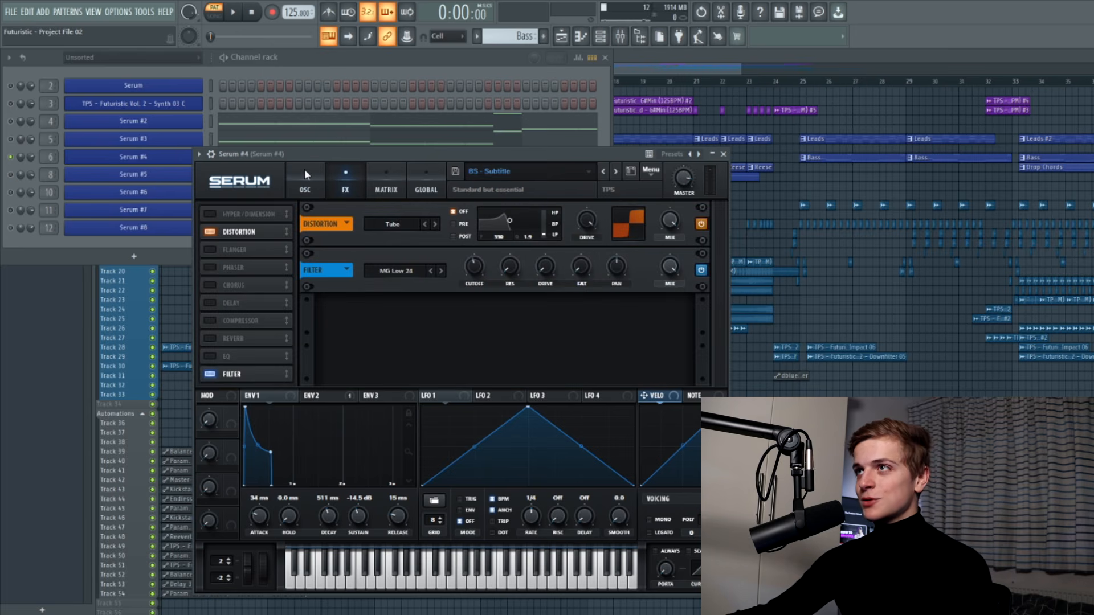
pyautogui.click(304, 170)
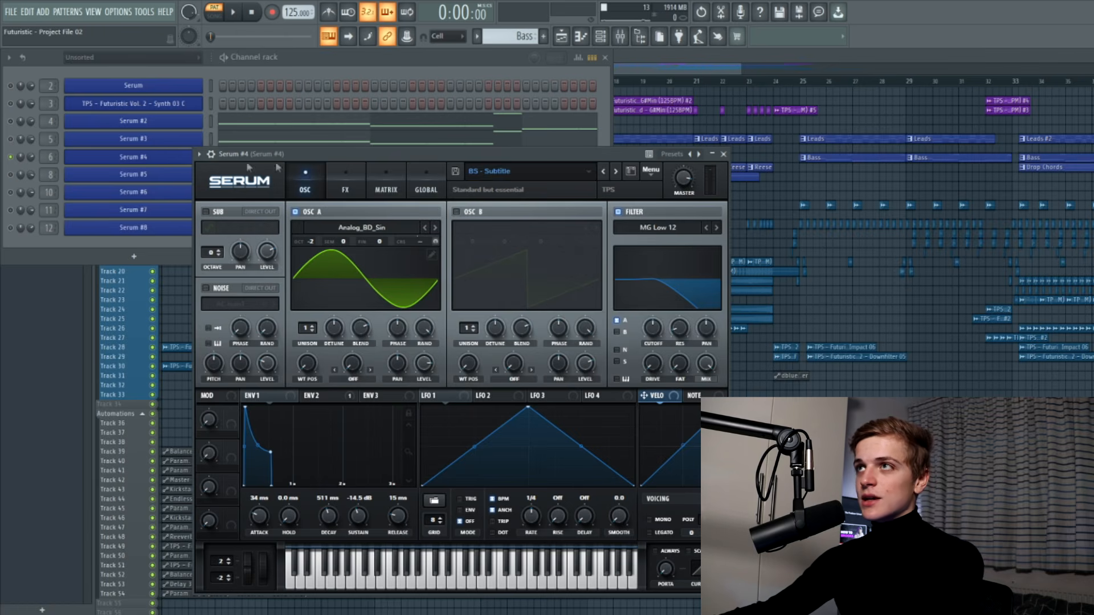
pyautogui.click(724, 154)
pyautogui.press('space')
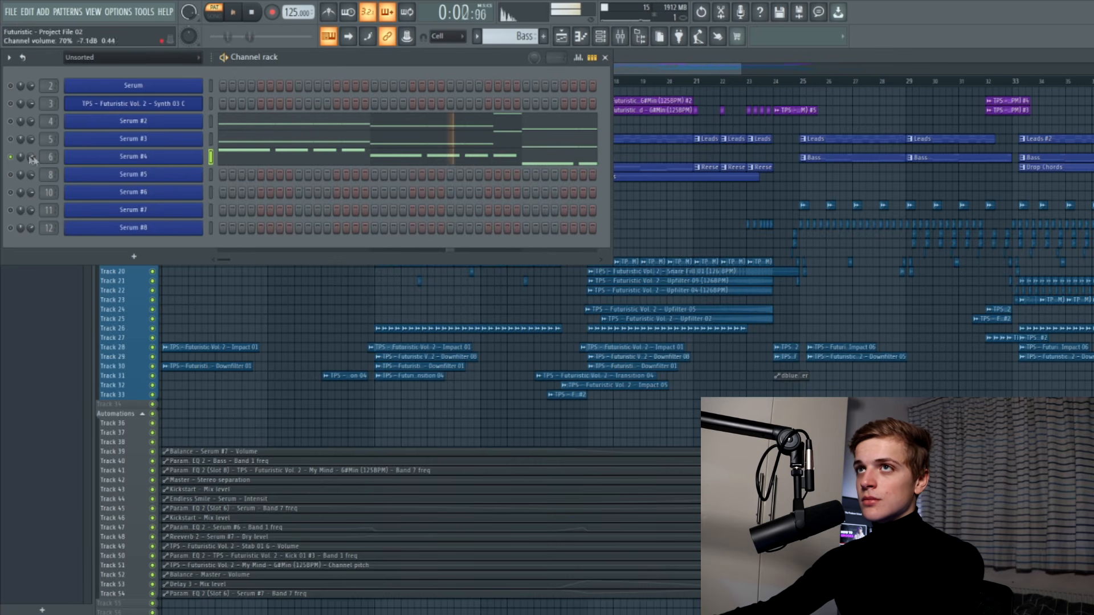
pyautogui.press('space')
pyautogui.rightClick(10, 156)
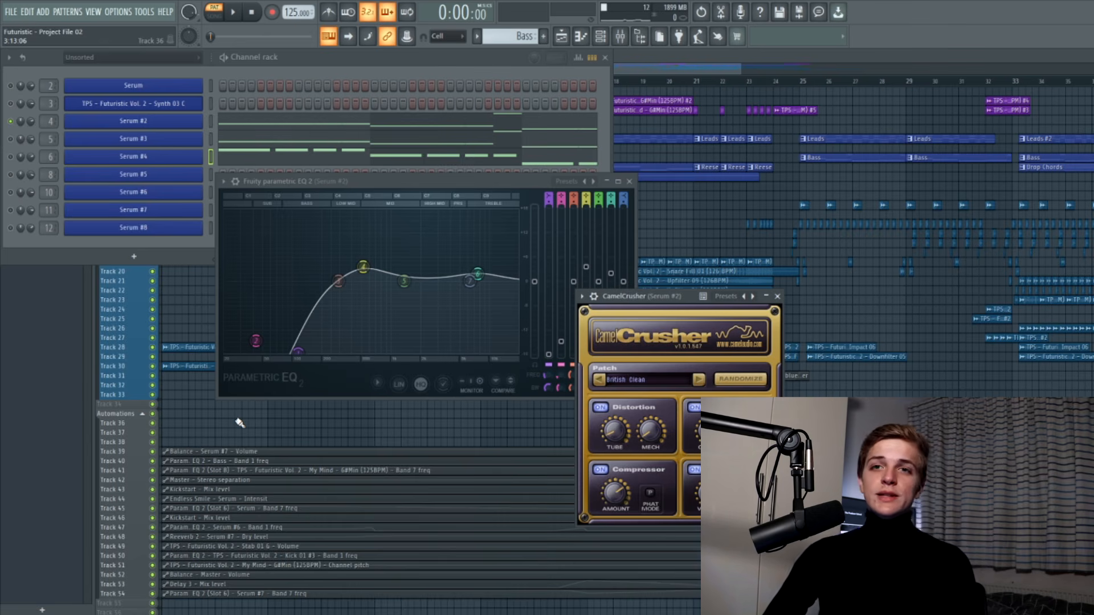
# Inspect the mixer effects on the Serum #2 and Serum #3 bass layers, including the Parametric EQ 2 presets and low cut
pyautogui.moveTo(656, 297); pyautogui.dragTo(639, 264)
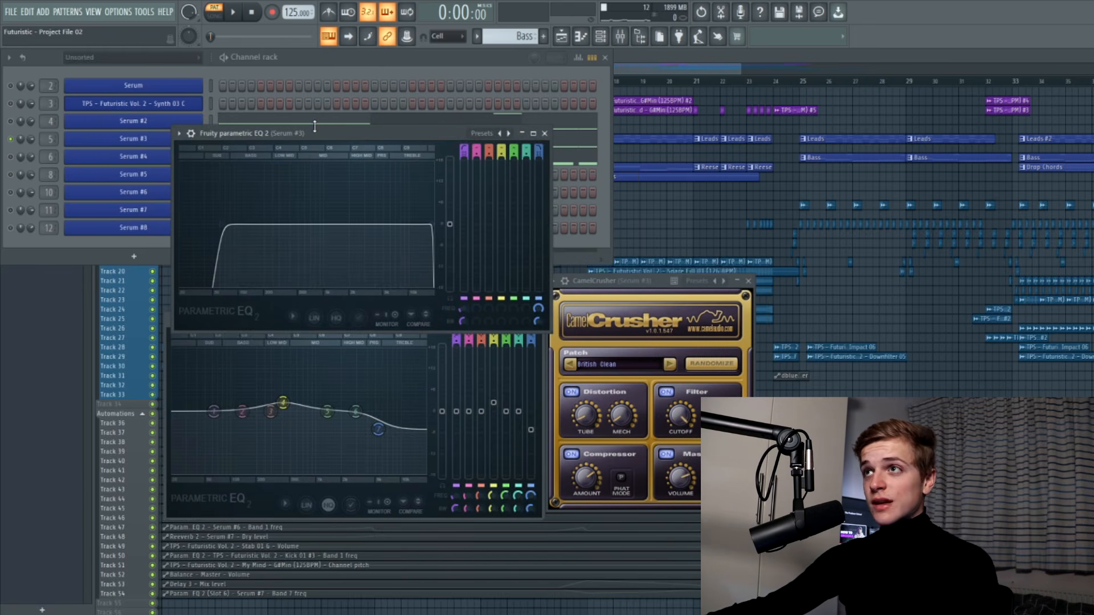
pyautogui.click(481, 134)
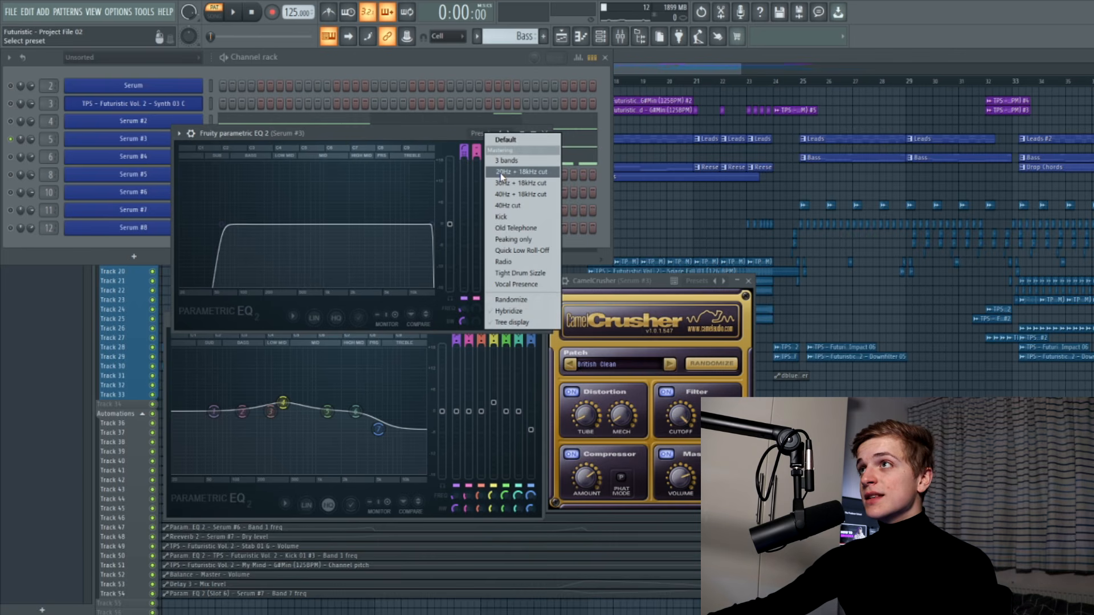
pyautogui.click(417, 134)
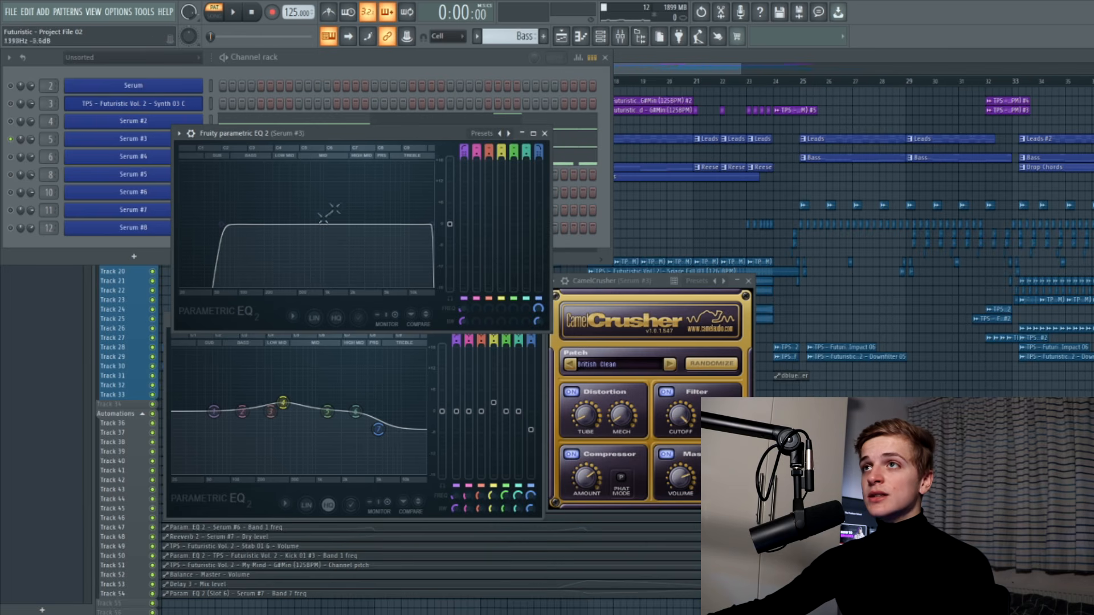
pyautogui.moveTo(202, 138); pyautogui.dragTo(270, 151)
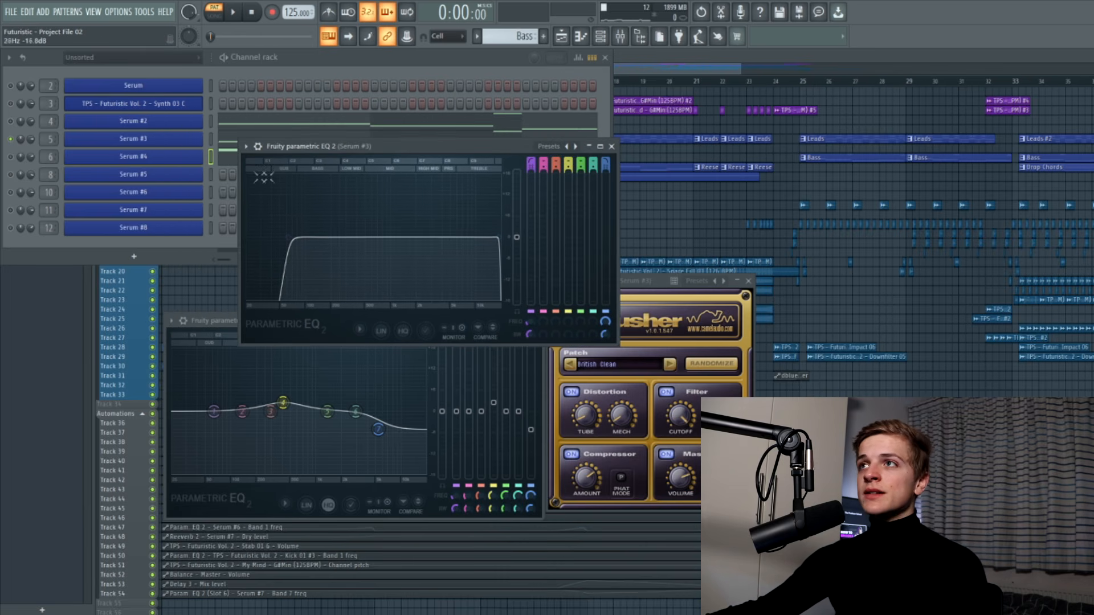
pyautogui.moveTo(310, 147); pyautogui.dragTo(326, 198)
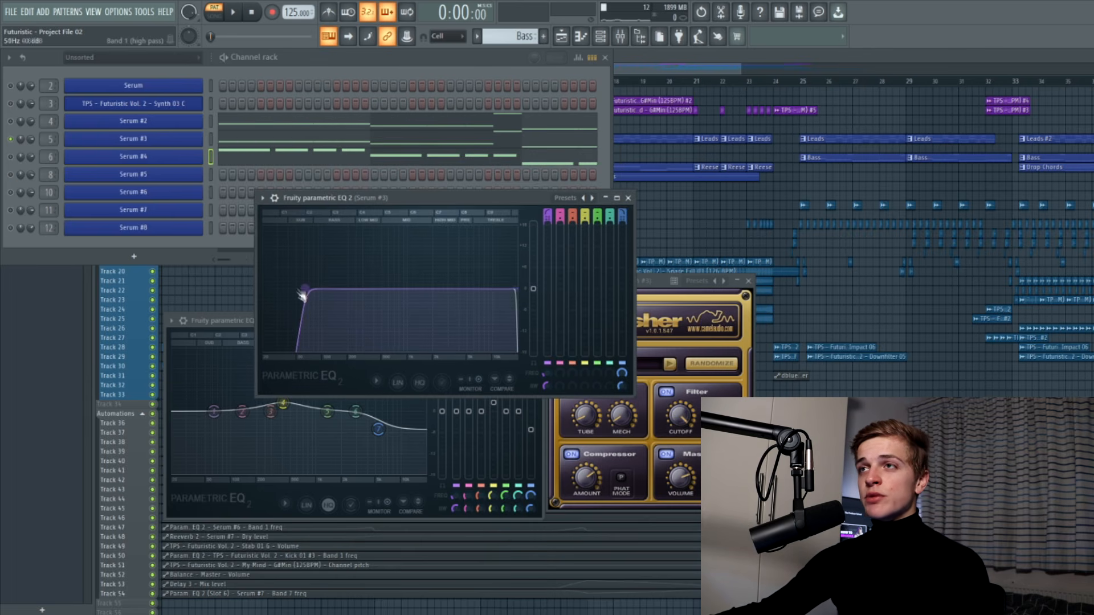
pyautogui.moveTo(302, 295); pyautogui.dragTo(307, 295)
pyautogui.click(628, 199)
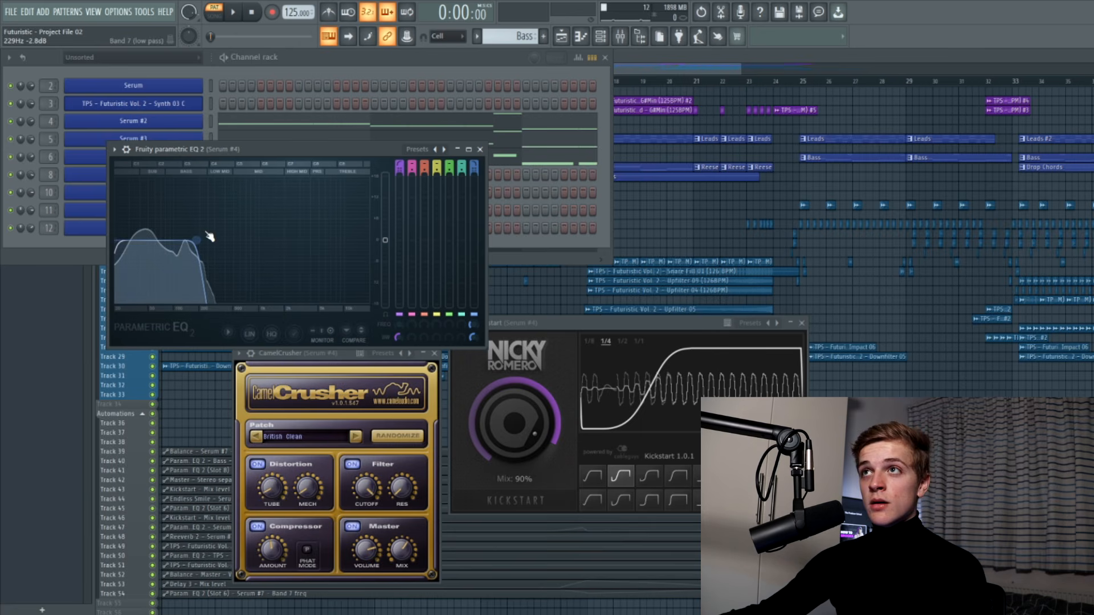
# Inspect the Serum #4 bass layer's low-pass EQ band, Kickstart sidechain and CamelCrusher, and close its effect windows
pyautogui.moveTo(197, 242); pyautogui.dragTo(191, 251)
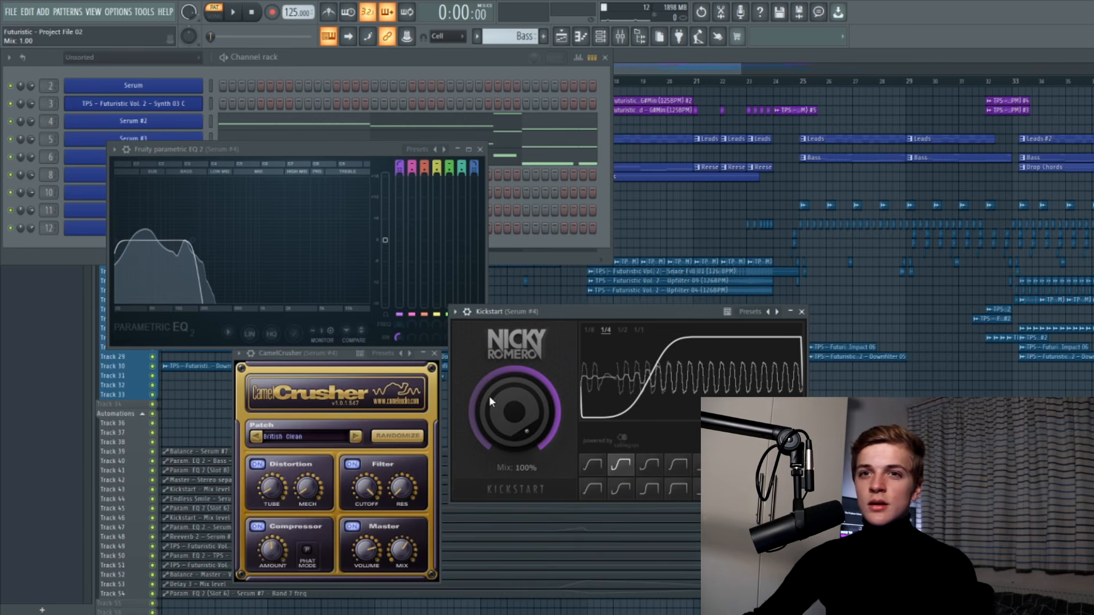
pyautogui.moveTo(560, 315); pyautogui.dragTo(524, 250)
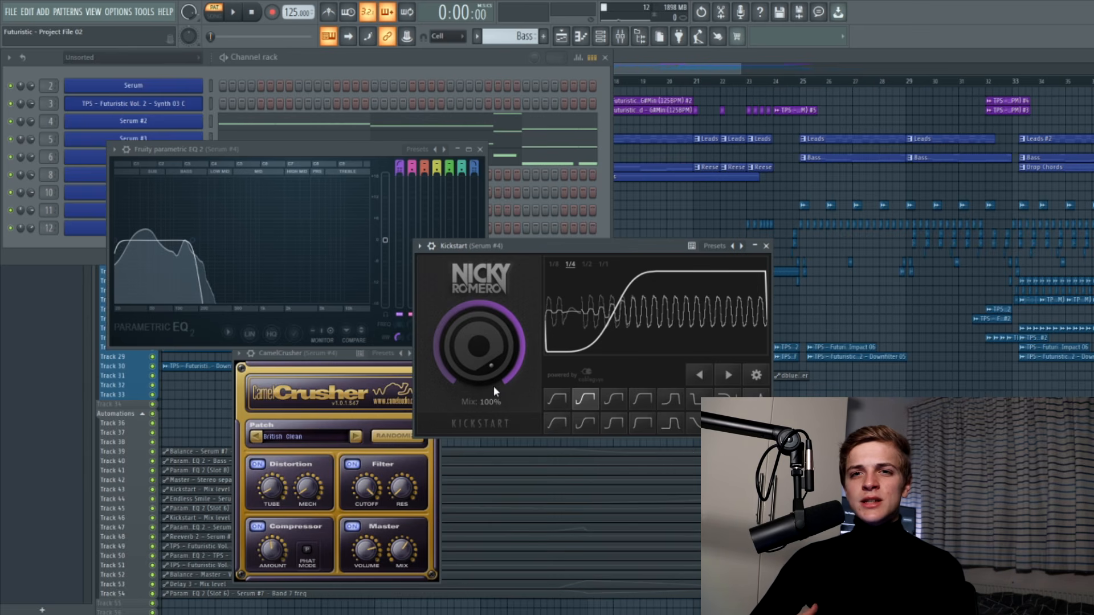
pyautogui.moveTo(333, 363); pyautogui.dragTo(324, 327)
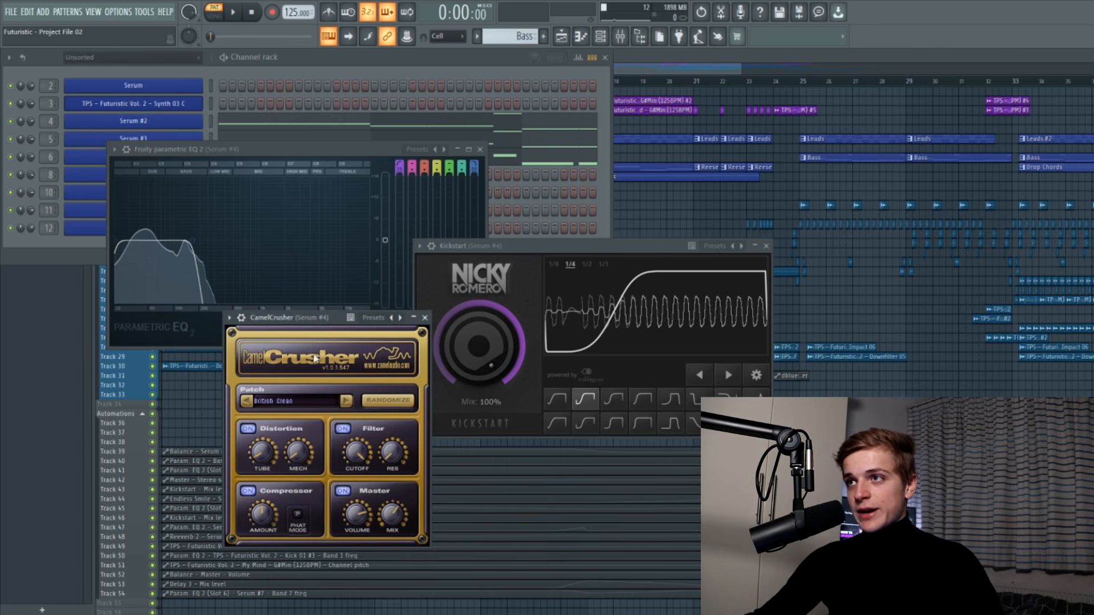
pyautogui.click(425, 317)
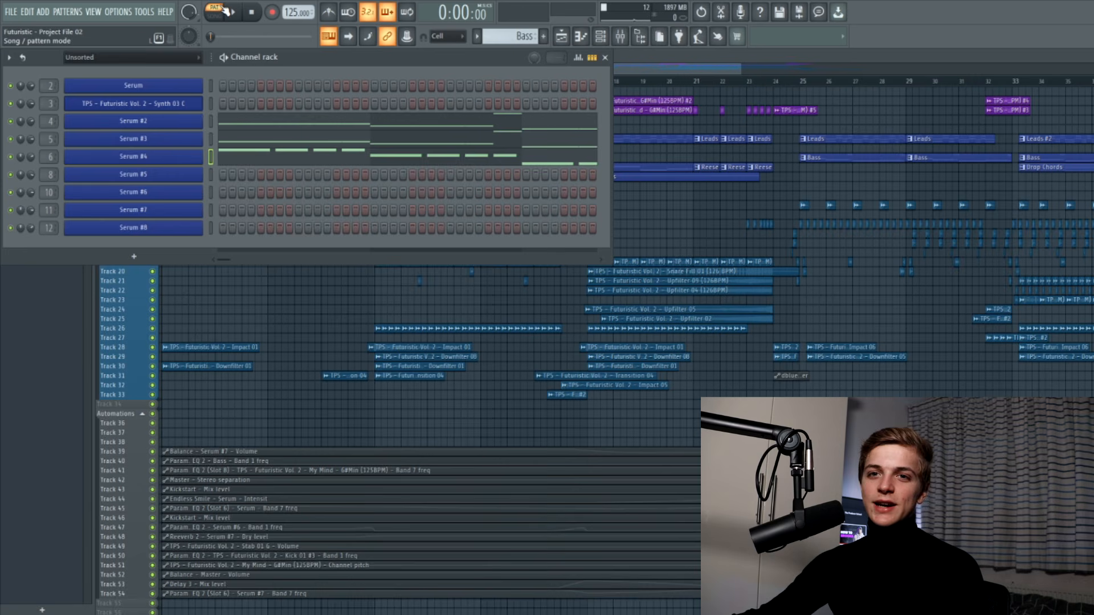
# Play the full Bass pattern and examine the Drop Chords pattern's Serum #5 notes in the piano roll
pyautogui.click(230, 12)
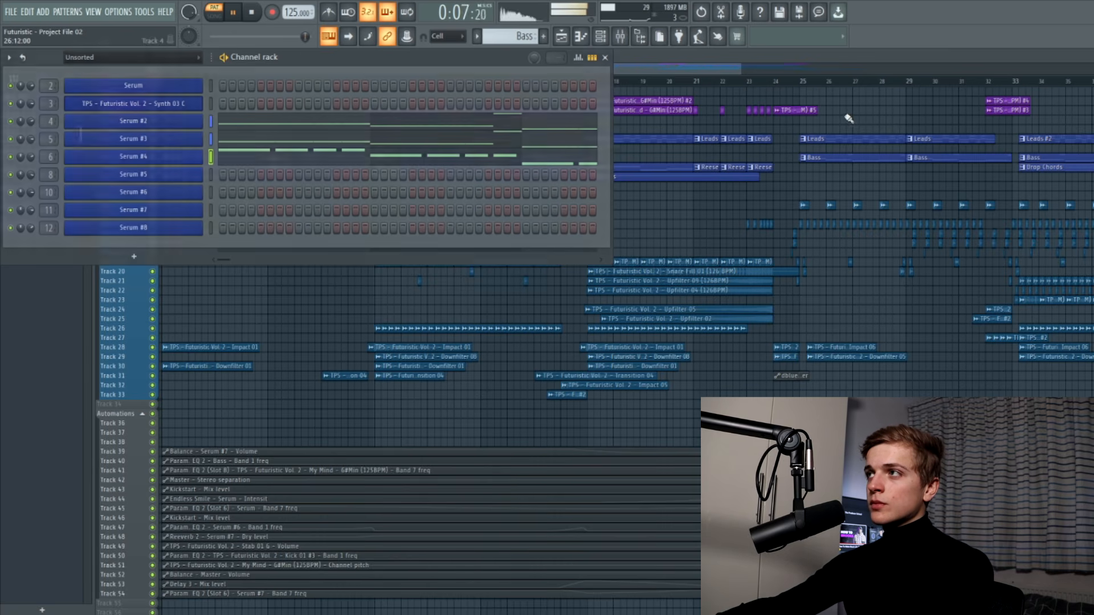
pyautogui.press('F6')
pyautogui.press('space')
pyautogui.scroll(-3, 783, 139)
pyautogui.scroll(4, 972, 164)
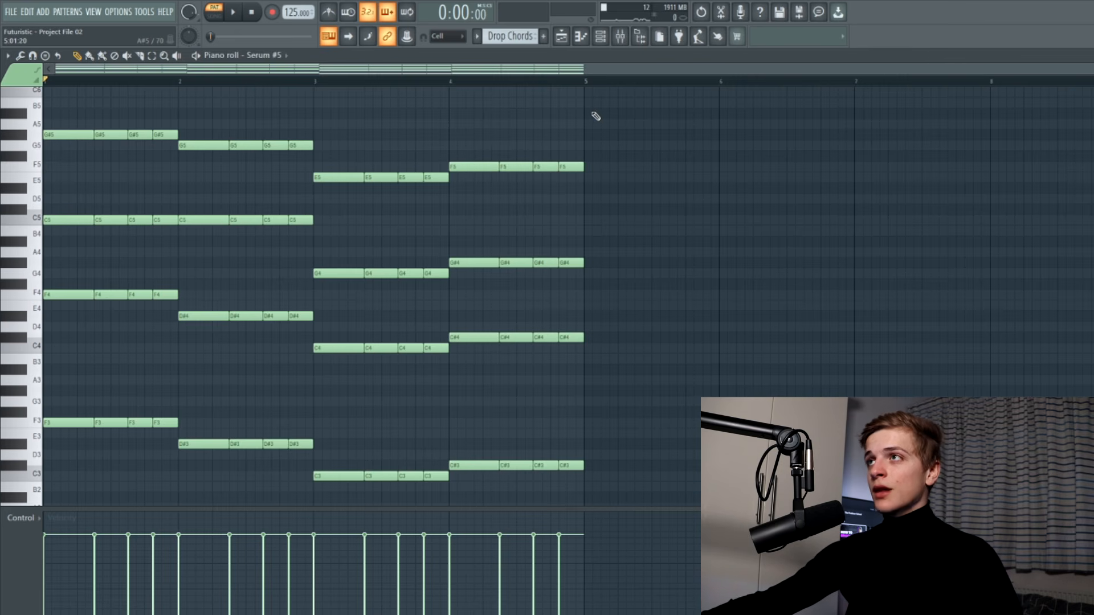
pyautogui.hotkey('ctrl', 'a')
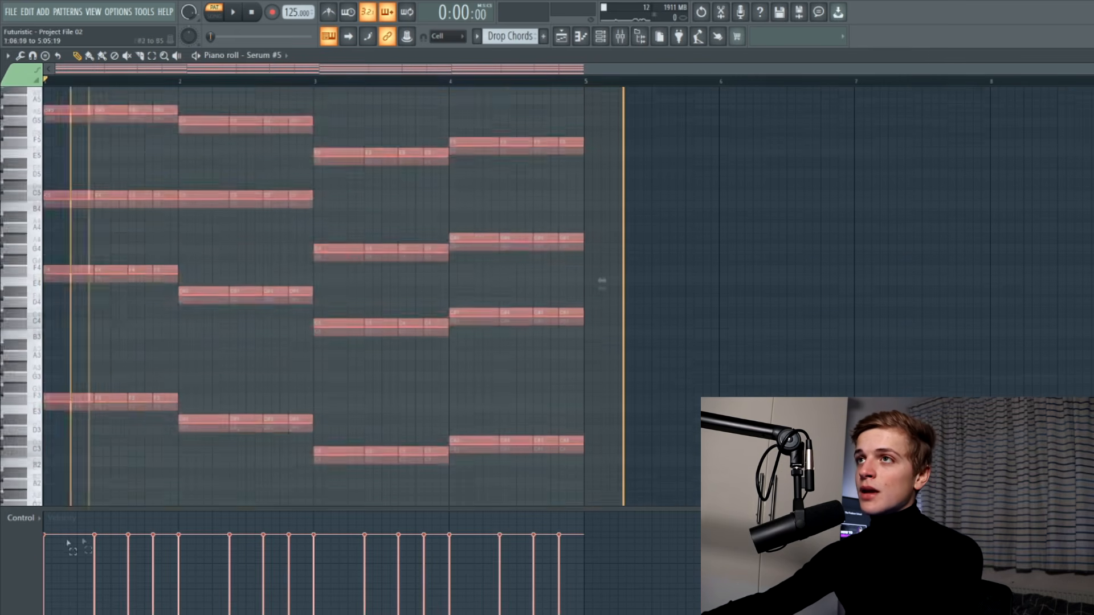
pyautogui.scroll(3, 601, 247)
pyautogui.click(181, 424)
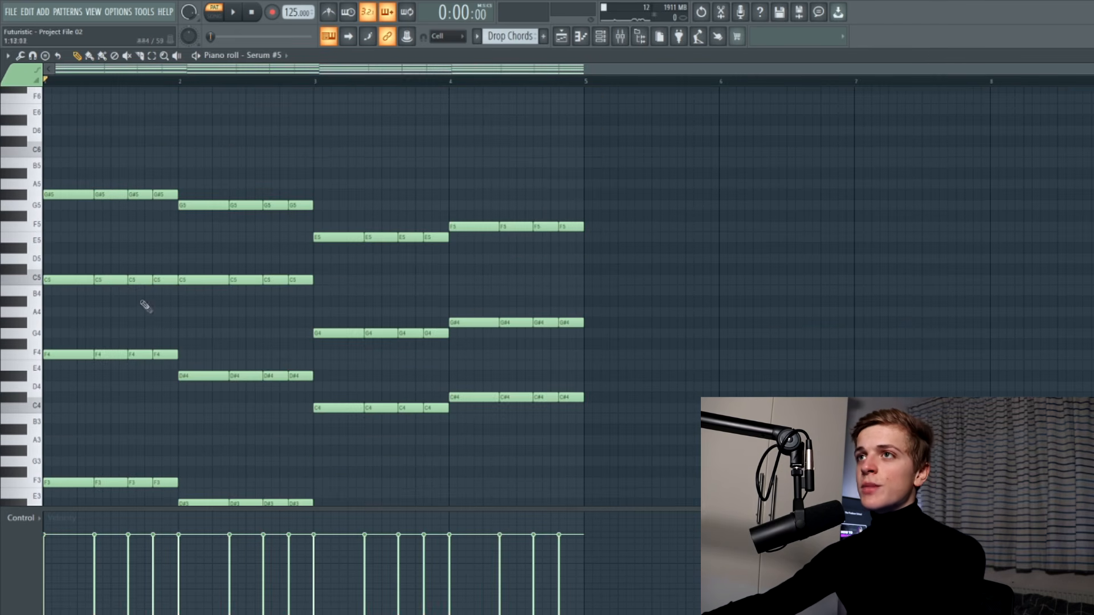
# Try the first chord's top G#5 notes an octave lower and return them to G#5
pyautogui.moveTo(195, 191); pyautogui.dragTo(3, 190)
pyautogui.hotkey('ctrl', 'Down')
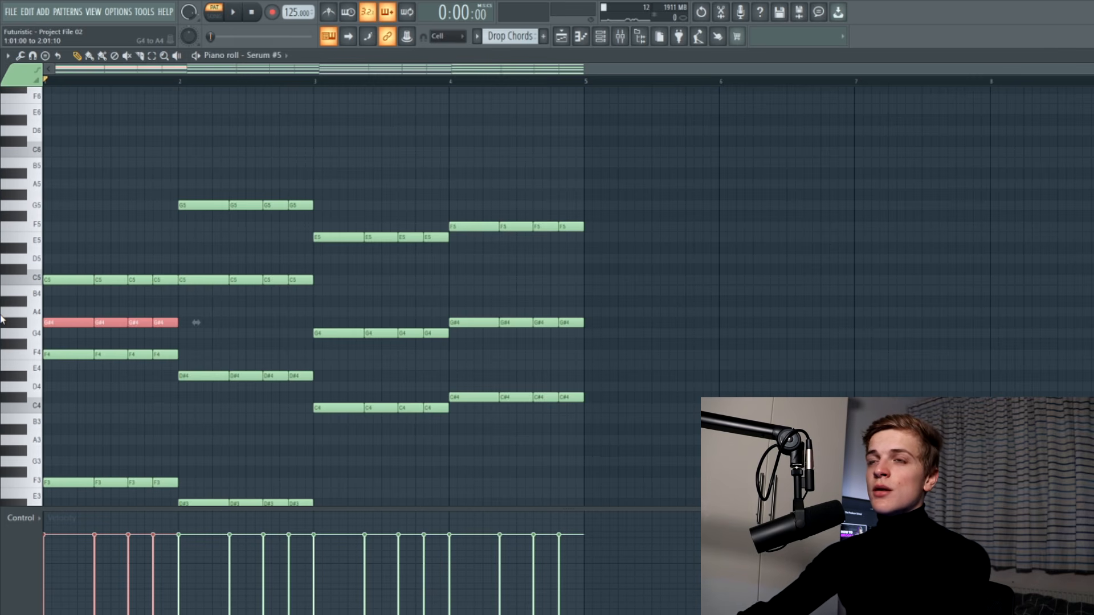
pyautogui.hotkey('ctrl', 'Up')
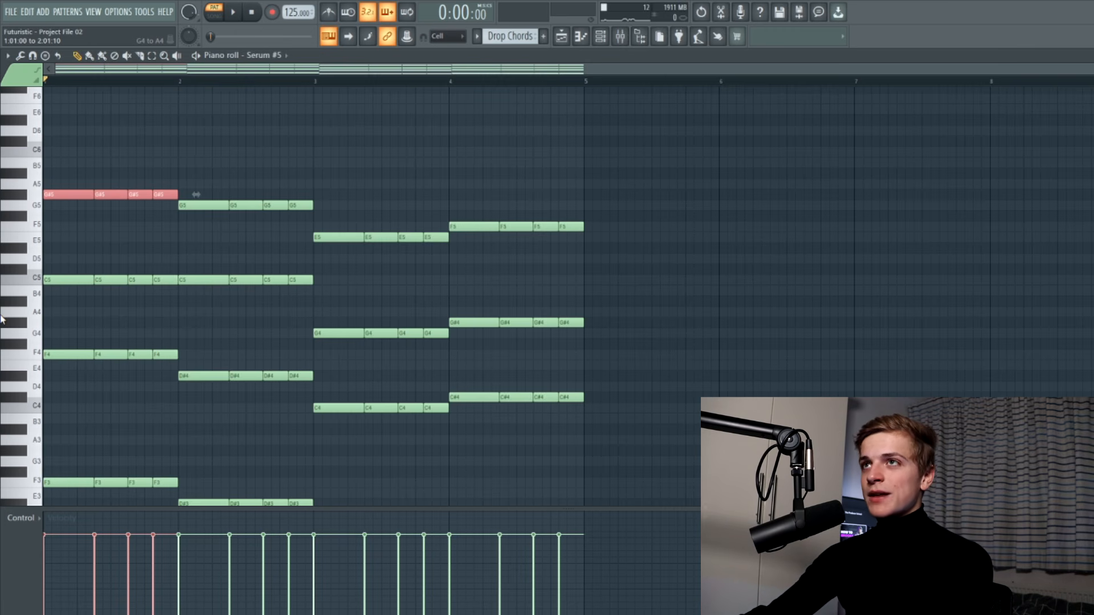
pyautogui.moveTo(691, 262); pyautogui.dragTo(46, 120)
pyautogui.keyDown('ctrl'); pyautogui.click(113, 146); pyautogui.keyUp('ctrl')
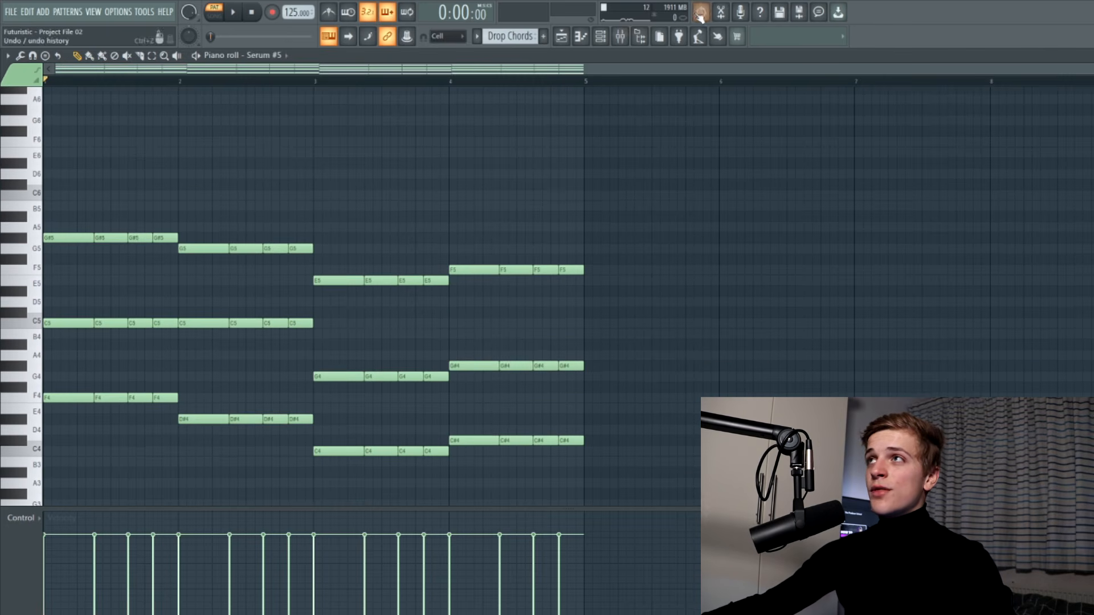
# Open the Serum #5 chord layer's SY - Back It UP preset and inspect its oscillators, envelope 2 and effects
pyautogui.click(606, 41)
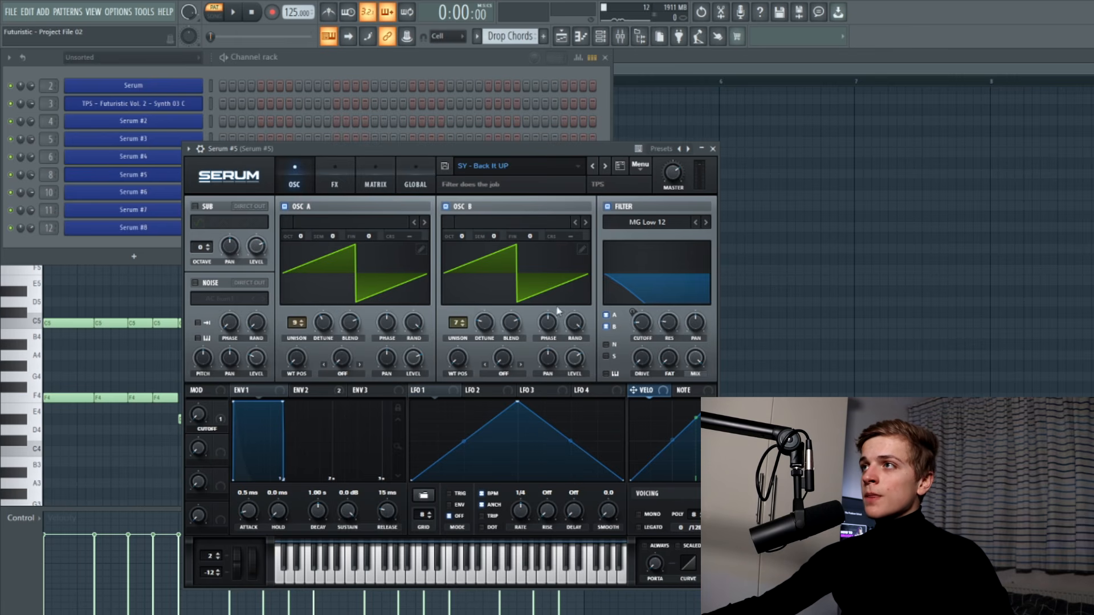
pyautogui.click(301, 391)
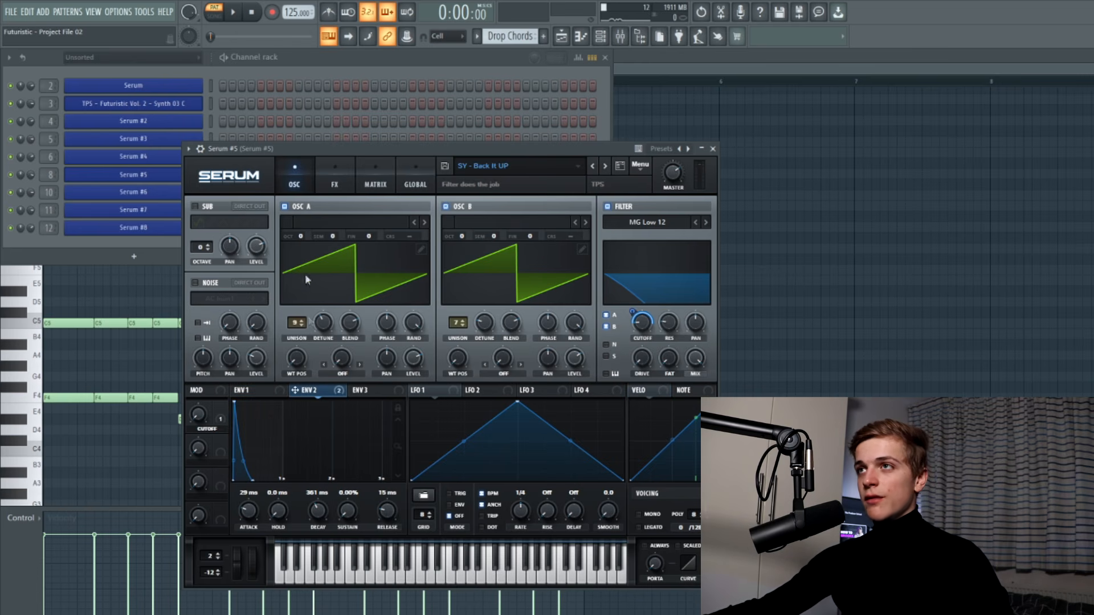
pyautogui.click(338, 184)
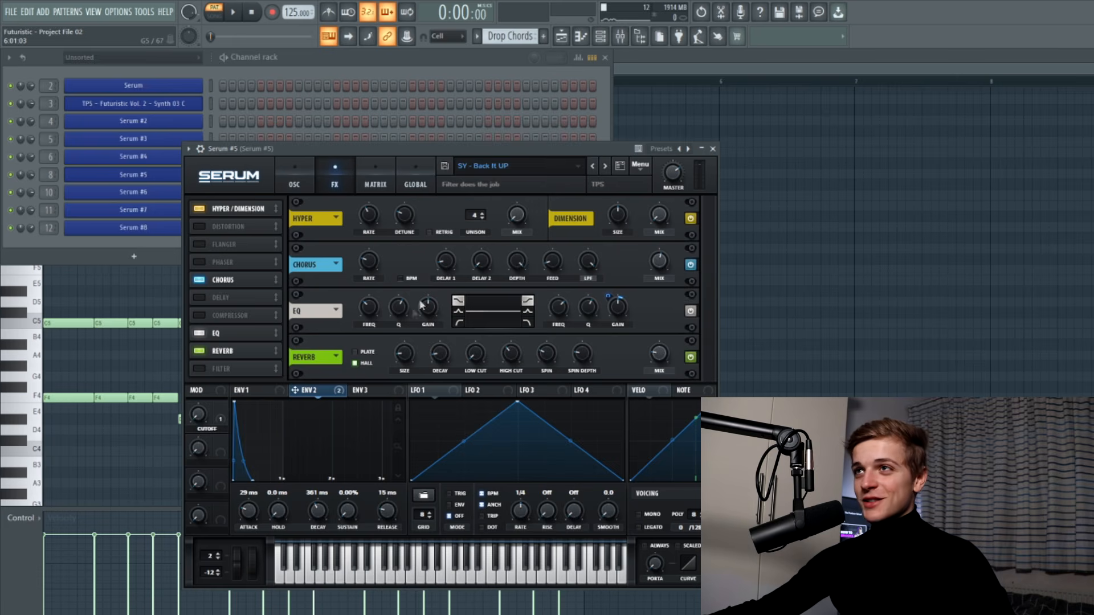
pyautogui.click(296, 183)
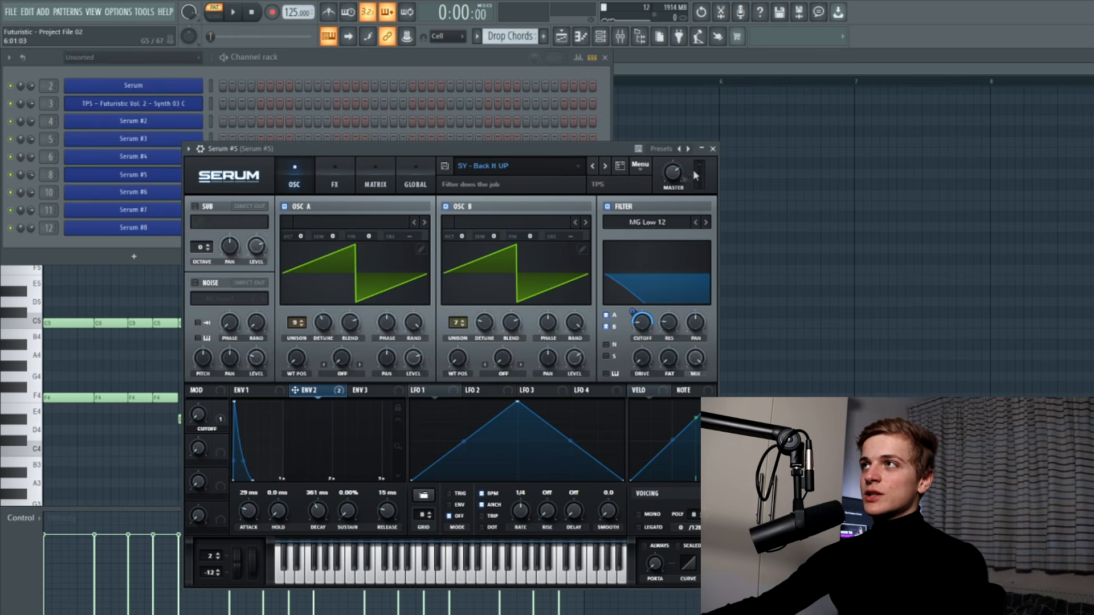
# Close the Serum #5 synth and play the Drop Chords pattern on its own
pyautogui.click(714, 150)
pyautogui.press('space')
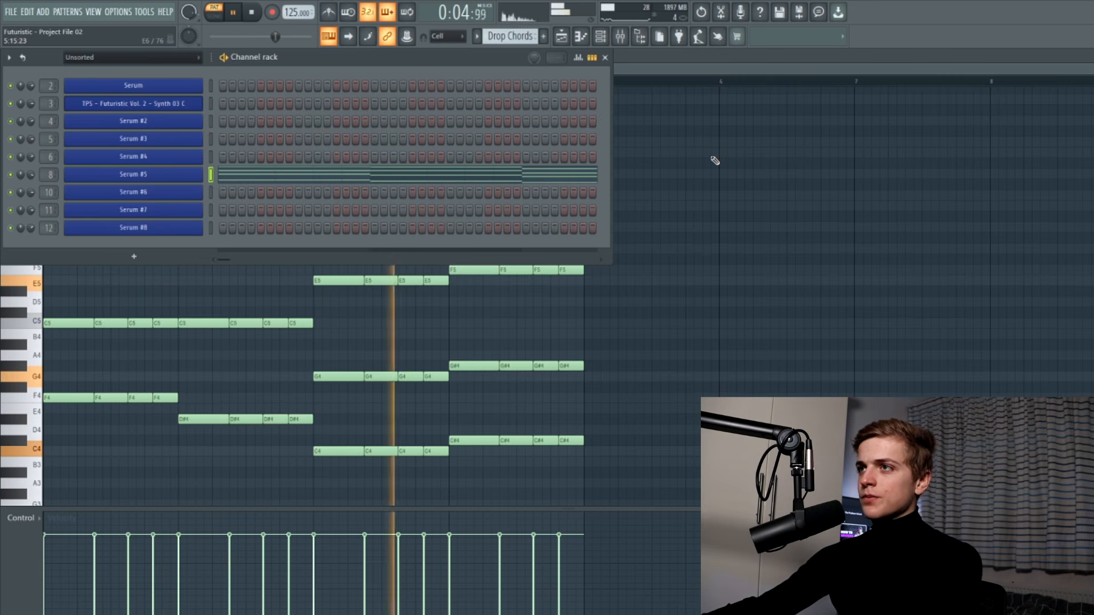
pyautogui.press('space')
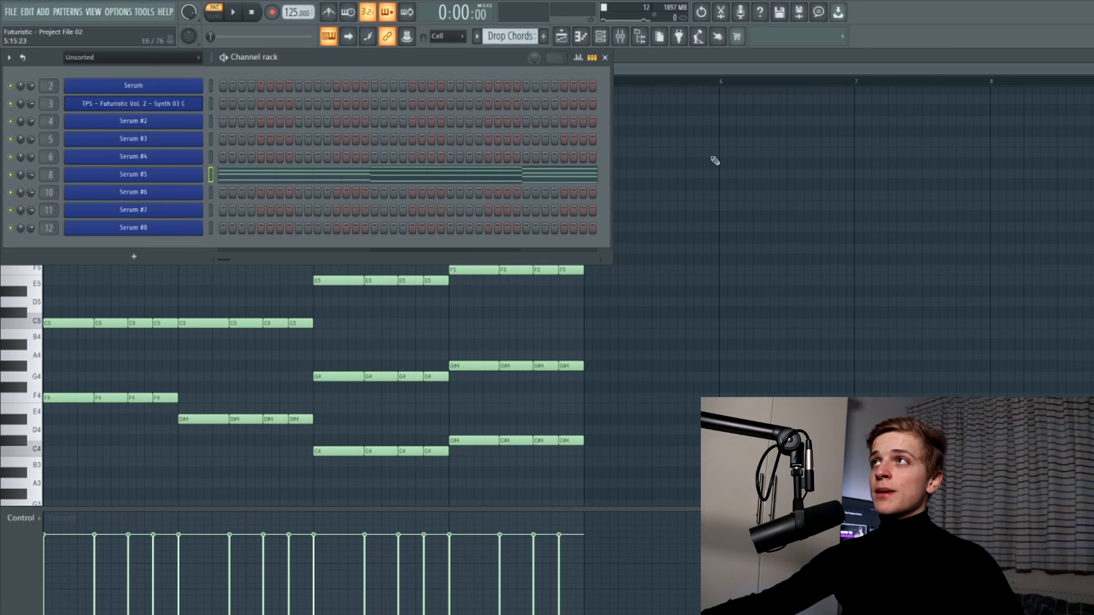
# Inspect the Serum #5 channel's Fruity Stereo Shaper, Reeverb 2 and Kickstart effects and play the Drop Chords pattern again
pyautogui.click(626, 36)
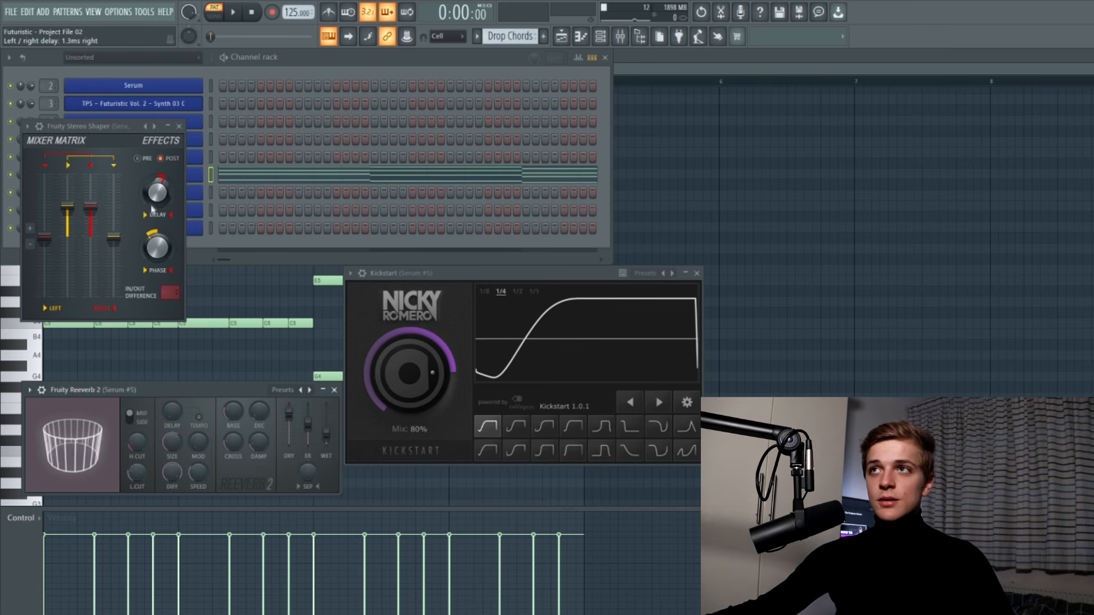
pyautogui.moveTo(166, 392); pyautogui.dragTo(166, 357)
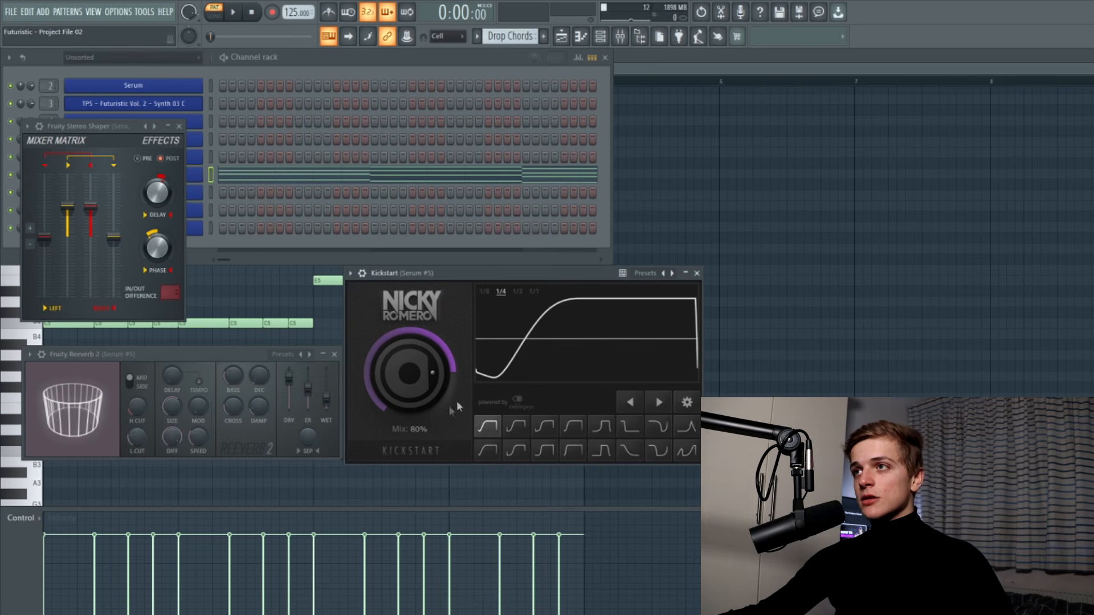
pyautogui.press('space')
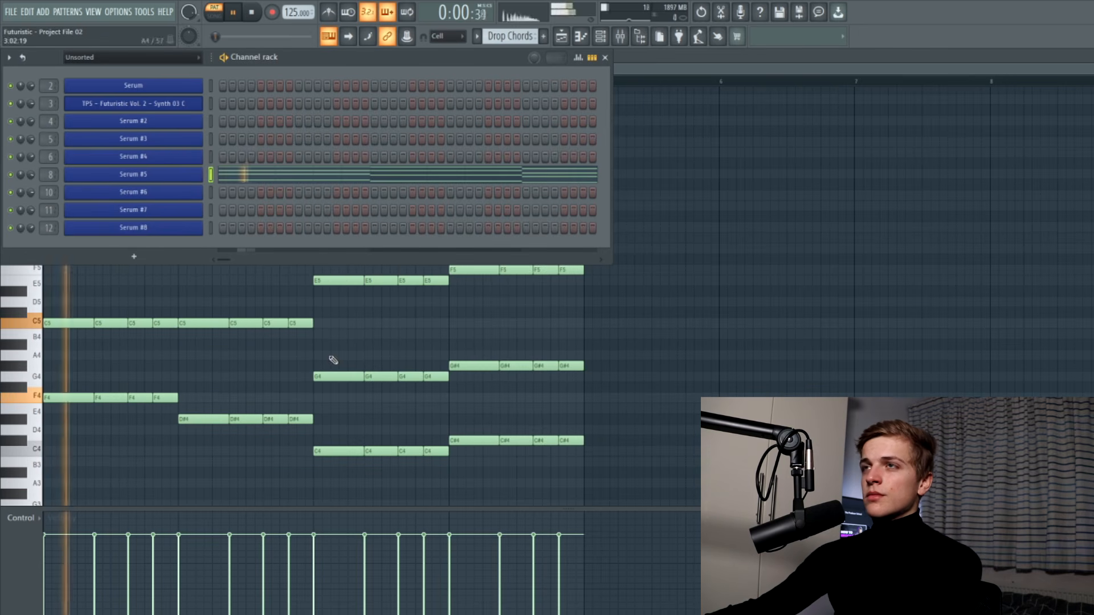
# Show the playlist and play the Leads and Bass tracks together from bar 25
pyautogui.click(561, 42)
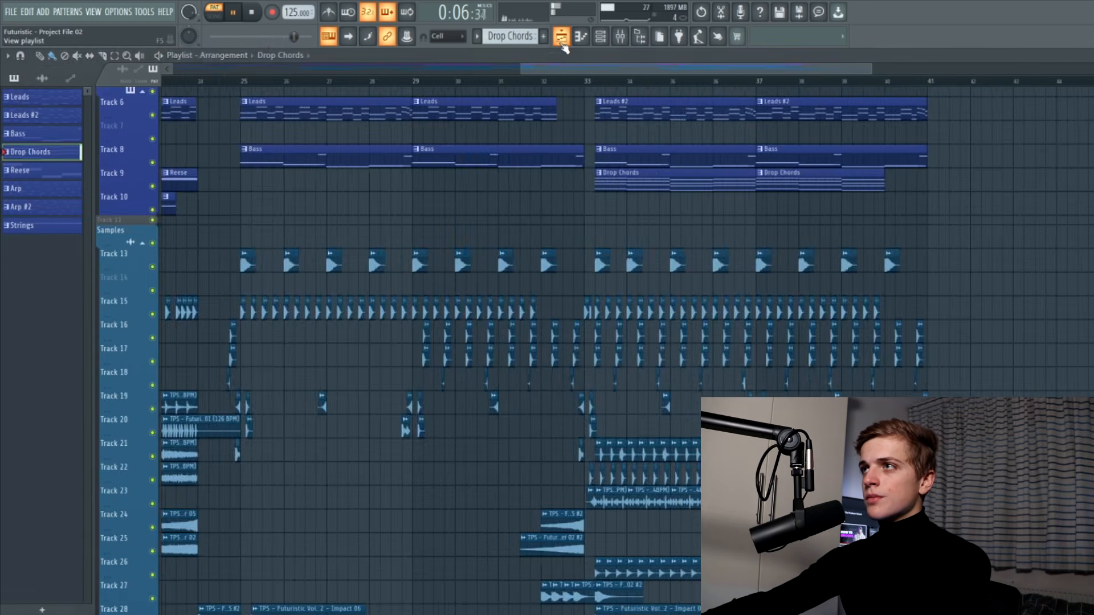
pyautogui.scroll(5, 459, 160)
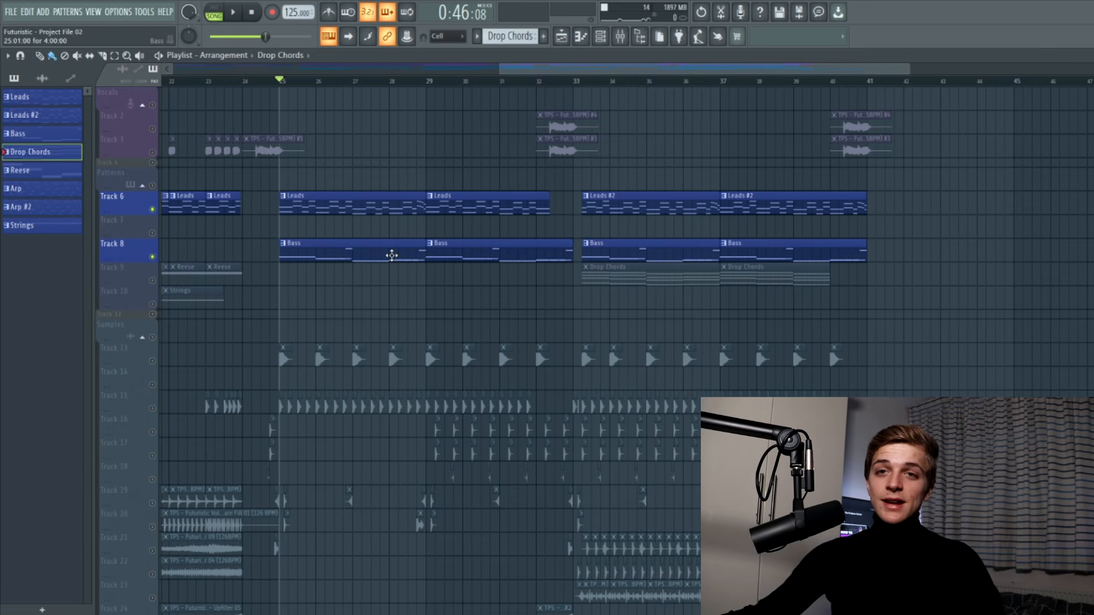
pyautogui.press('space')
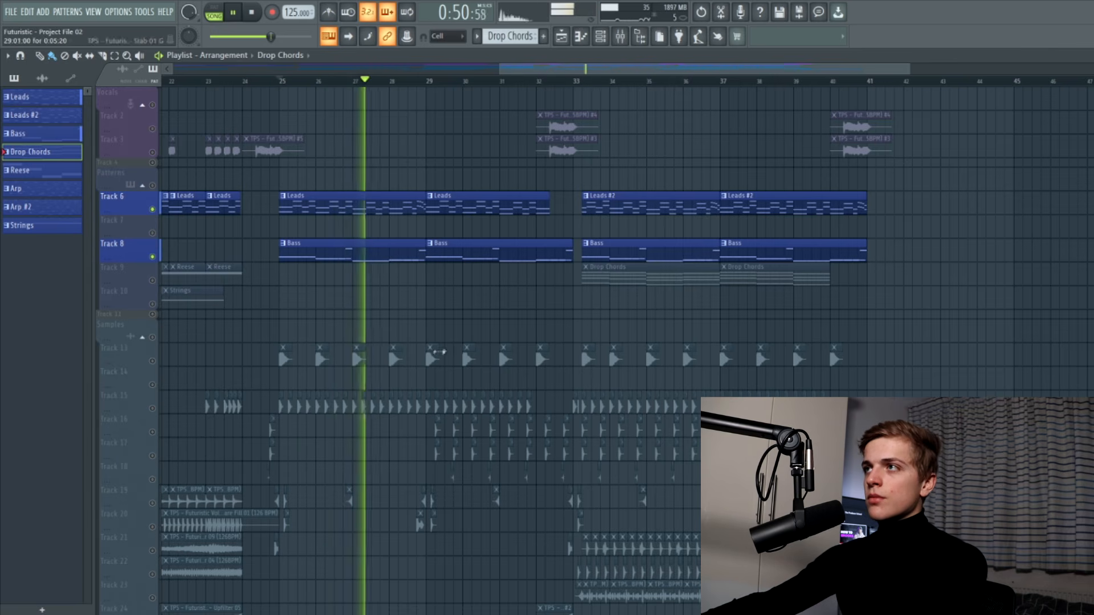
pyautogui.press('space')
# Unmute Track 9 and play Leads #2, Bass and Drop Chords together from bar 33
pyautogui.click(153, 281)
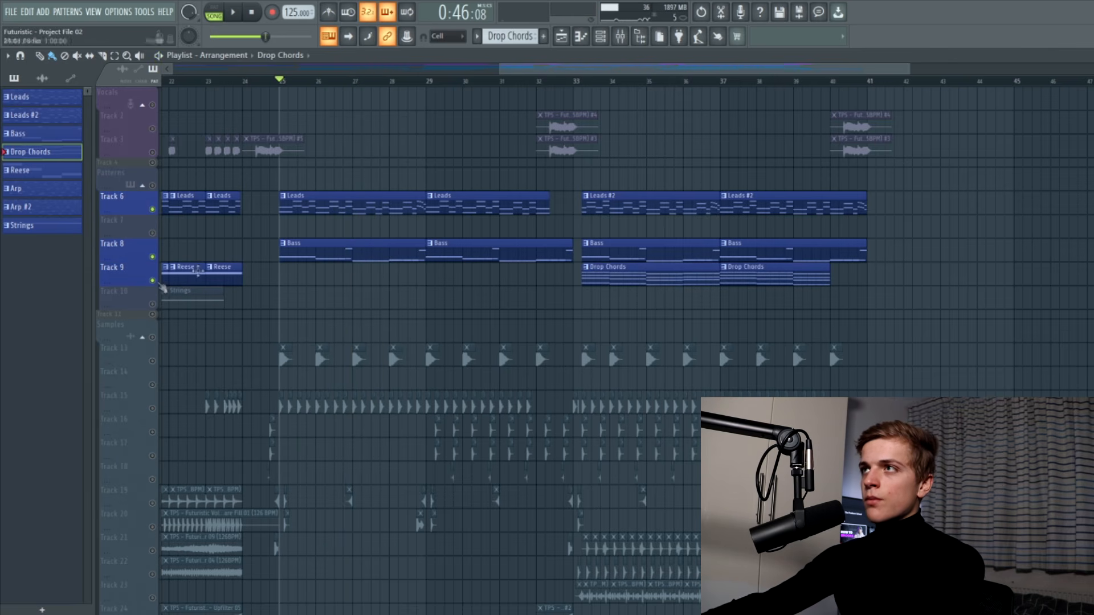
pyautogui.click(574, 85)
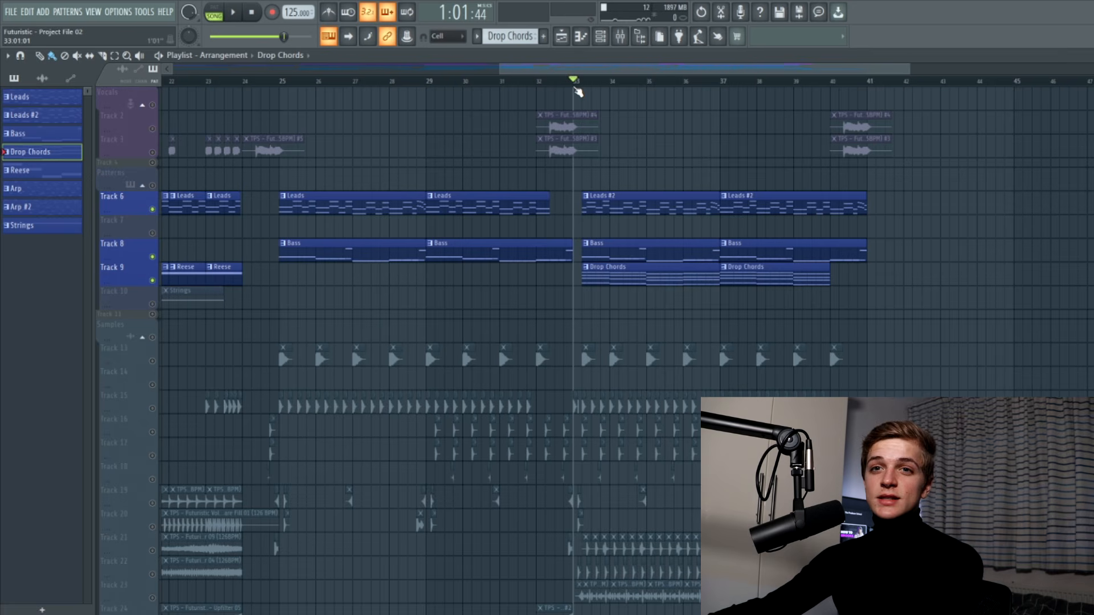
pyautogui.press('space')
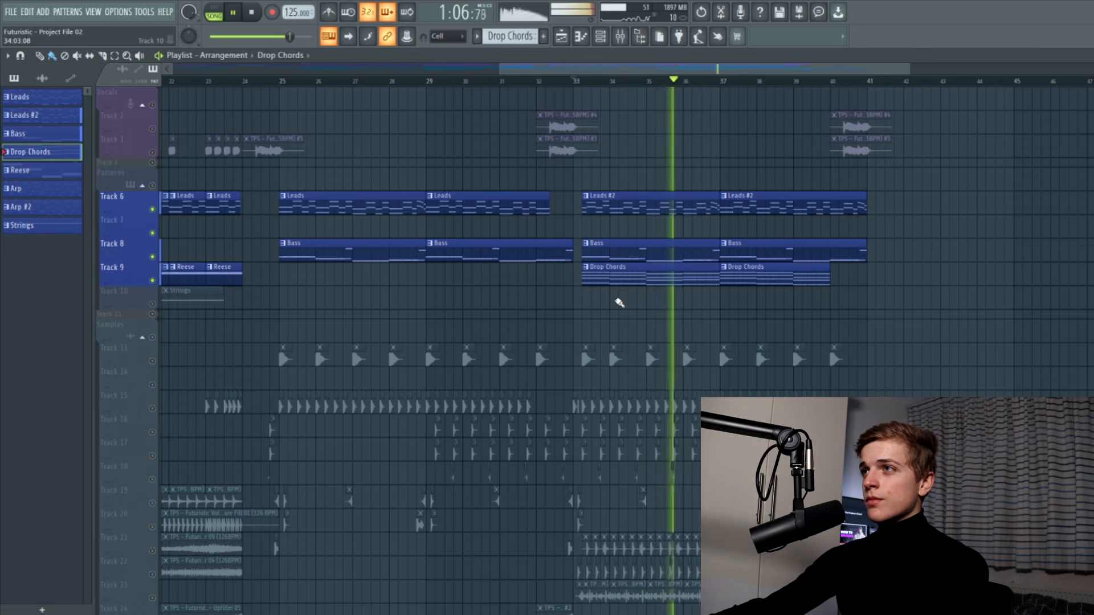
pyautogui.press('space')
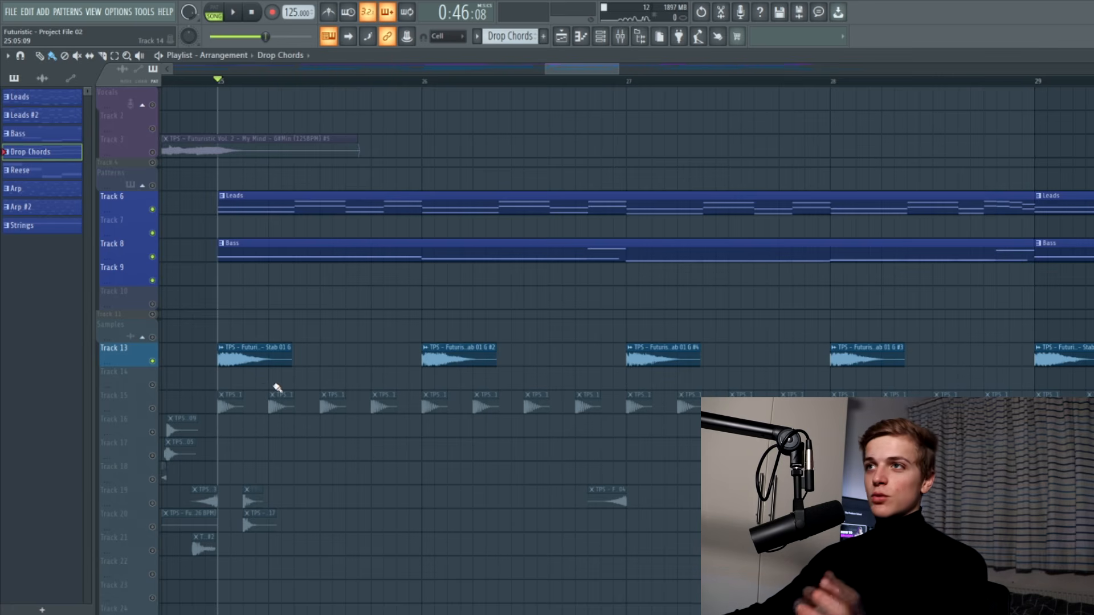
# Play Track 13's Stab 01 samples with the leads and bass from bar 25, and inspect the stab's Reeverb 2 and Kickstart
pyautogui.press('space')
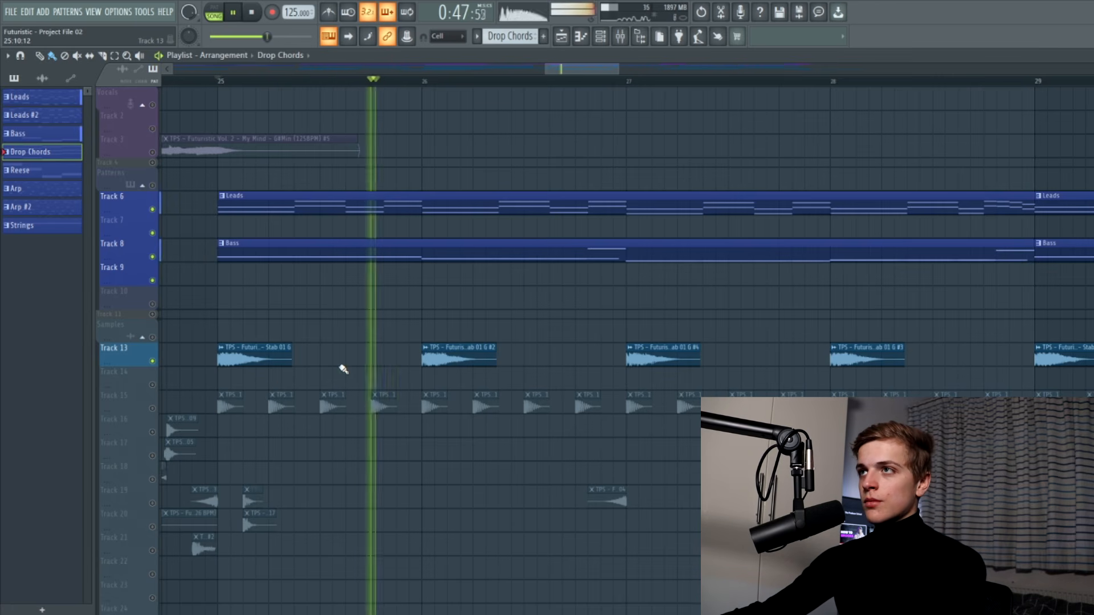
pyautogui.press('space')
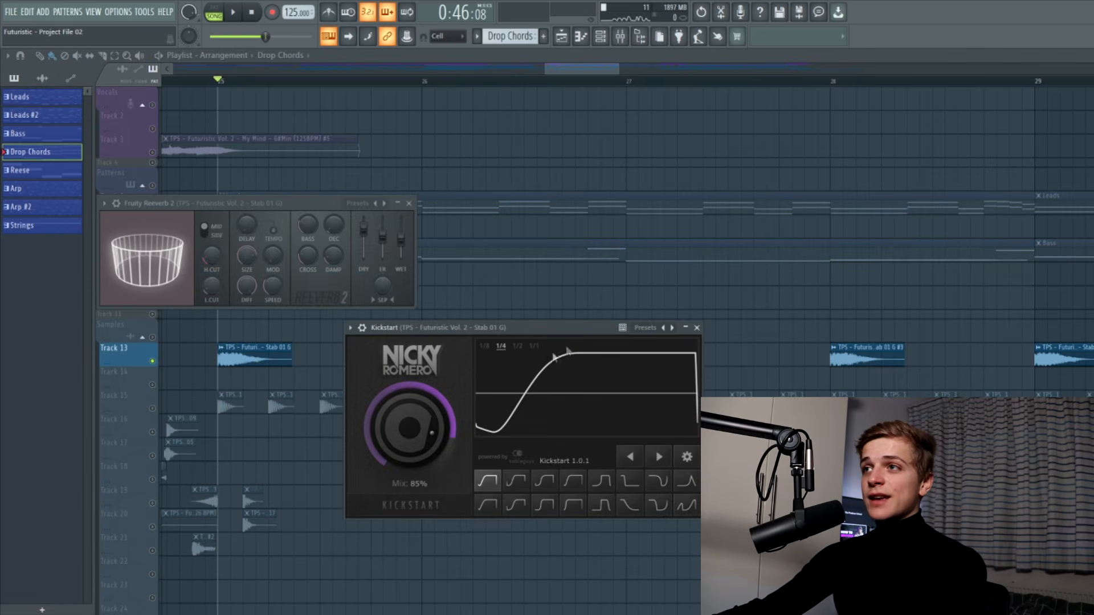
pyautogui.click(409, 204)
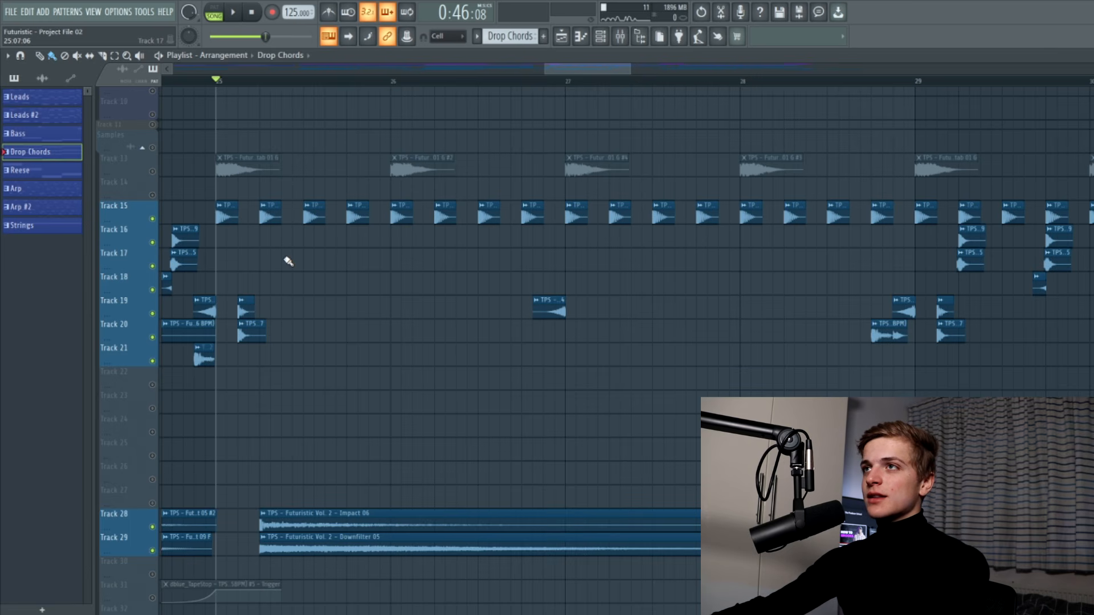
# Play the kick, percussion, Impact 06 and Downfilter 05 tracks on their own from bar 25
pyautogui.press('space')
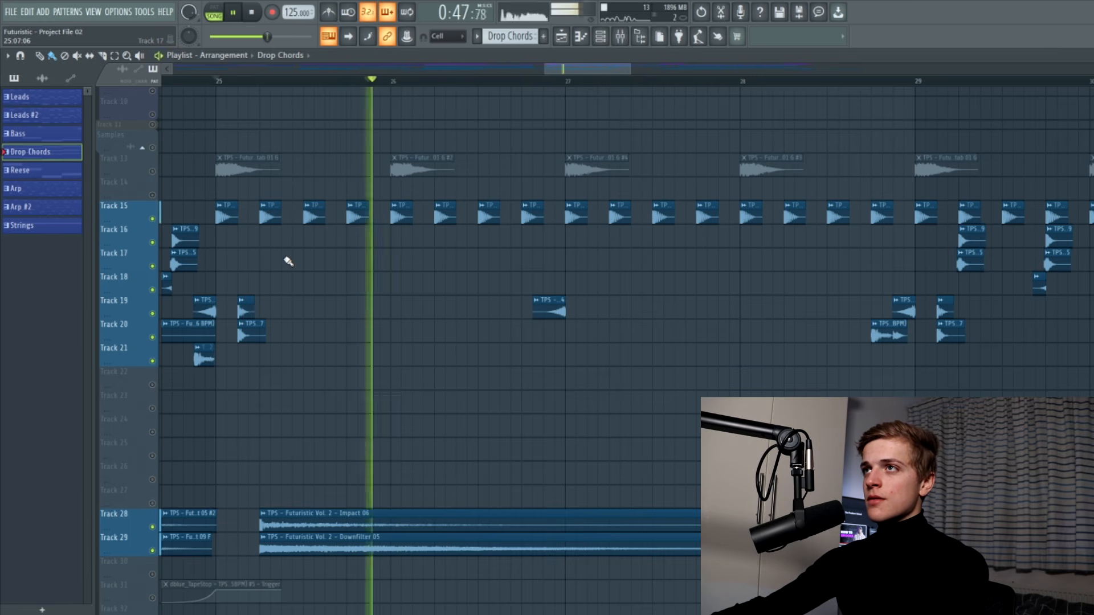
pyautogui.scroll(-3, 285, 256)
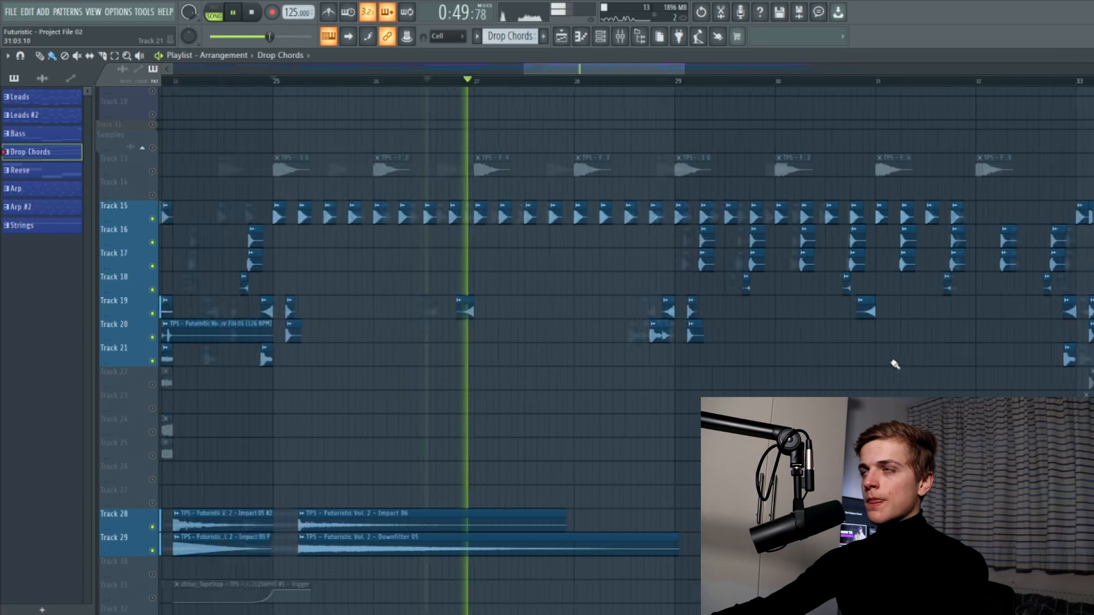
pyautogui.scroll(1, 999, 368)
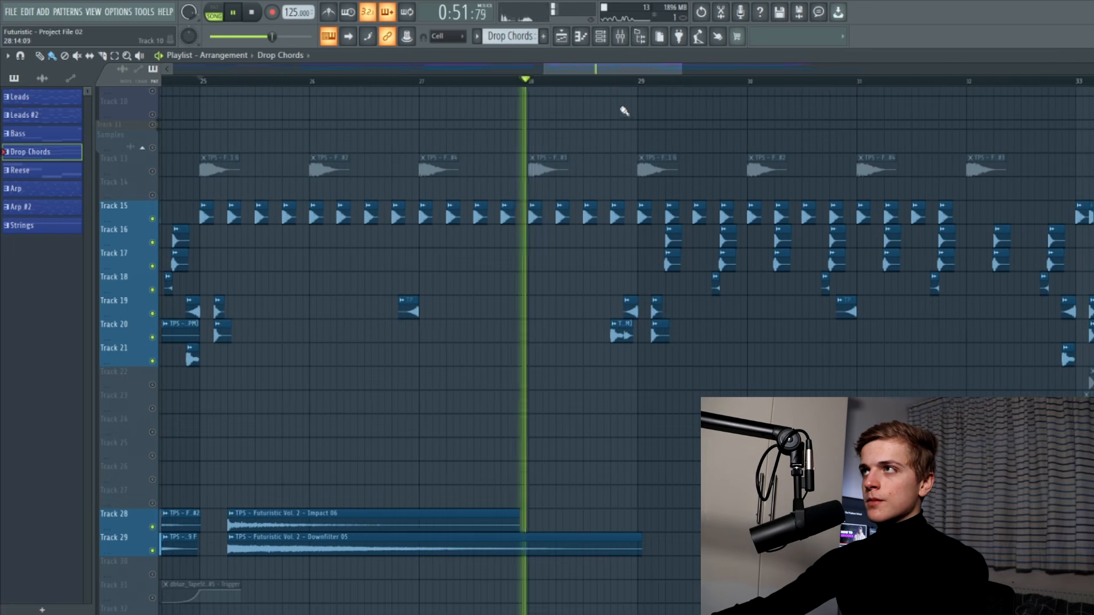
pyautogui.press('space')
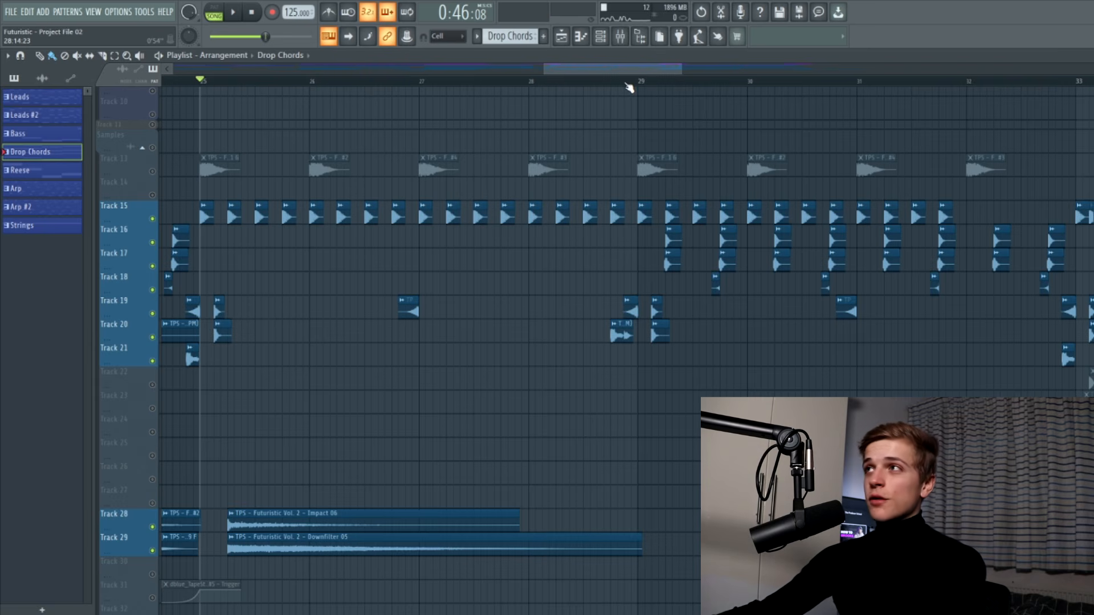
# Play the drum and percussion tracks from just before bar 29 up to the transition into bar 33
pyautogui.scroll(-2, 622, 103)
pyautogui.scroll(3, 513, 166)
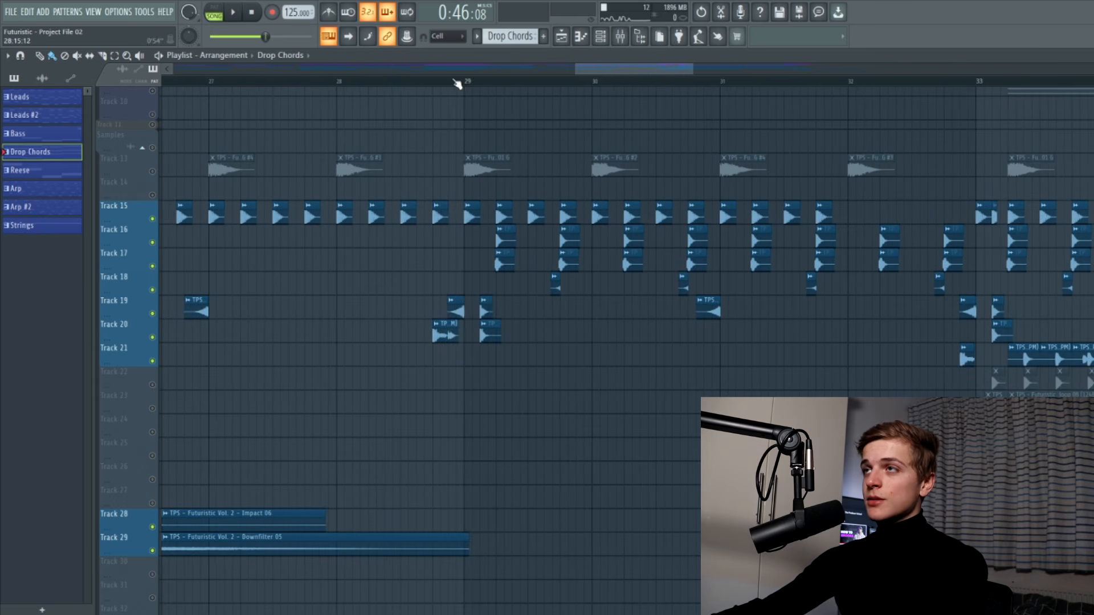
pyautogui.click(456, 84)
pyautogui.press('space')
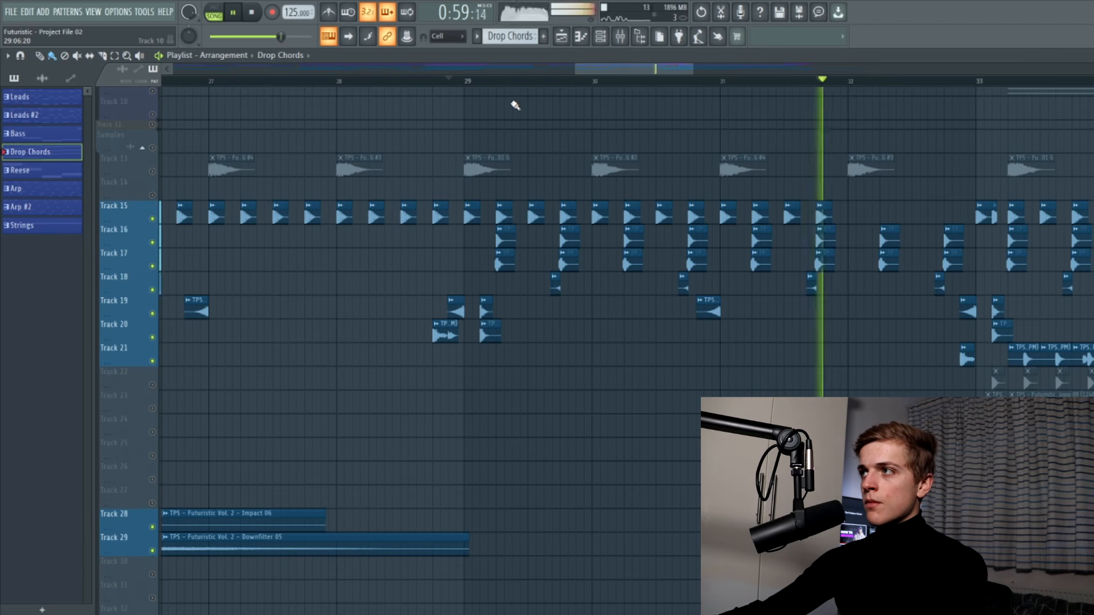
pyautogui.scroll(-3, 427, 187)
pyautogui.scroll(4, 764, 255)
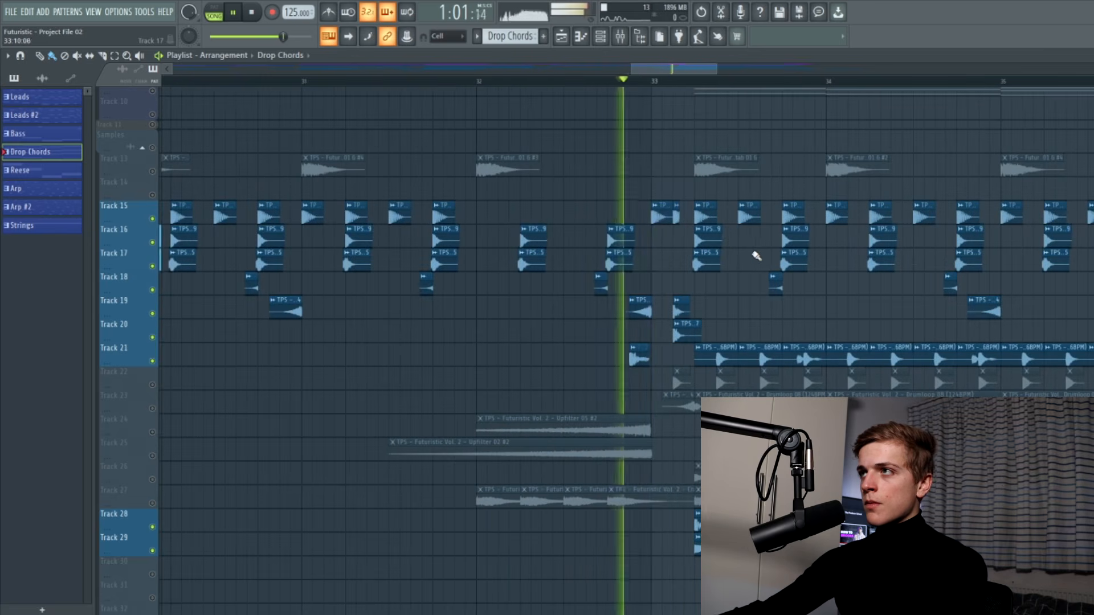
pyautogui.press('space')
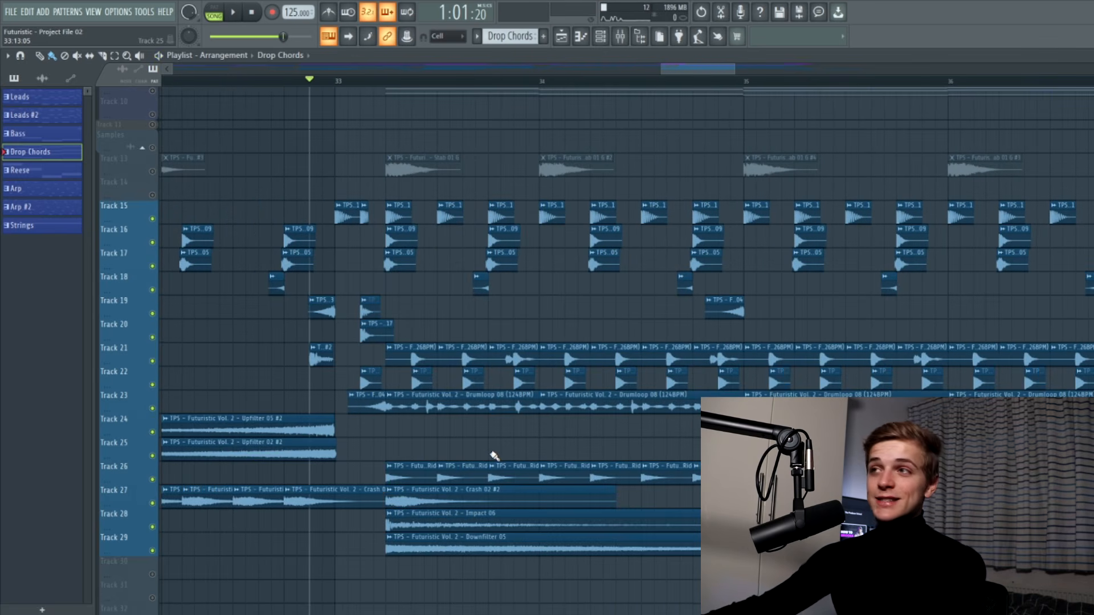
# Play the full drum and effects tracks from just before bar 33, and unmute the stab samples on Track 13
pyautogui.scroll(-2, 382, 392)
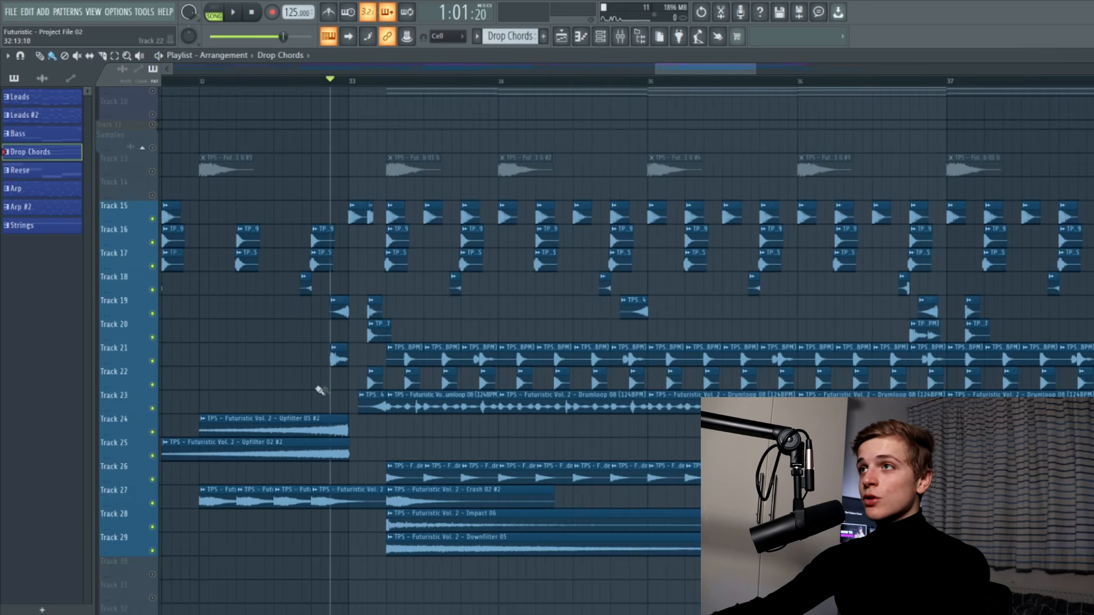
pyautogui.scroll(-4, 427, 417)
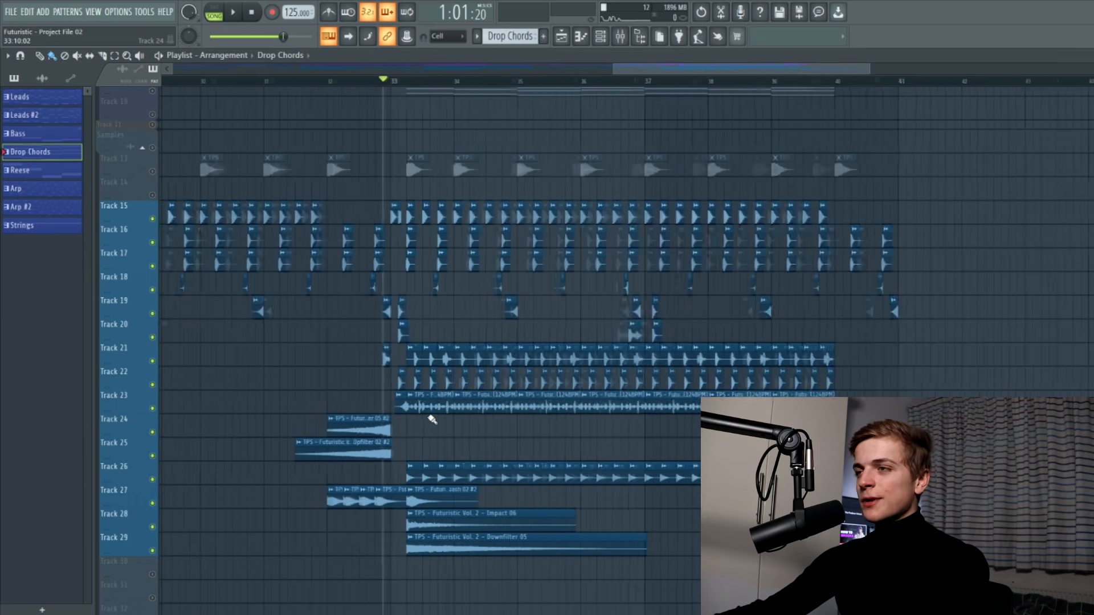
pyautogui.press('space')
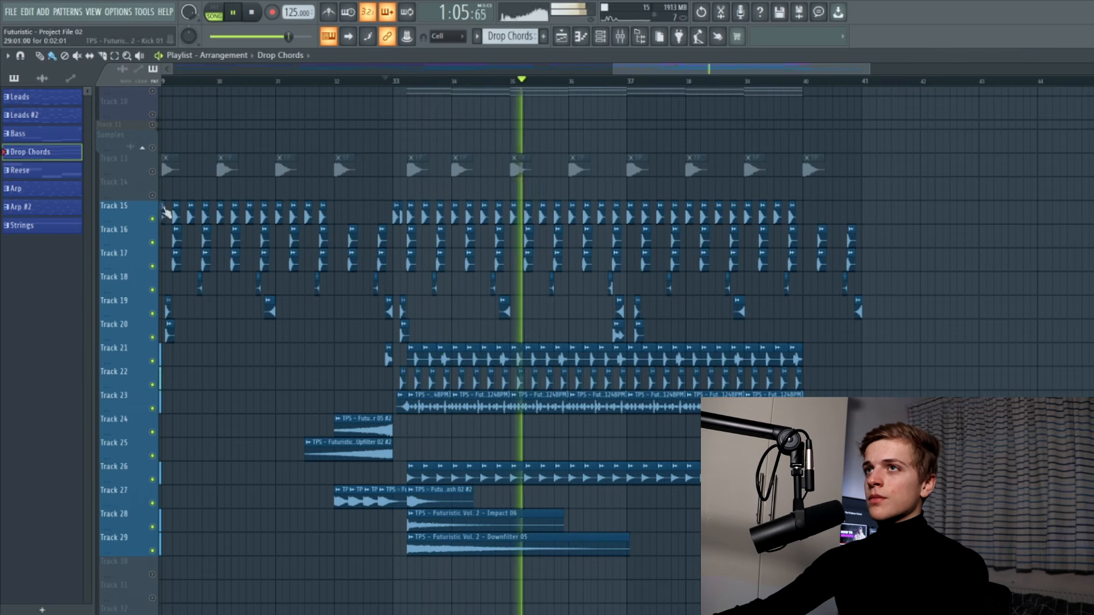
pyautogui.click(153, 171)
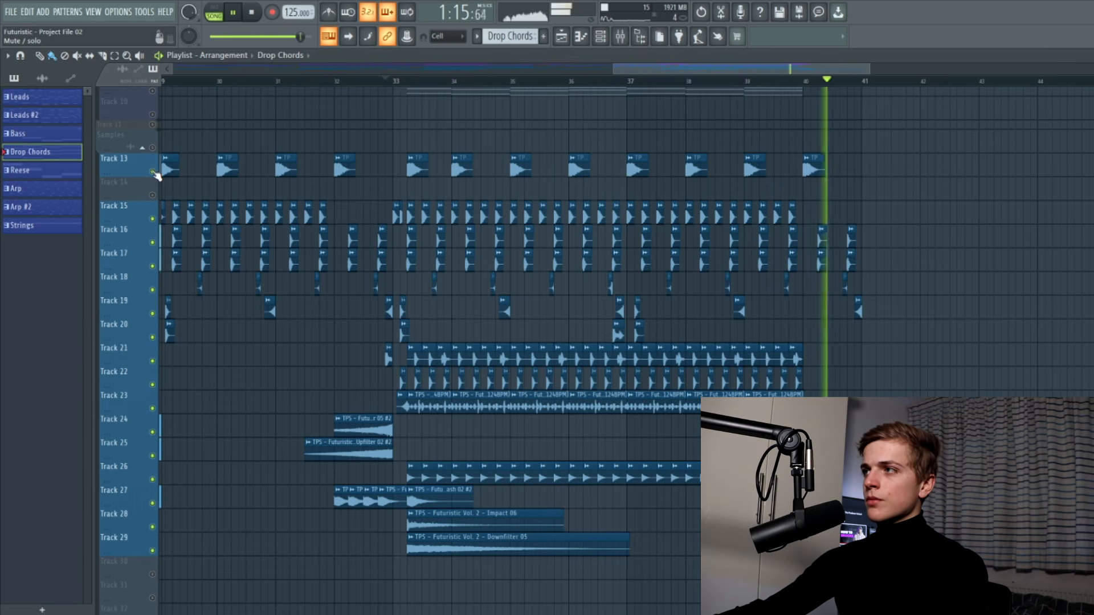
pyautogui.scroll(-4, 247, 171)
pyautogui.press('space')
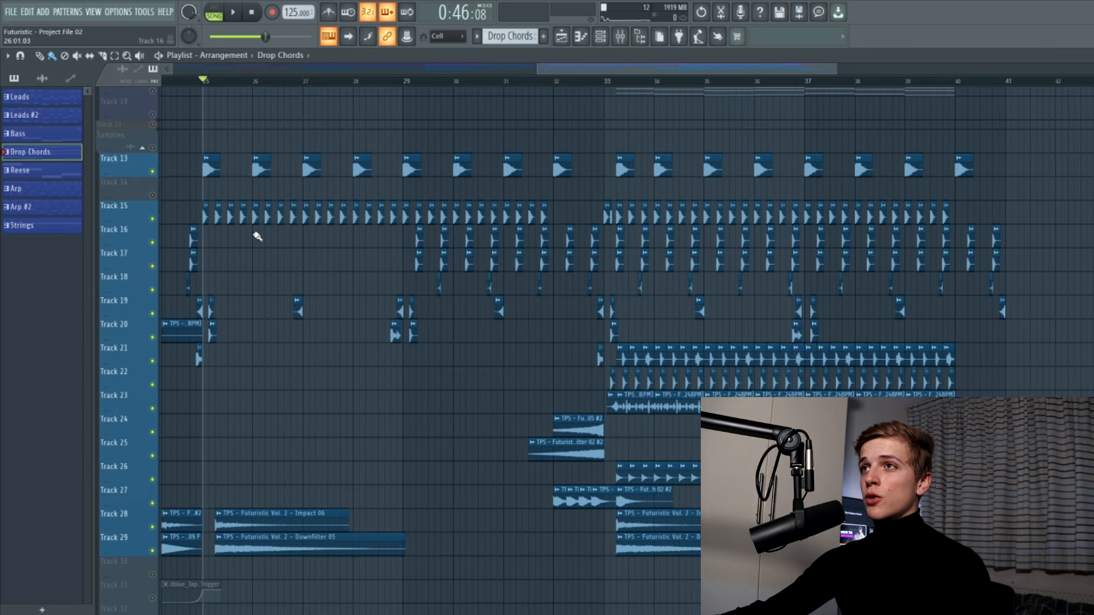
# Mark the timeline range from bar 29 to just before bar 41 to examine the drop's fuller drum section
pyautogui.moveTo(202, 217); pyautogui.dragTo(400, 216)
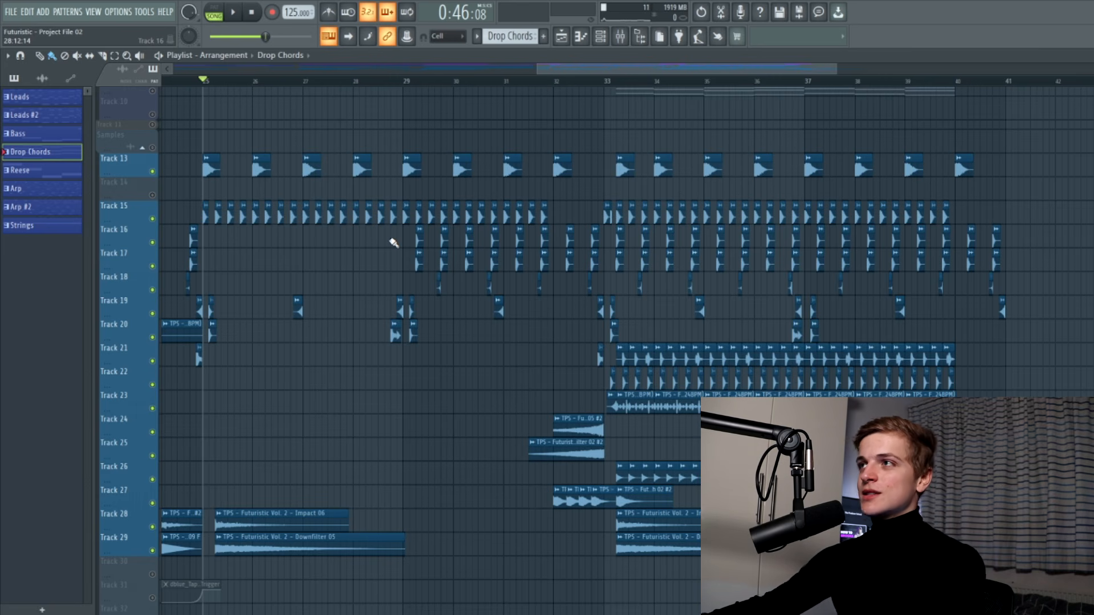
pyautogui.moveTo(408, 88); pyautogui.dragTo(1002, 194)
pyautogui.keyDown('ctrl'); pyautogui.click(455, 374); pyautogui.keyUp('ctrl')
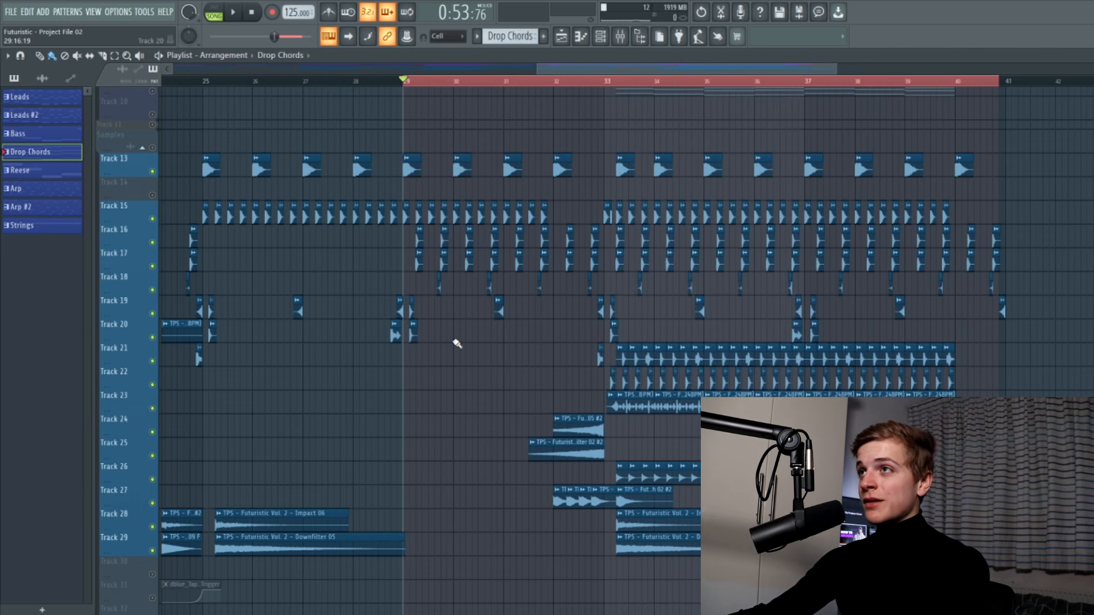
pyautogui.scroll(4, 435, 288)
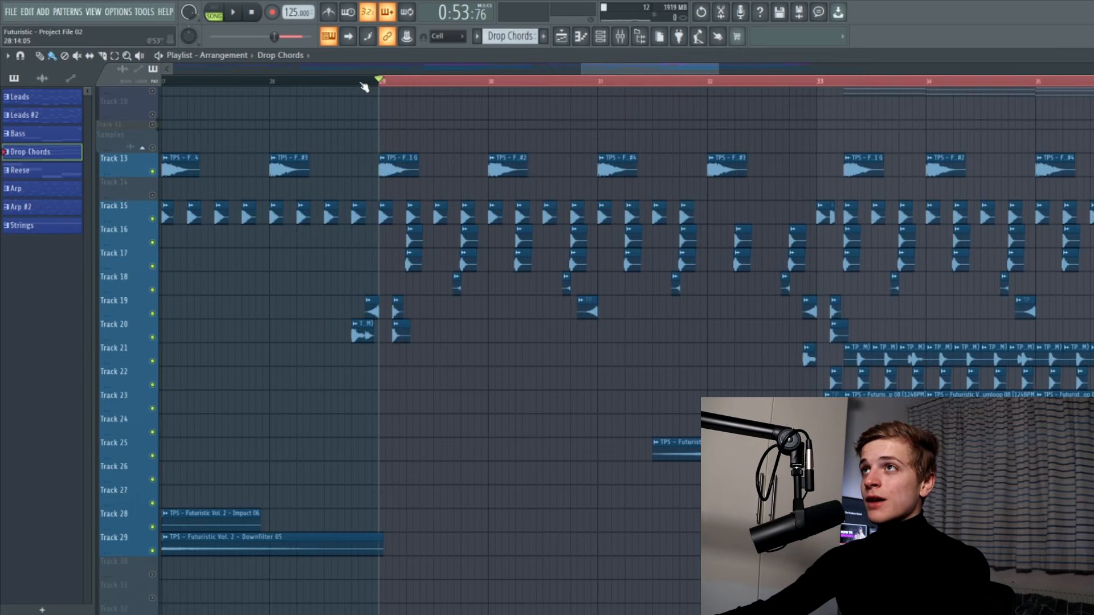
# Select the short timeline range leading into bar 29 and play its fill clips on Tracks 19 and 20
pyautogui.moveTo(362, 85); pyautogui.dragTo(391, 97)
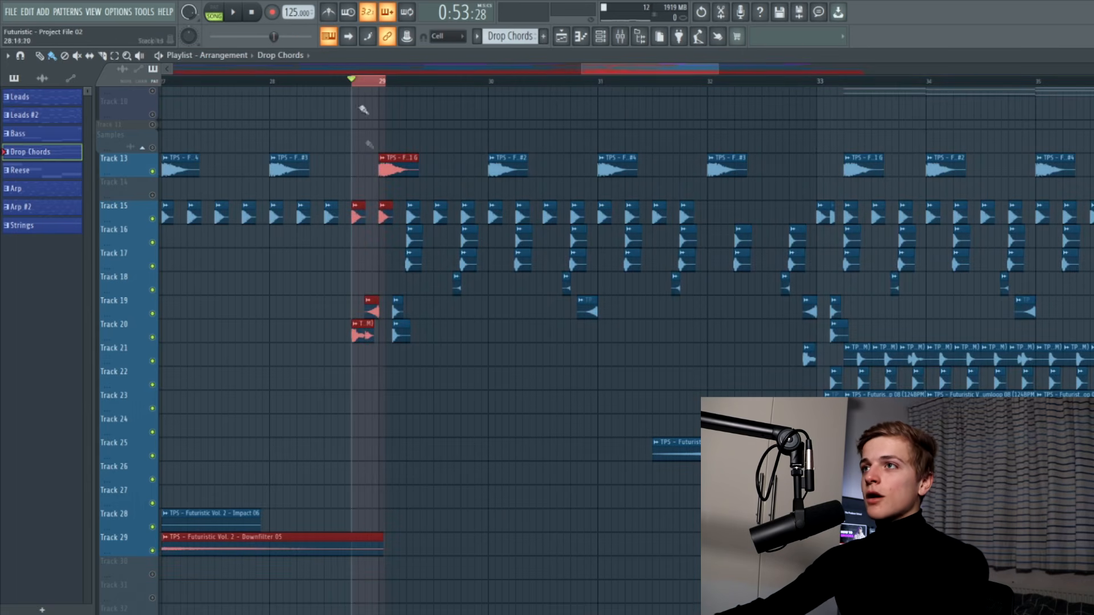
pyautogui.scroll(5, 361, 353)
pyautogui.scroll(-6, 361, 354)
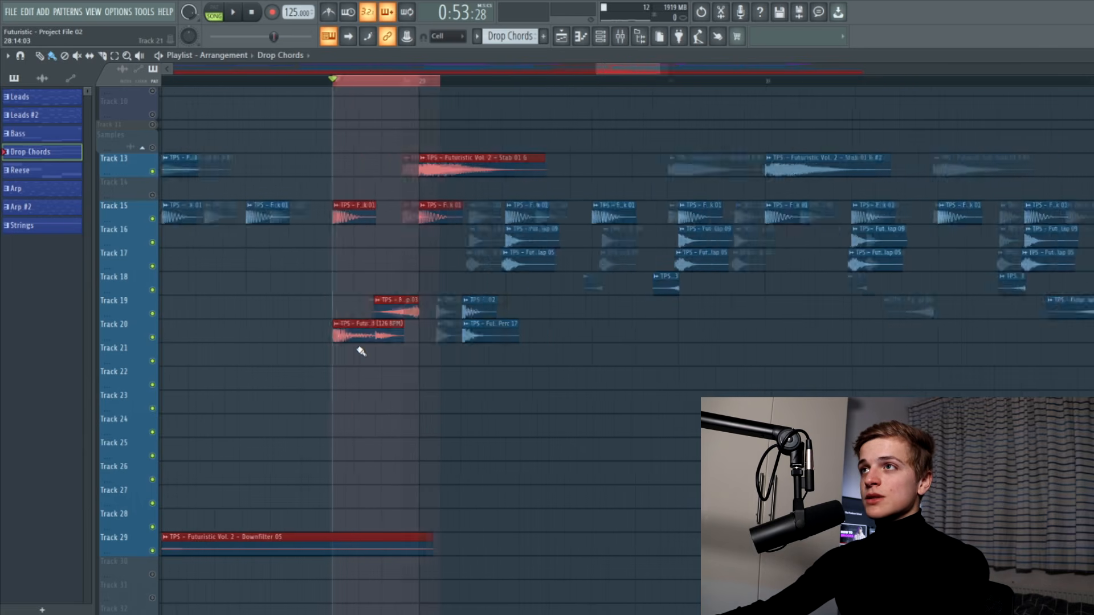
pyautogui.press('space')
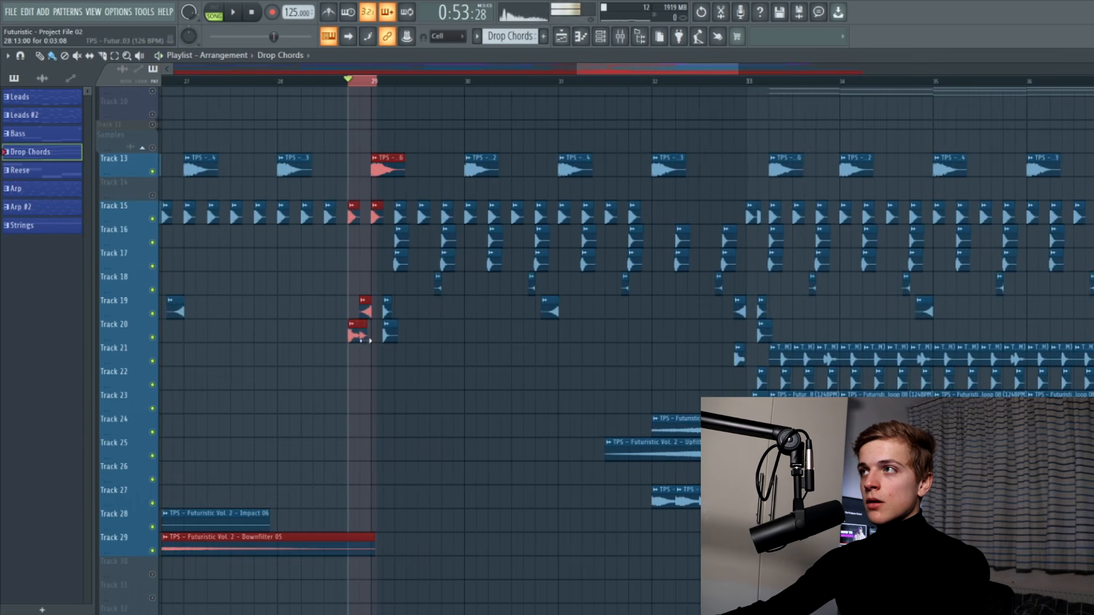
pyautogui.press('space')
# Select all clips in the playlist arrangement and view the whole drop
pyautogui.hotkey('ctrl', 'a')
pyautogui.scroll(-3, 358, 342)
pyautogui.scroll(-1, 357, 339)
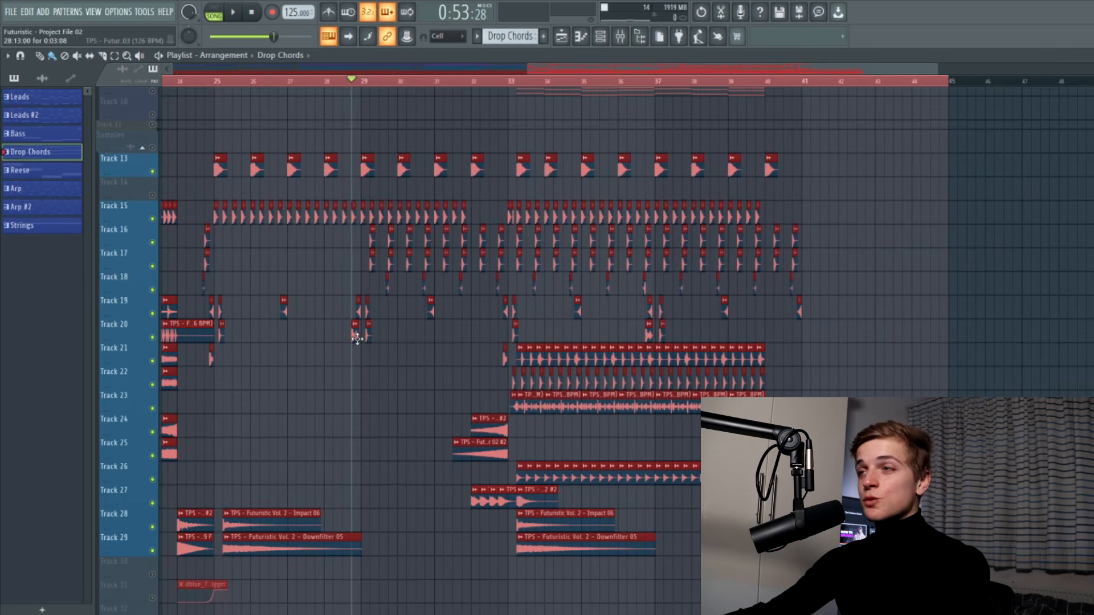
# Close the Fruity Reeverb 2 window and play the Serum reverb wet level automation on Track 36 from bar 25
pyautogui.rightClick(353, 376)
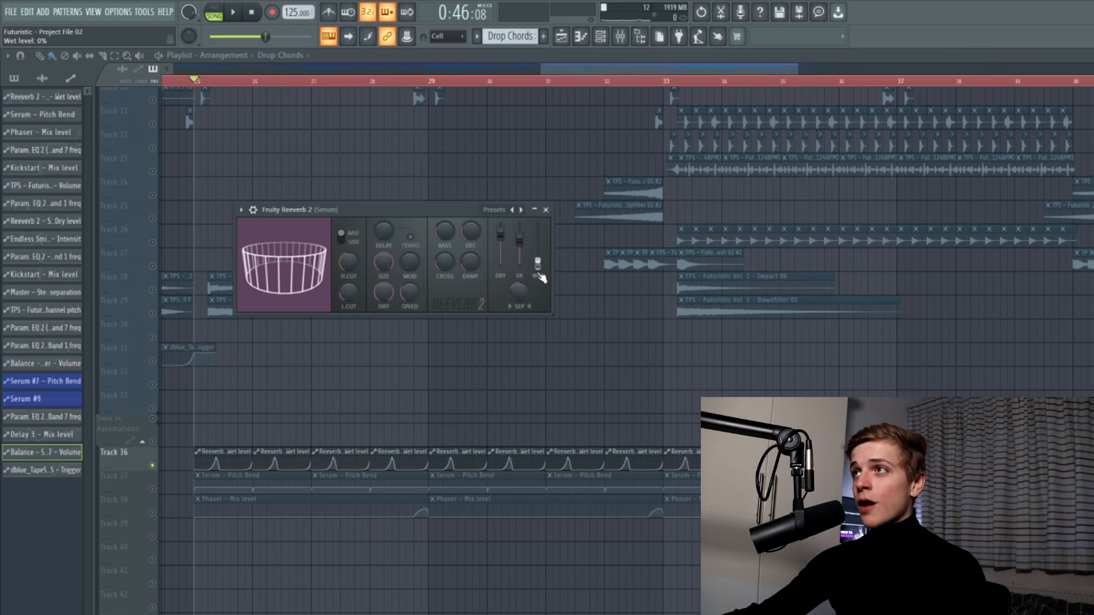
pyautogui.press('Escape')
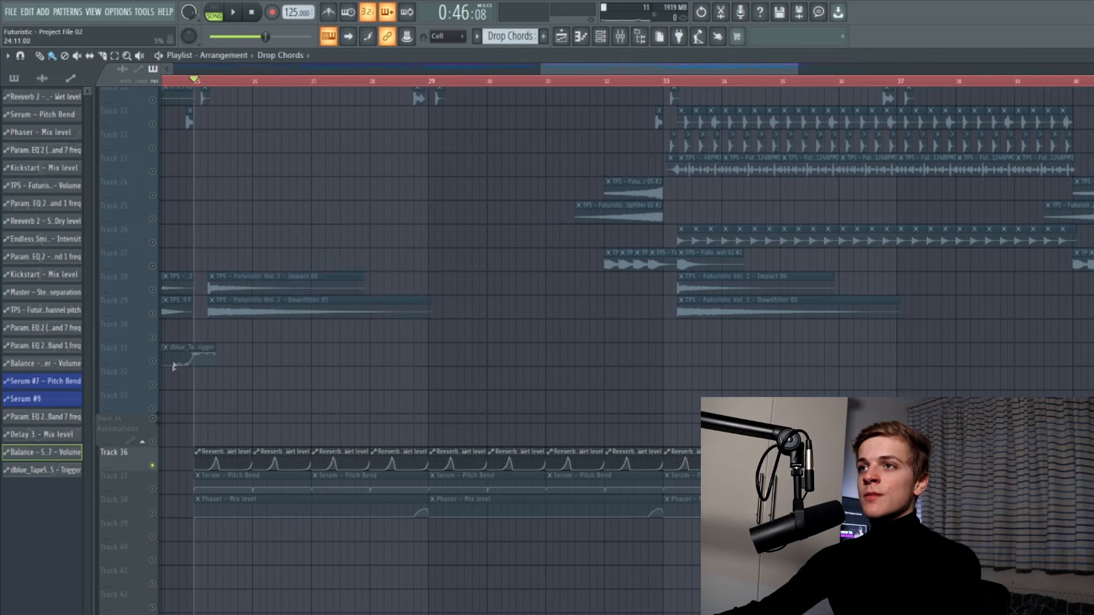
pyautogui.scroll(5, 174, 366)
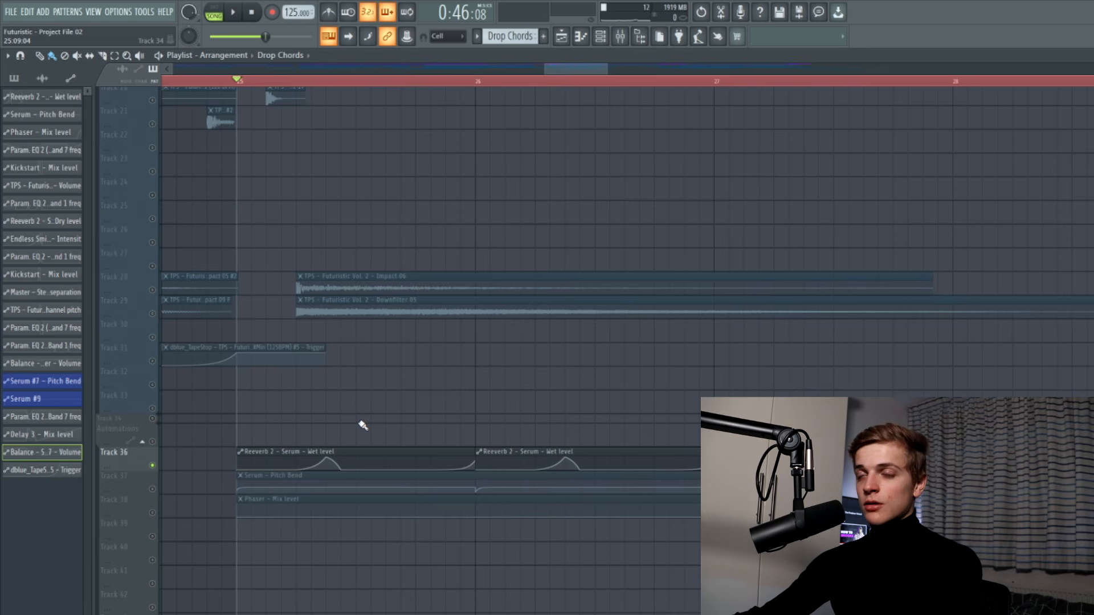
pyautogui.press('space')
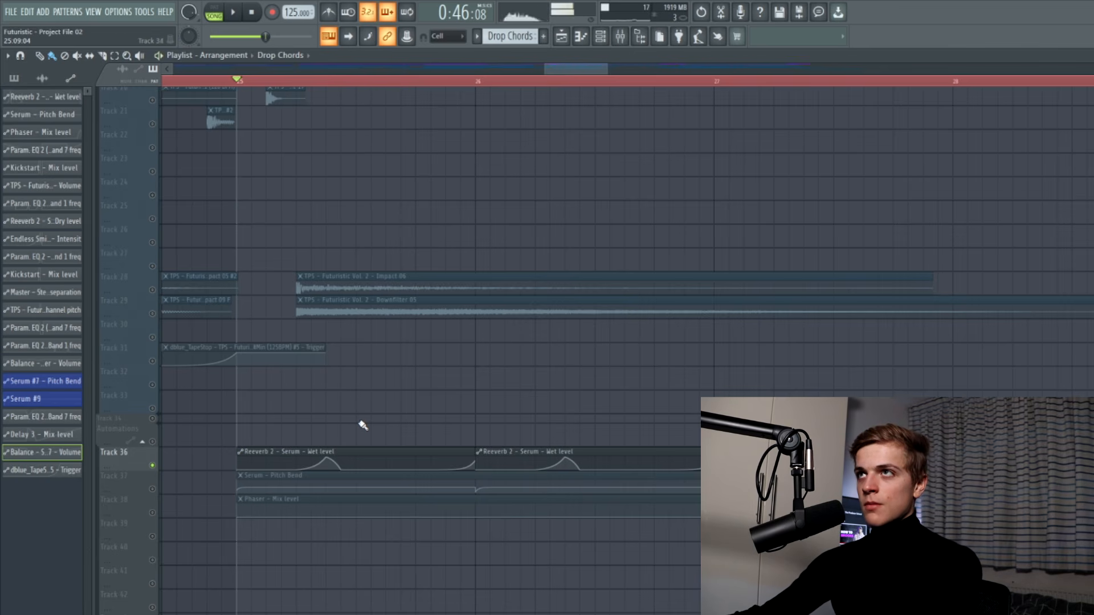
# Mark the timeline from bar 25 to just past bar 26 and replay the reverb wet level automation from bar 25
pyautogui.moveTo(312, 83); pyautogui.dragTo(357, 84)
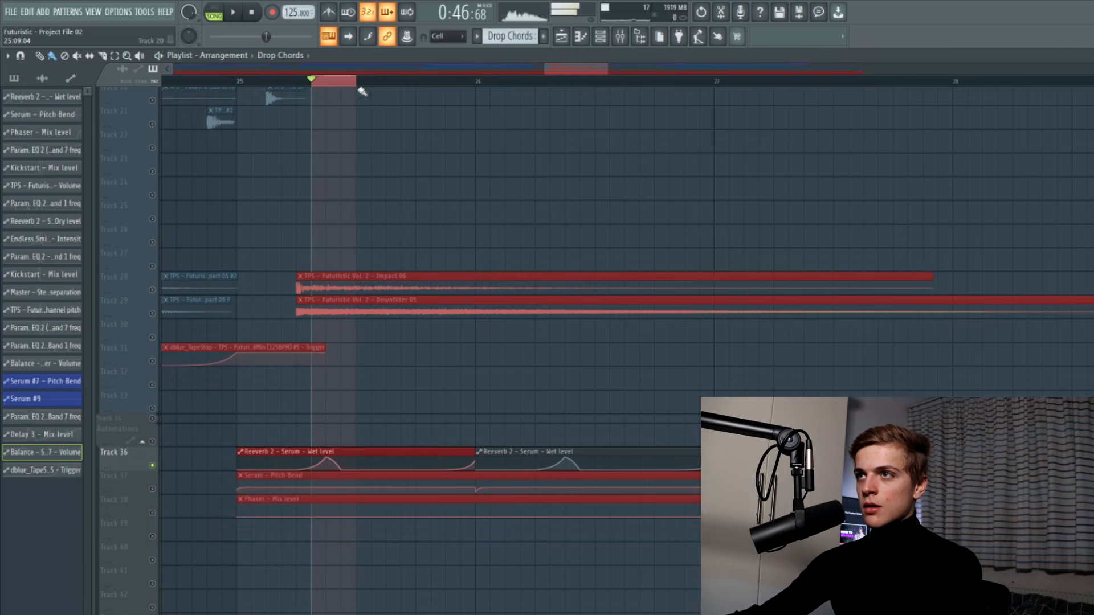
pyautogui.moveTo(251, 84); pyautogui.dragTo(540, 106)
pyautogui.press('space')
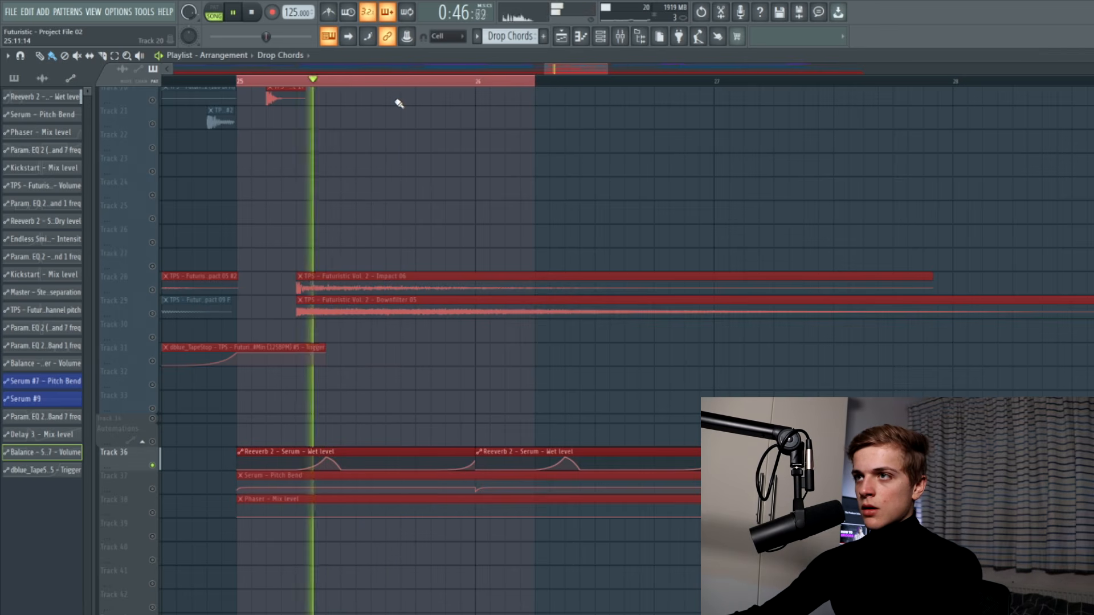
pyautogui.press('space')
pyautogui.press('space')
pyautogui.click(241, 82)
pyautogui.press('space')
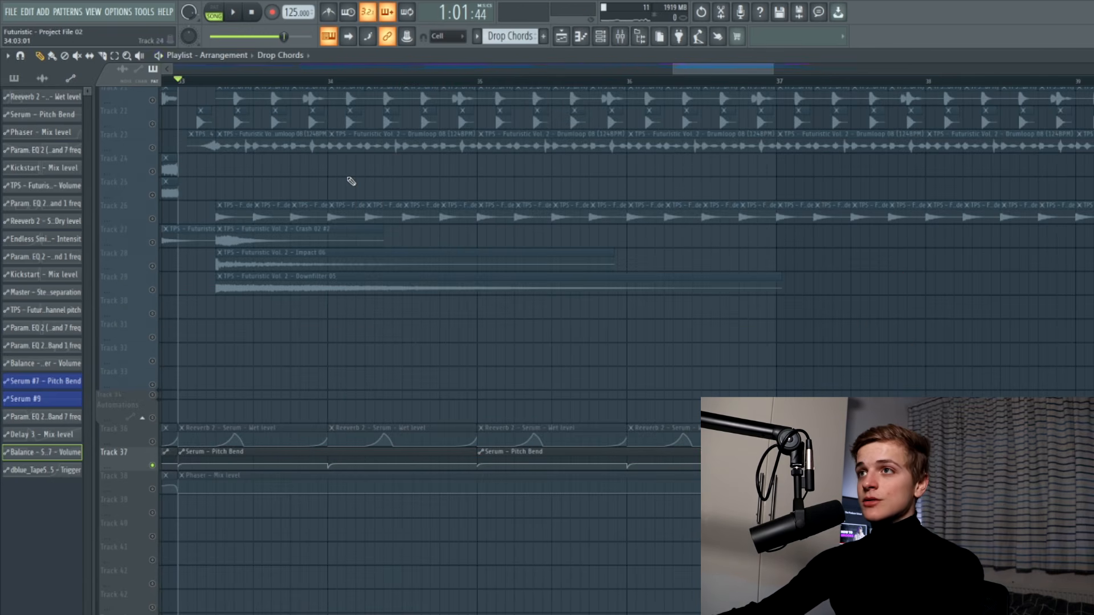
# Play the drop from bar 33 to hear the Serum pitch bend automation on Track 37
pyautogui.press('space')
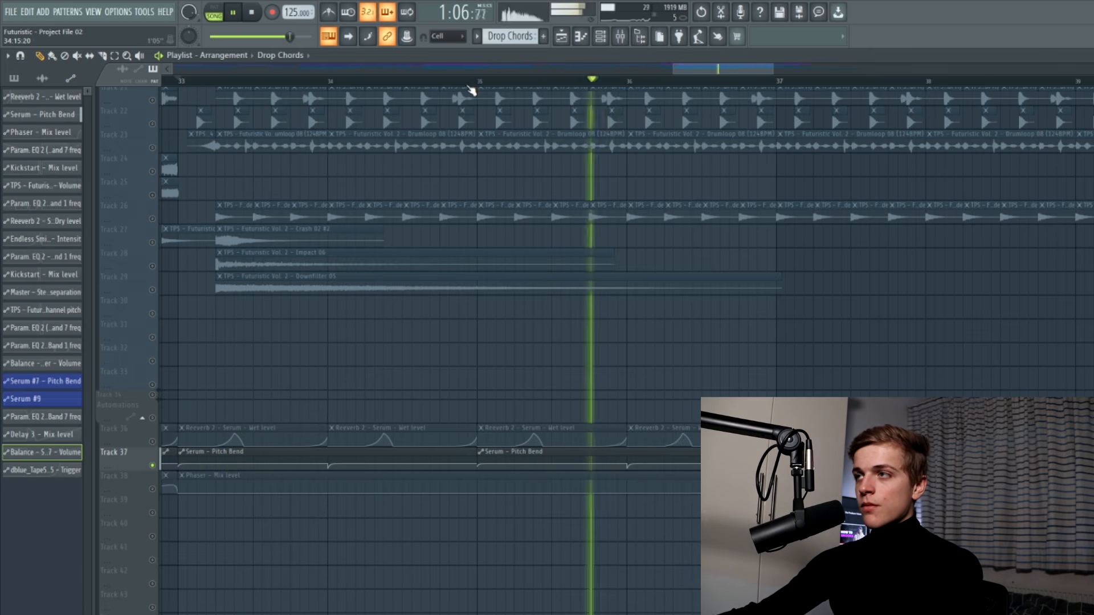
pyautogui.press('space')
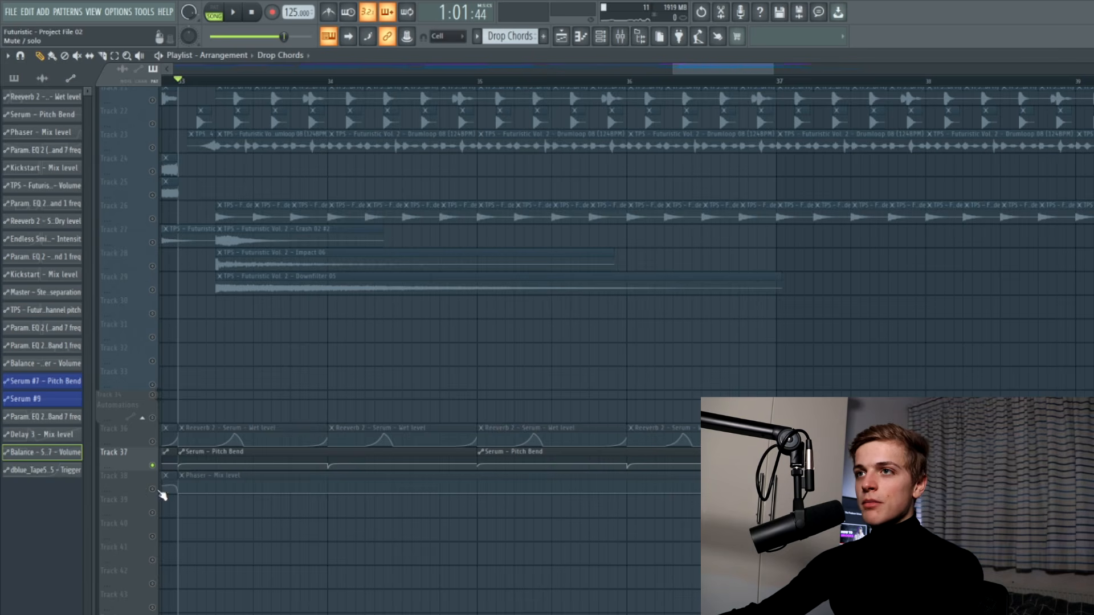
# Examine the phaser mix level automation on Track 38 and play the rise before bar 37 from mid-bar 36
pyautogui.scroll(1, 443, 286)
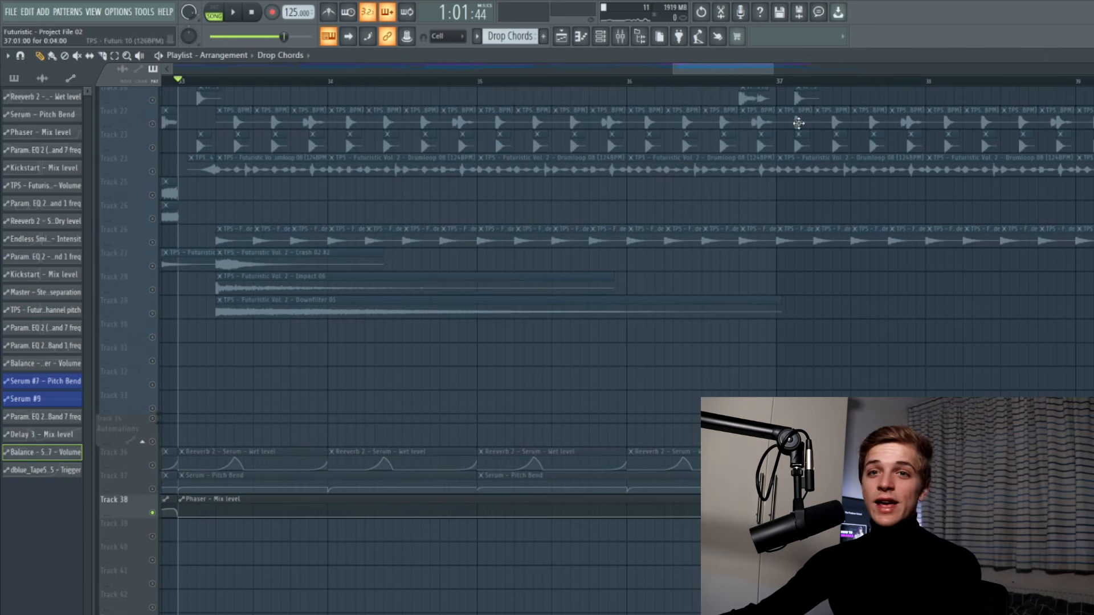
pyautogui.scroll(2, 955, 432)
pyautogui.scroll(-4, 696, 447)
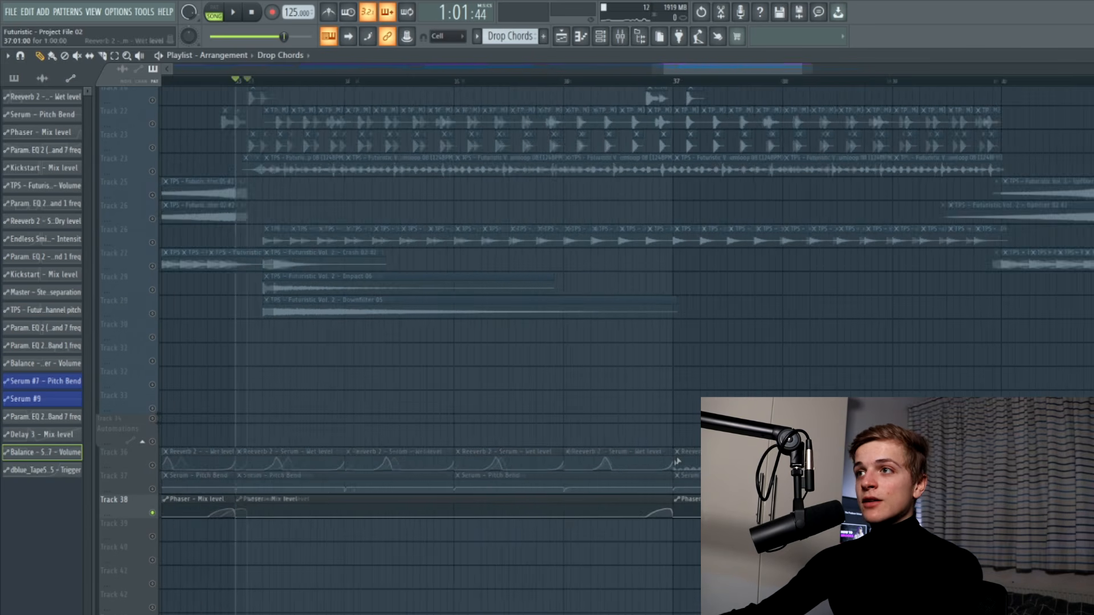
pyautogui.scroll(3, 677, 473)
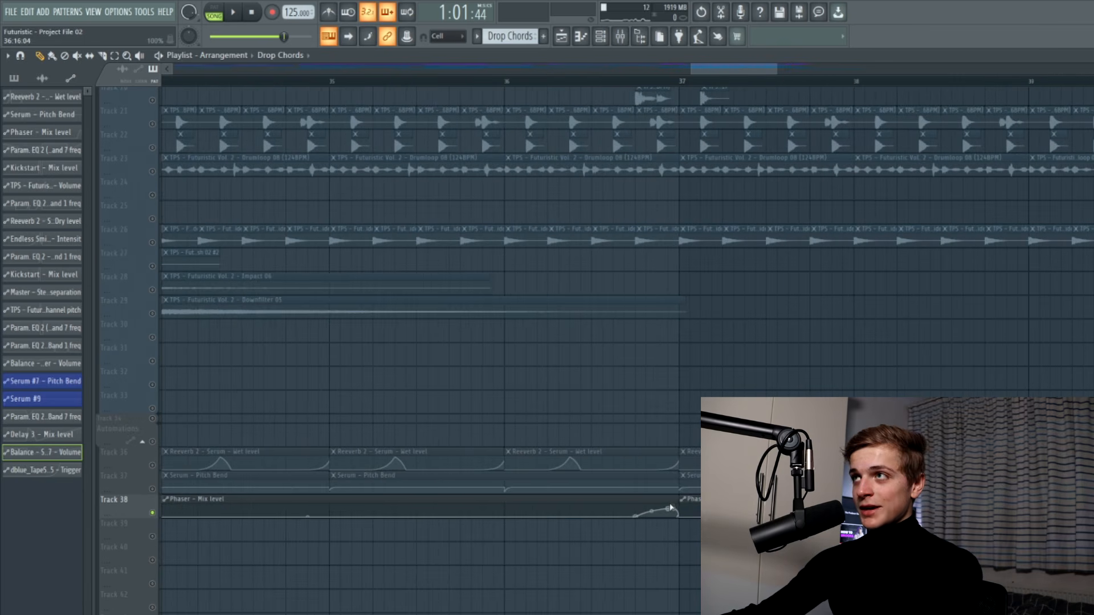
pyautogui.click(593, 80)
pyautogui.scroll(1, 725, 225)
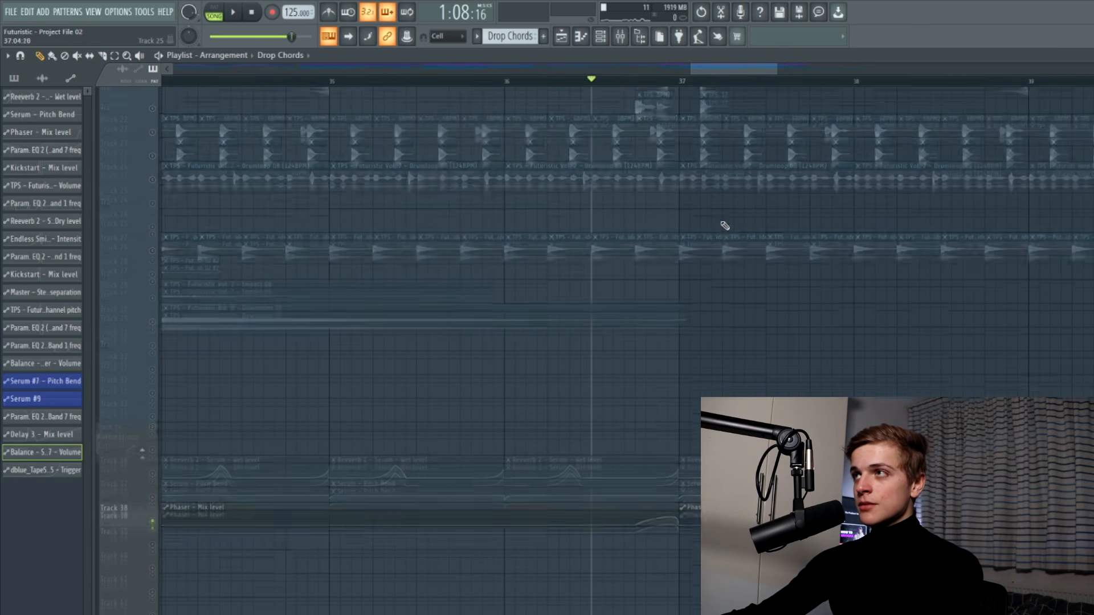
pyautogui.press('space')
pyautogui.press('space')
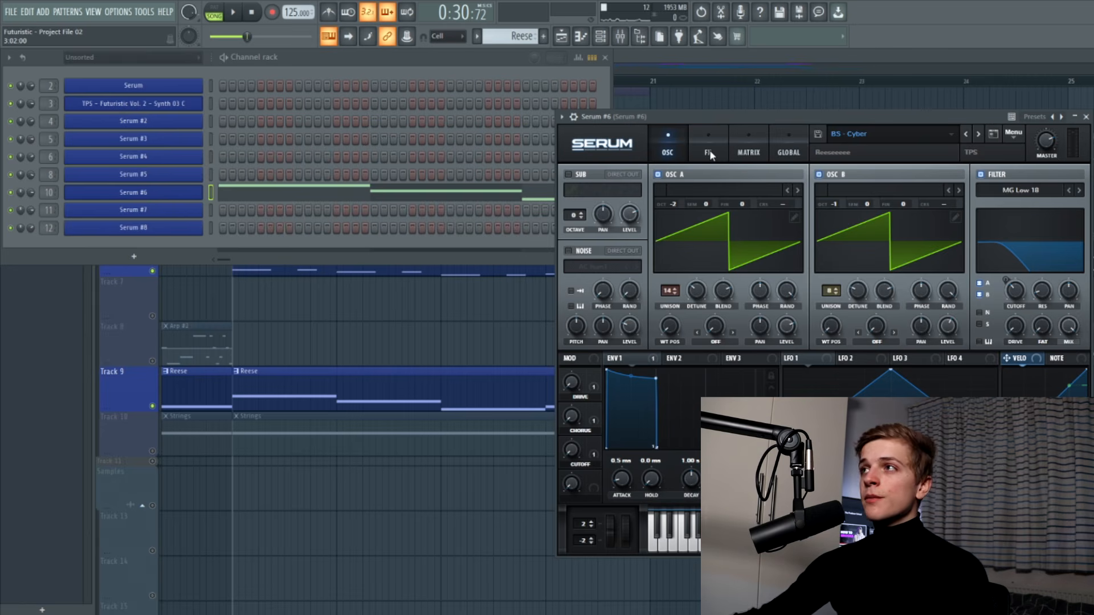
# Review the oscillator, filter and FX settings of the reese bass in Serum #6
pyautogui.moveTo(725, 117); pyautogui.dragTo(693, 113)
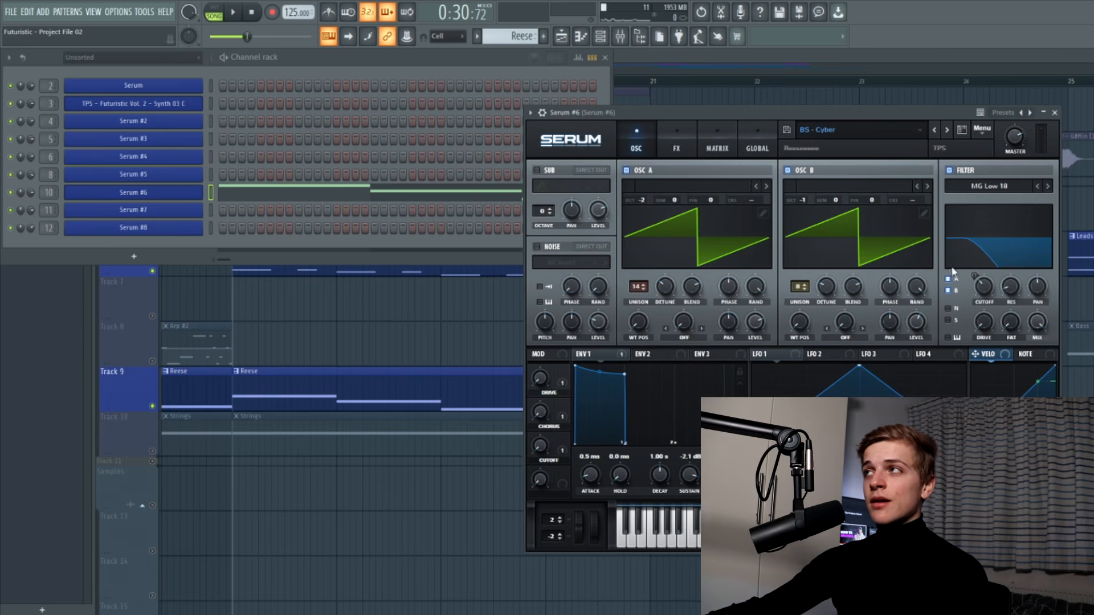
pyautogui.click(678, 144)
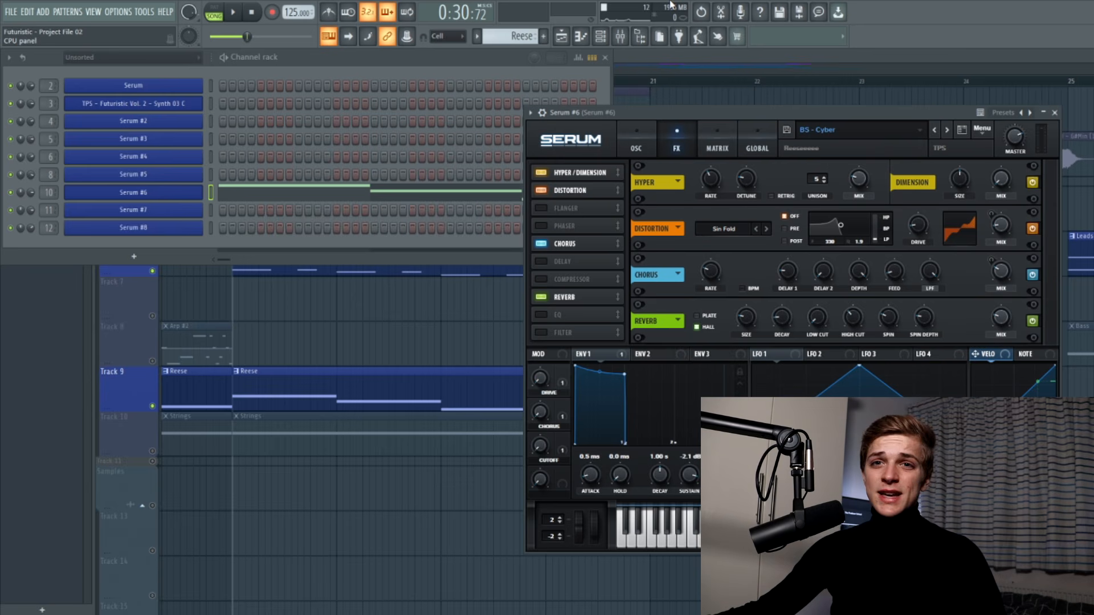
pyautogui.moveTo(712, 113); pyautogui.dragTo(585, 282)
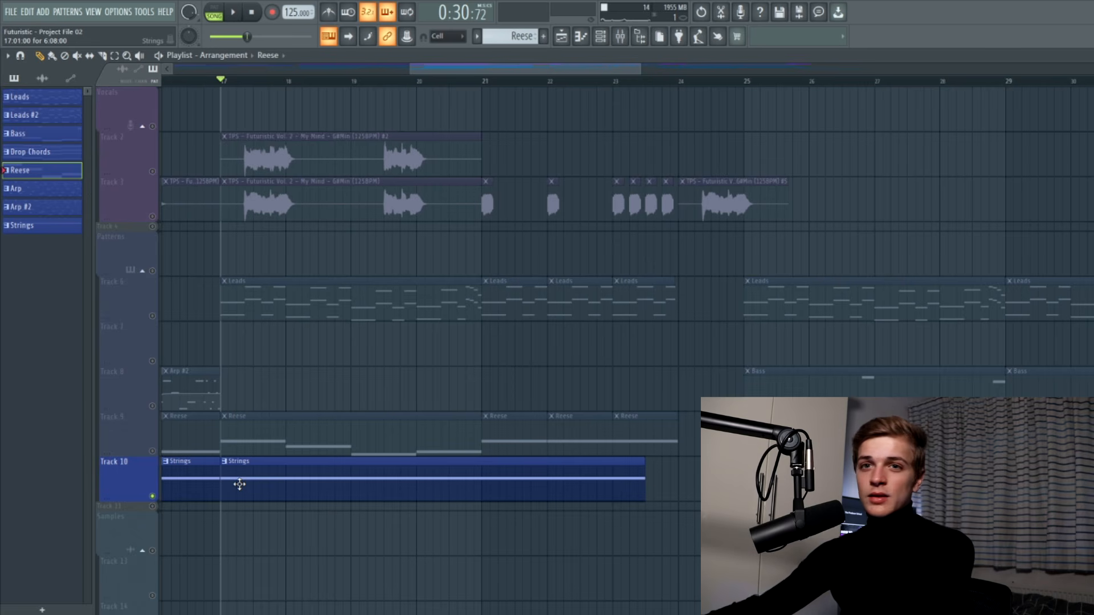
# Play the Strings pattern on Track 10 by itself from bar 17
pyautogui.press('space')
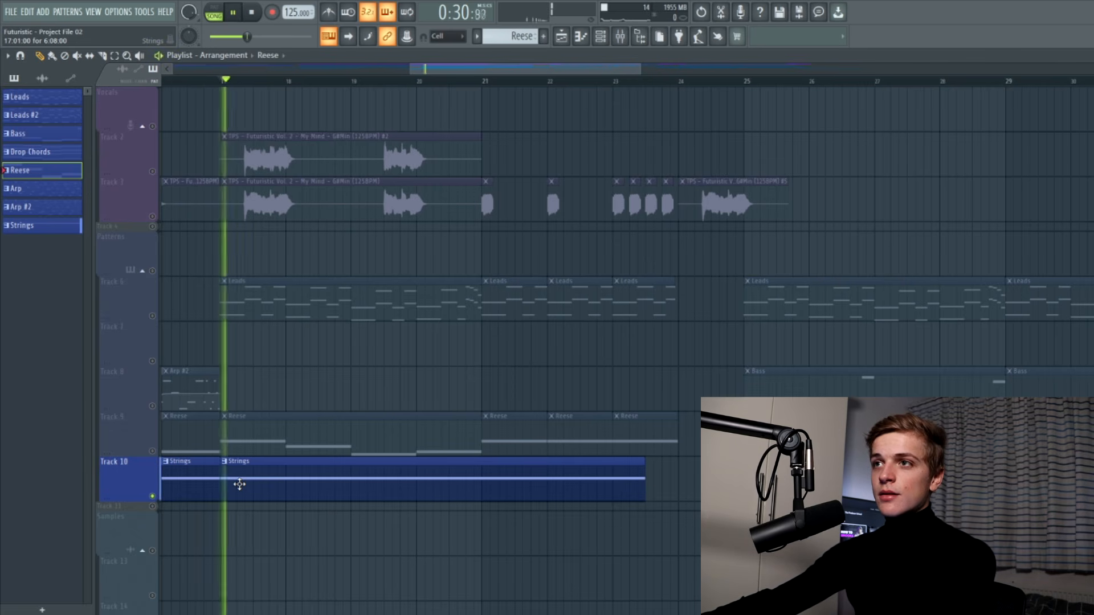
pyautogui.press('space')
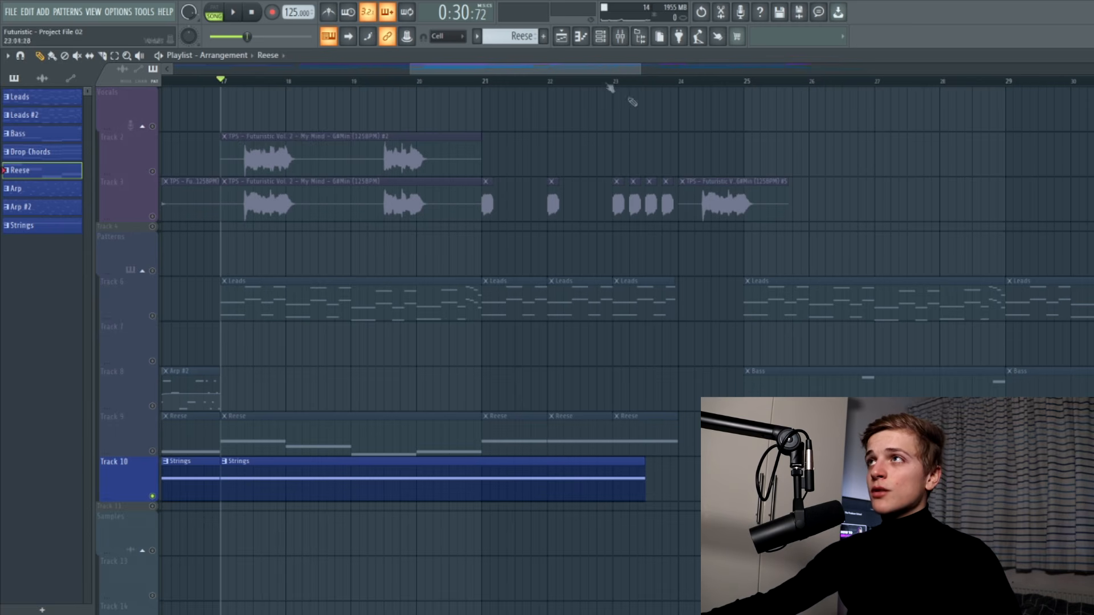
pyautogui.click(600, 36)
pyautogui.click(164, 221)
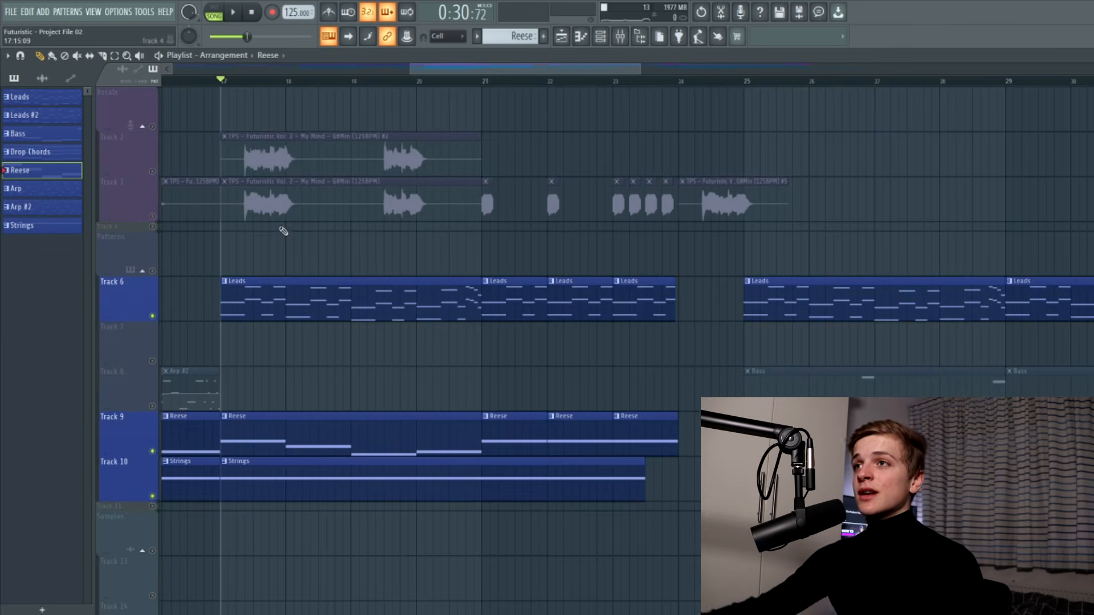
# Play the leads, reese and strings from bar 17 and inspect the second Fruity Parametric EQ 2 on the Serum mixer track
pyautogui.press('space')
pyautogui.click(620, 36)
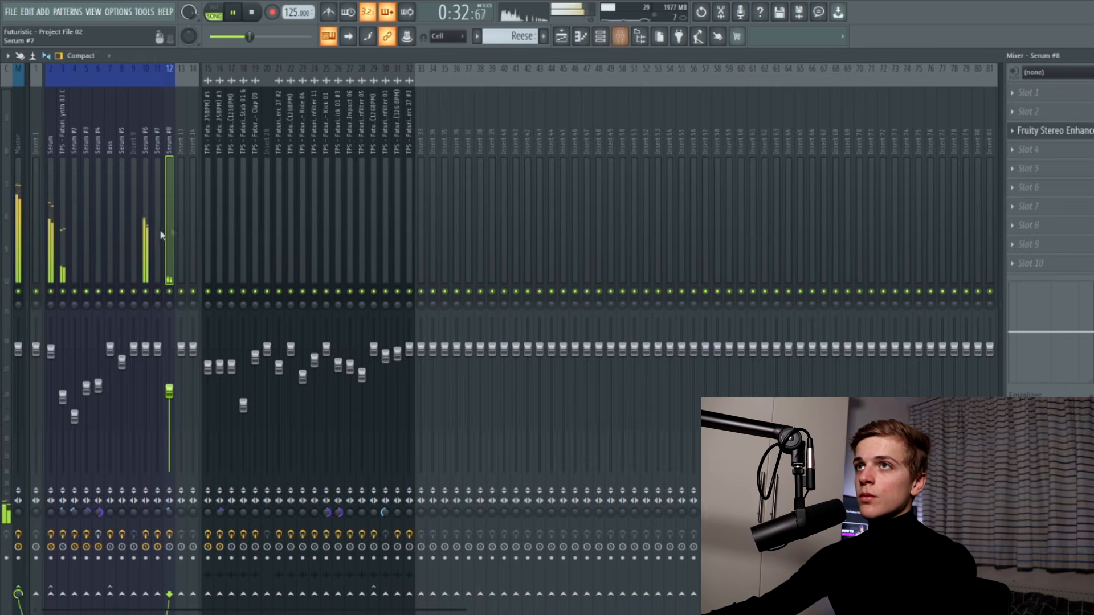
pyautogui.click(51, 240)
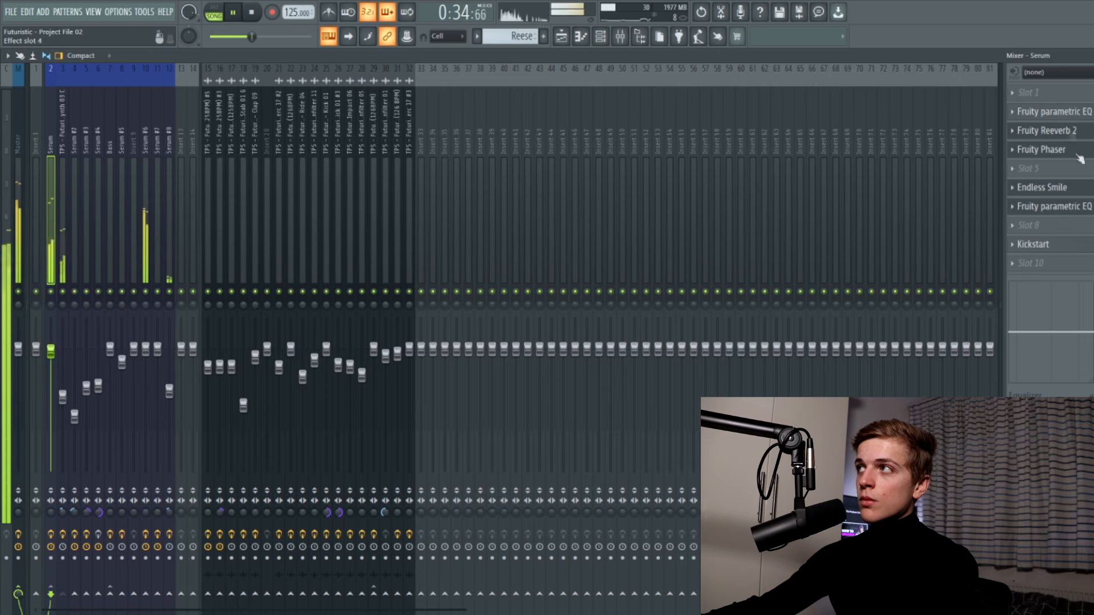
pyautogui.click(1067, 208)
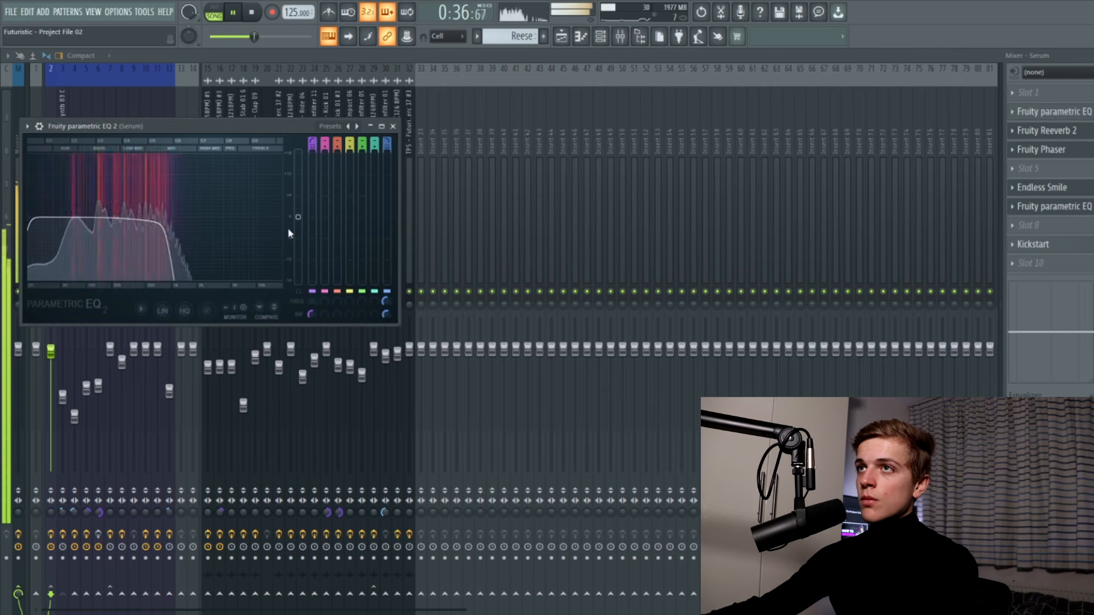
pyautogui.press('space')
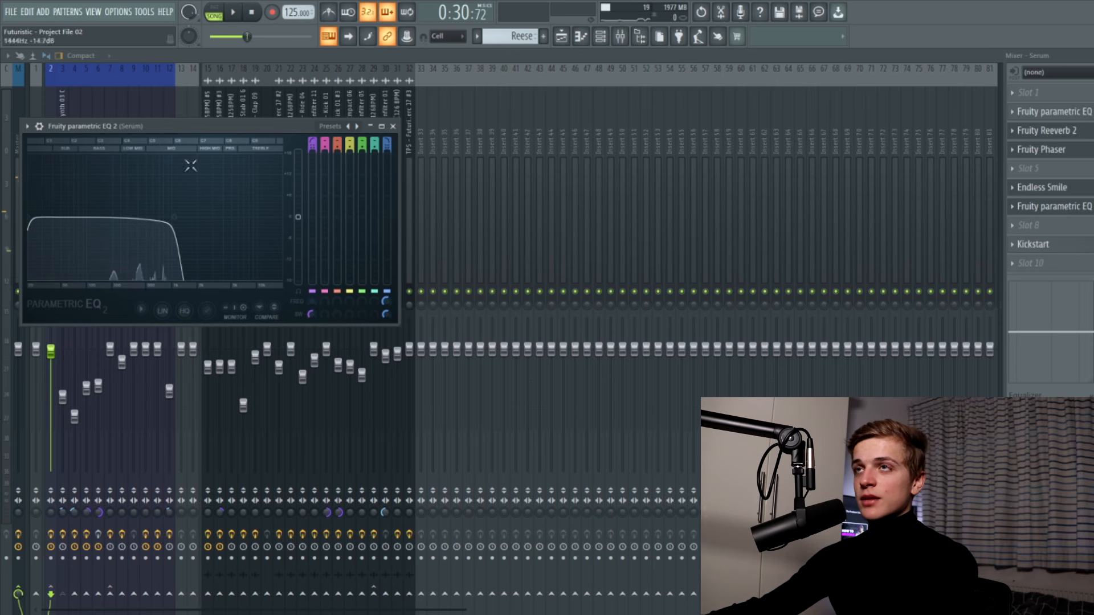
# View the Fruity Parametric EQ 2 preset list and return to the playlist arrangement
pyautogui.click(330, 126)
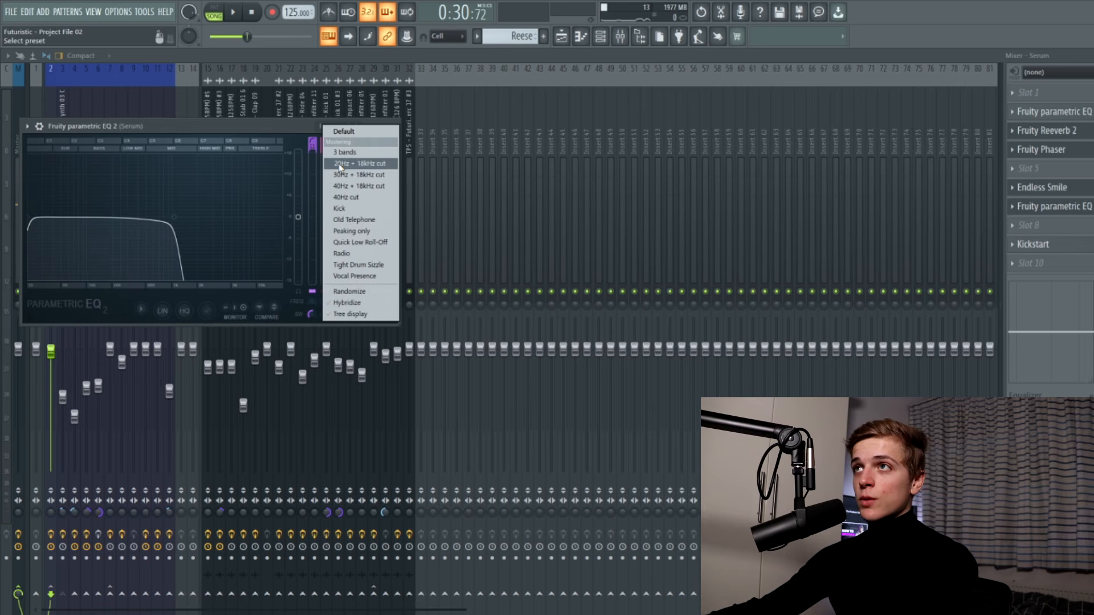
pyautogui.click(274, 126)
pyautogui.moveTo(274, 126); pyautogui.dragTo(284, 135)
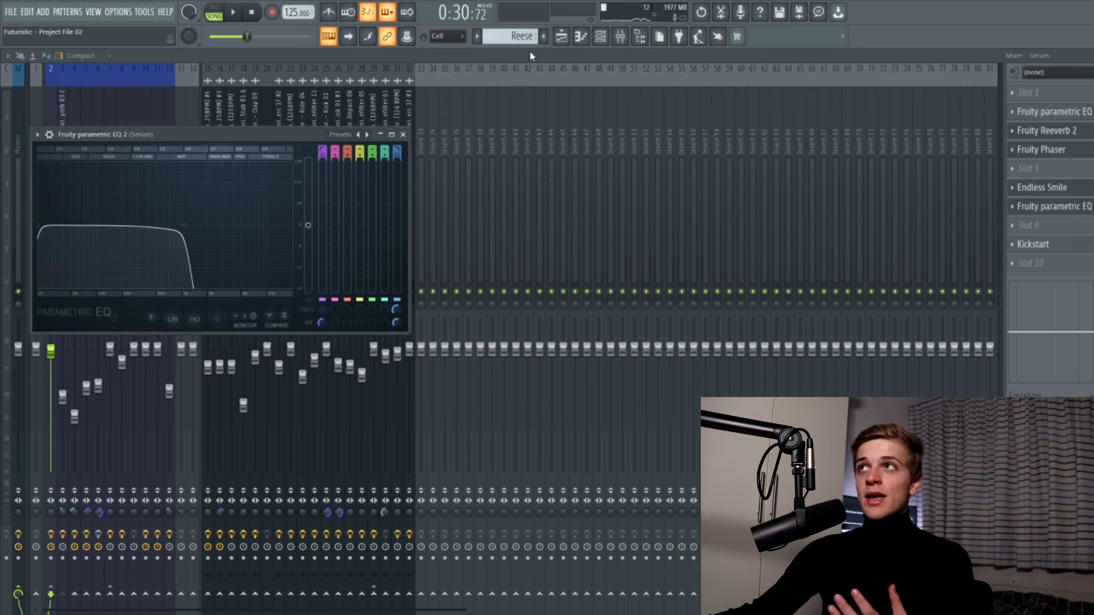
pyautogui.click(562, 36)
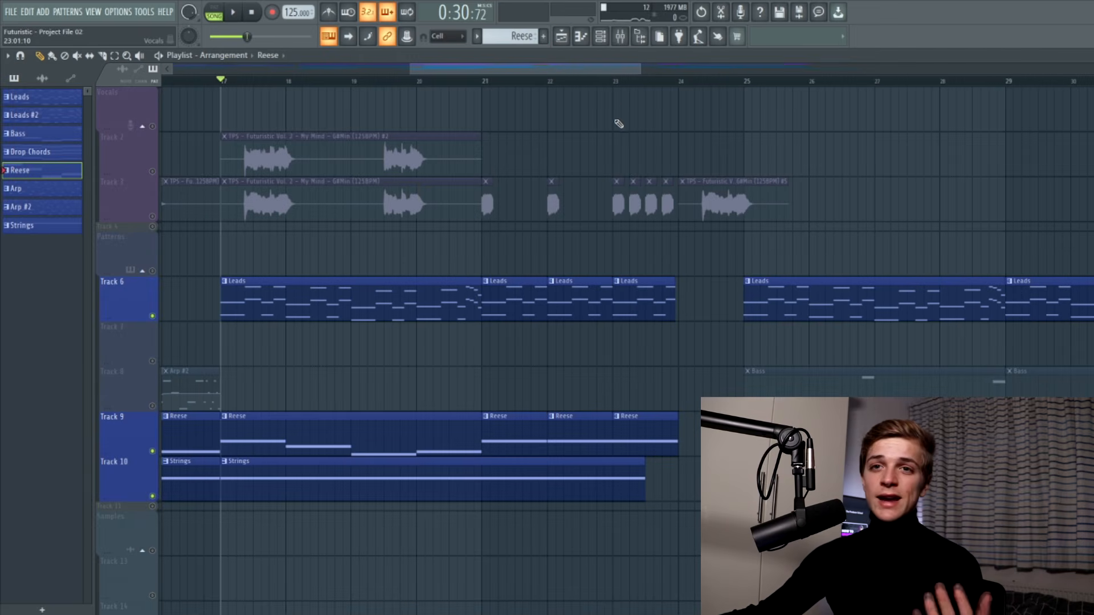
# Isolate the vocal clips on Tracks 2 and 3 and play them from bar 17
pyautogui.click(152, 172)
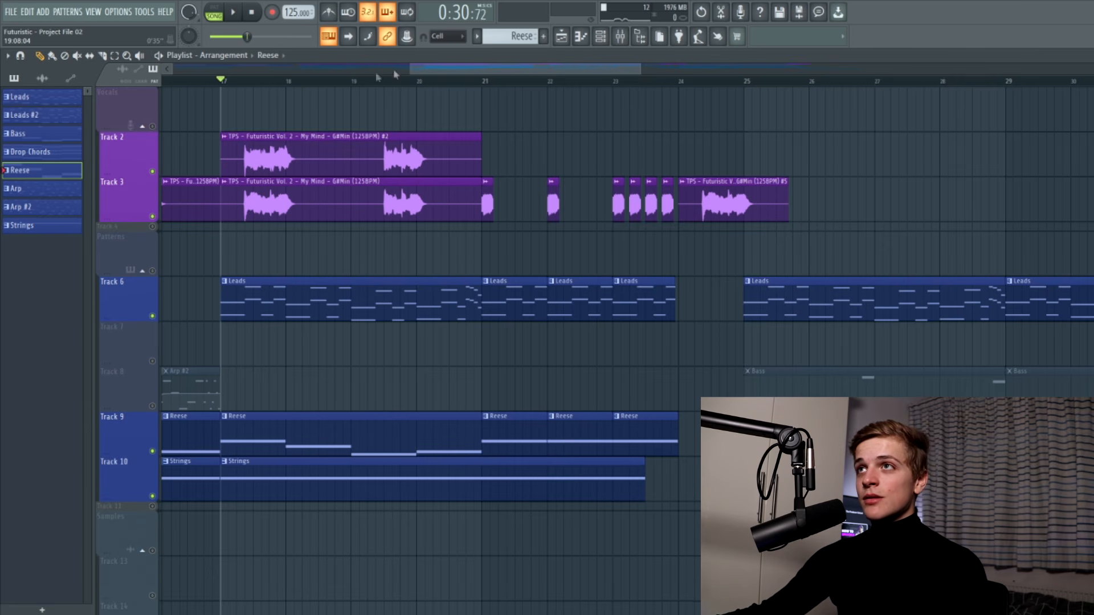
pyautogui.rightClick(145, 208)
pyautogui.click(139, 215)
pyautogui.rightClick(152, 216)
pyautogui.click(153, 171)
pyautogui.press('space')
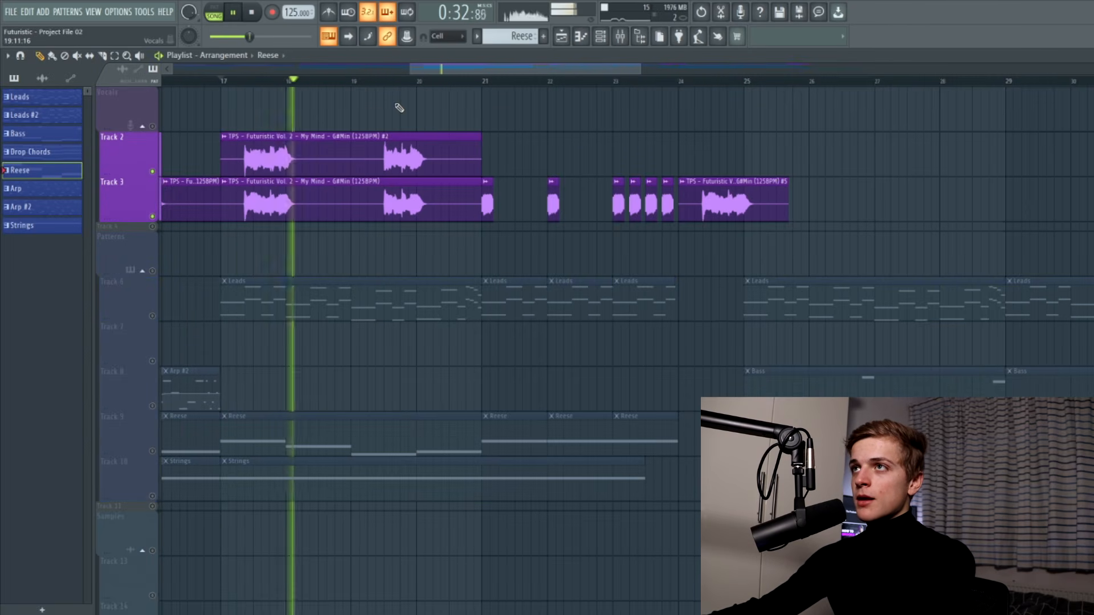
# Skip to the second vocal phrase at about mid-bar 19, stop playback and replay the vocals from just after bar 17
pyautogui.click(392, 82)
pyautogui.click(384, 80)
pyautogui.click(253, 17)
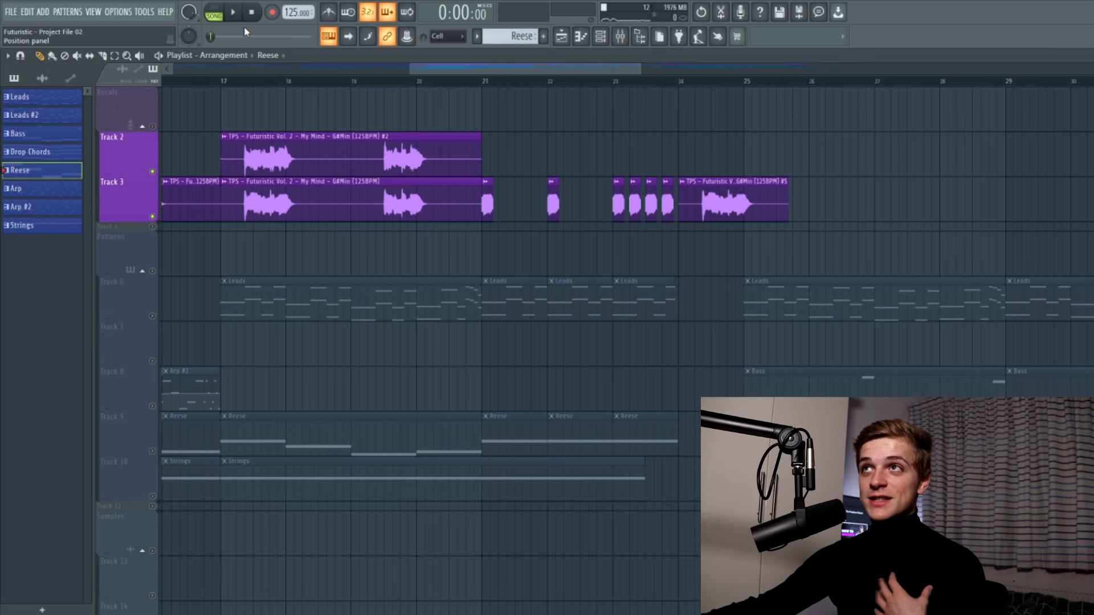
pyautogui.click(230, 86)
pyautogui.press('space')
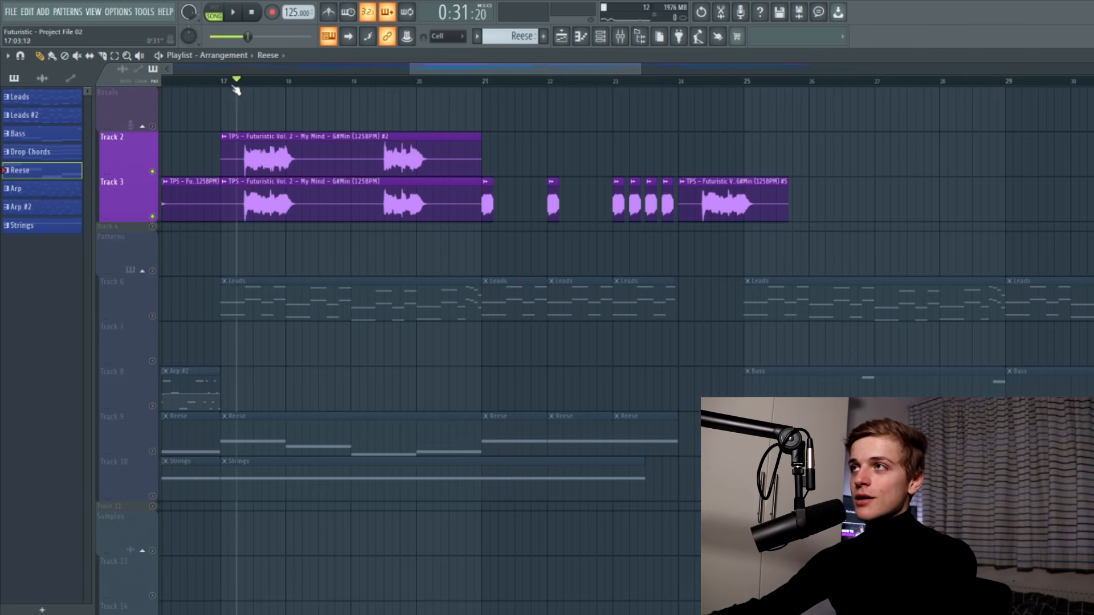
# Mark the timeline from bar 17 to 26, narrow it to bars 21 to 24, and play the chopped vocals on Track 3
pyautogui.moveTo(230, 87); pyautogui.dragTo(816, 86)
pyautogui.click(468, 84)
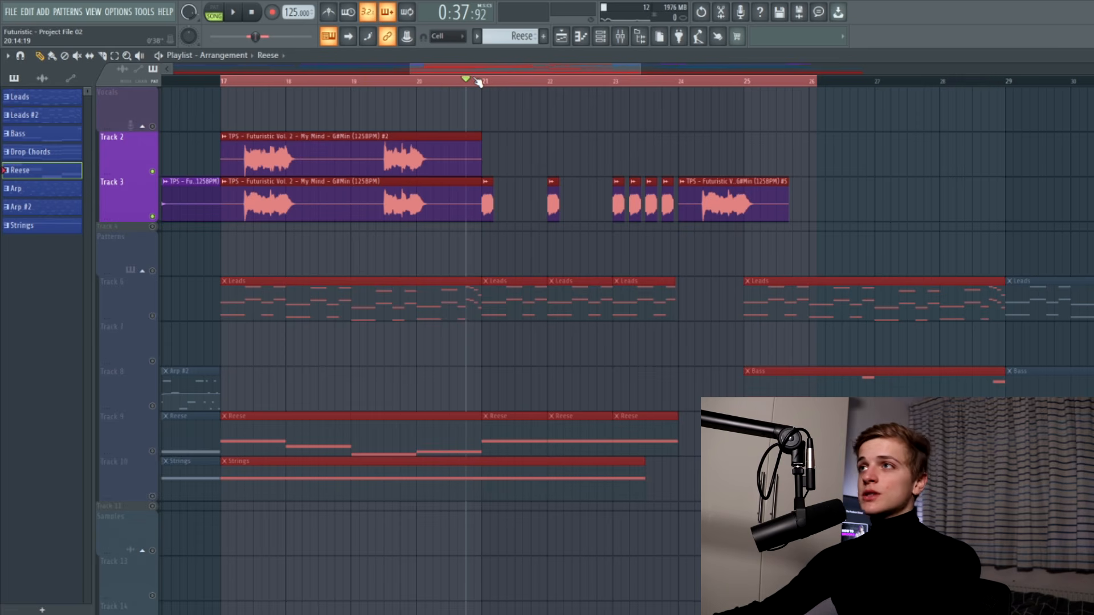
pyautogui.moveTo(478, 83); pyautogui.dragTo(484, 86)
pyautogui.press('space')
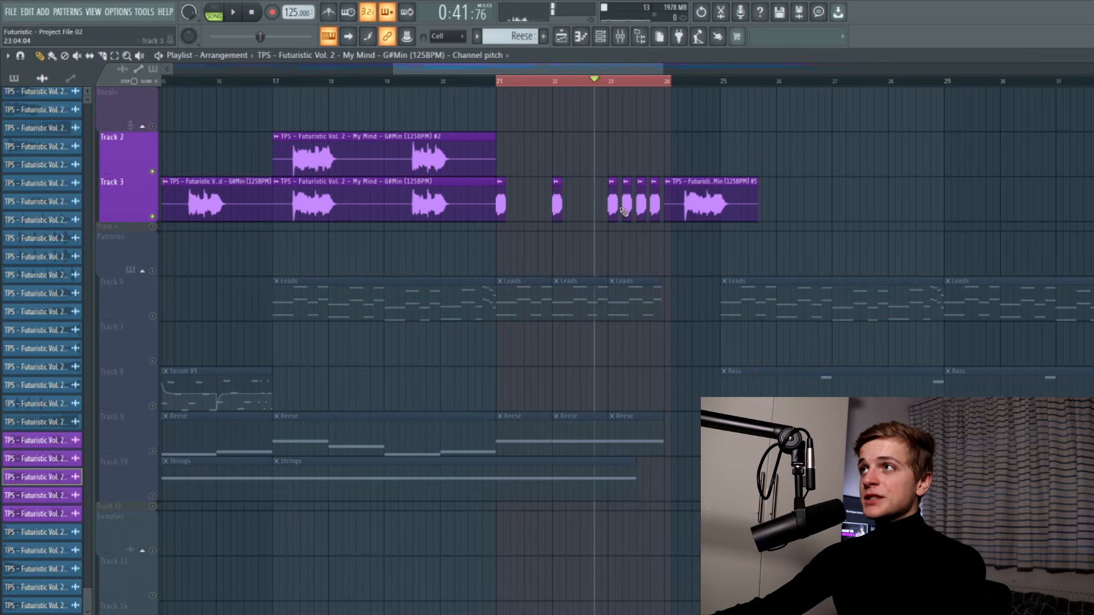
# Open the sample settings of the My Mind vocal clip on Track 3 and set its pitch knob range to 6 semitones
pyautogui.doubleClick(387, 199)
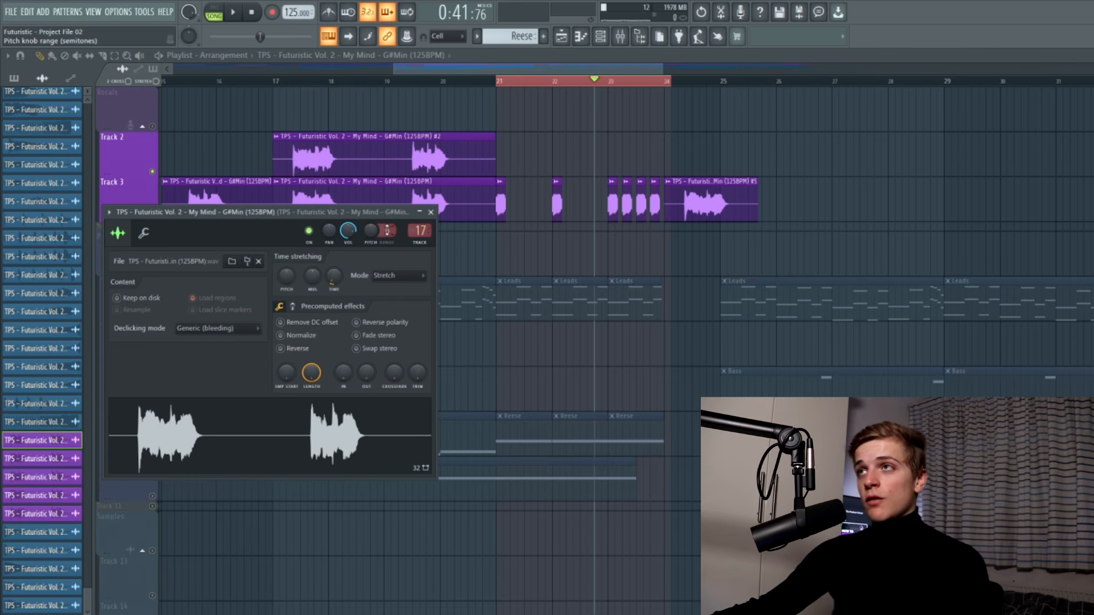
pyautogui.moveTo(387, 230); pyautogui.dragTo(391, 224)
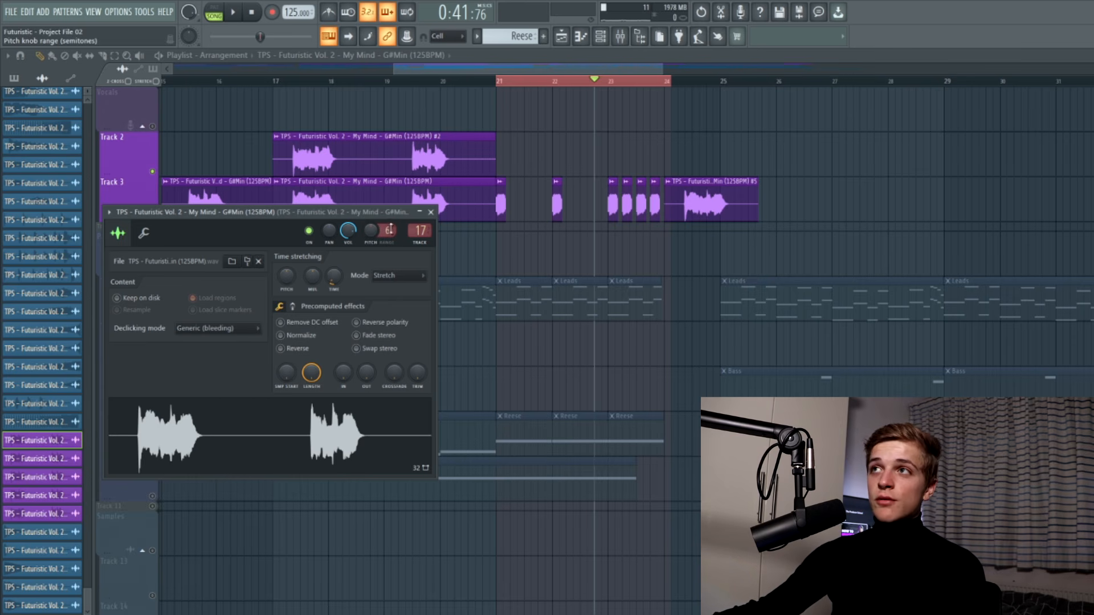
# Close the vocal sample settings and replay the chopped vocals on Track 3 from late in bar 22
pyautogui.click(431, 213)
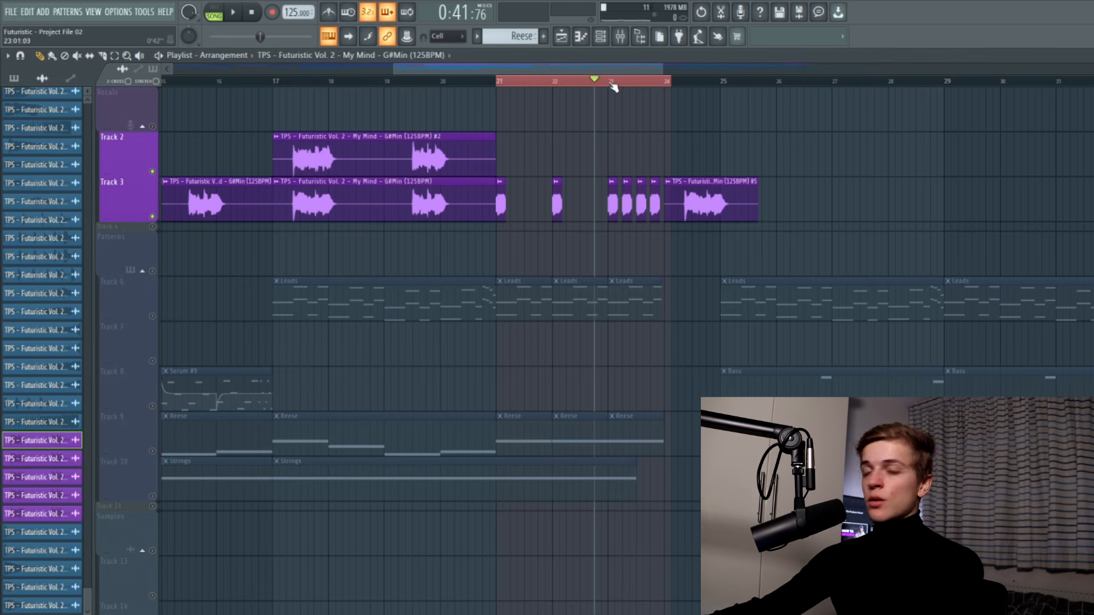
pyautogui.press('space')
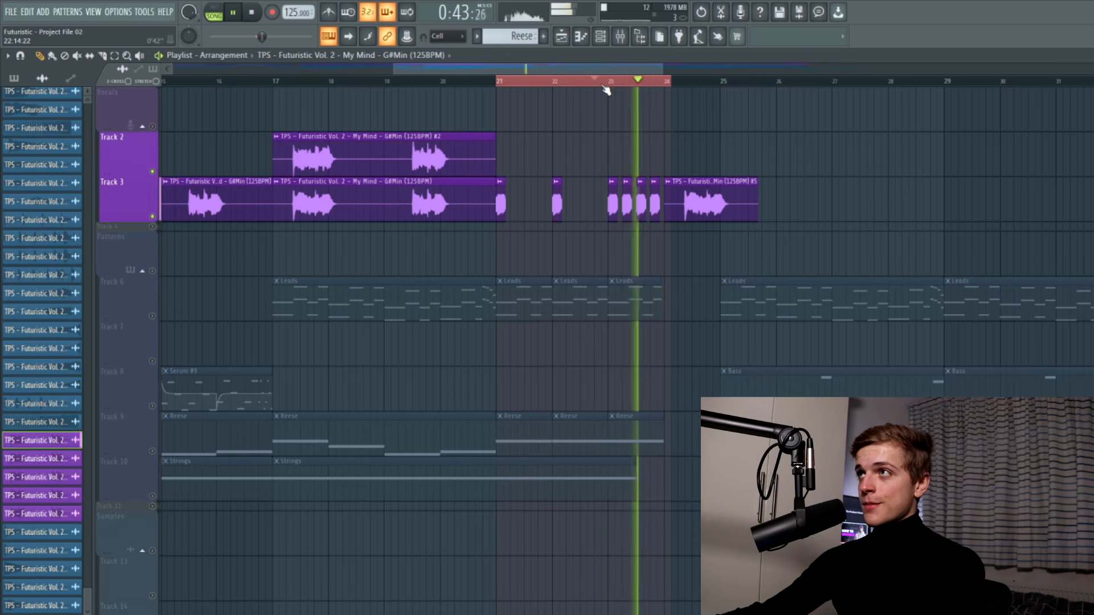
pyautogui.press('space')
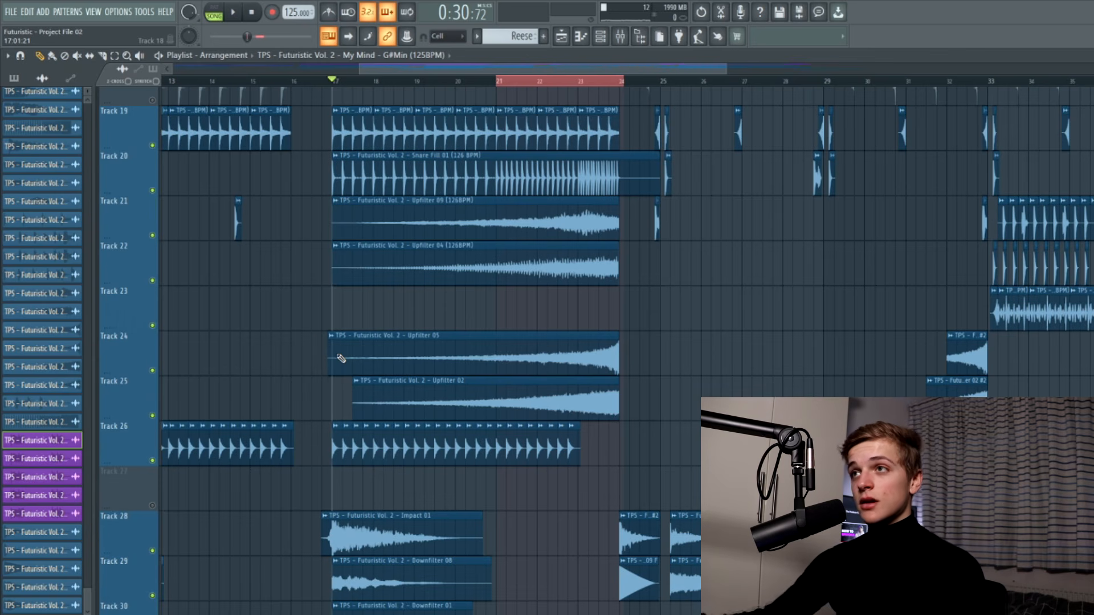
# Examine the build-up clips starting around bar 17 on Tracks 19 to 26, including the clap loops, snare fill and upfilters
pyautogui.scroll(5, 380, 452)
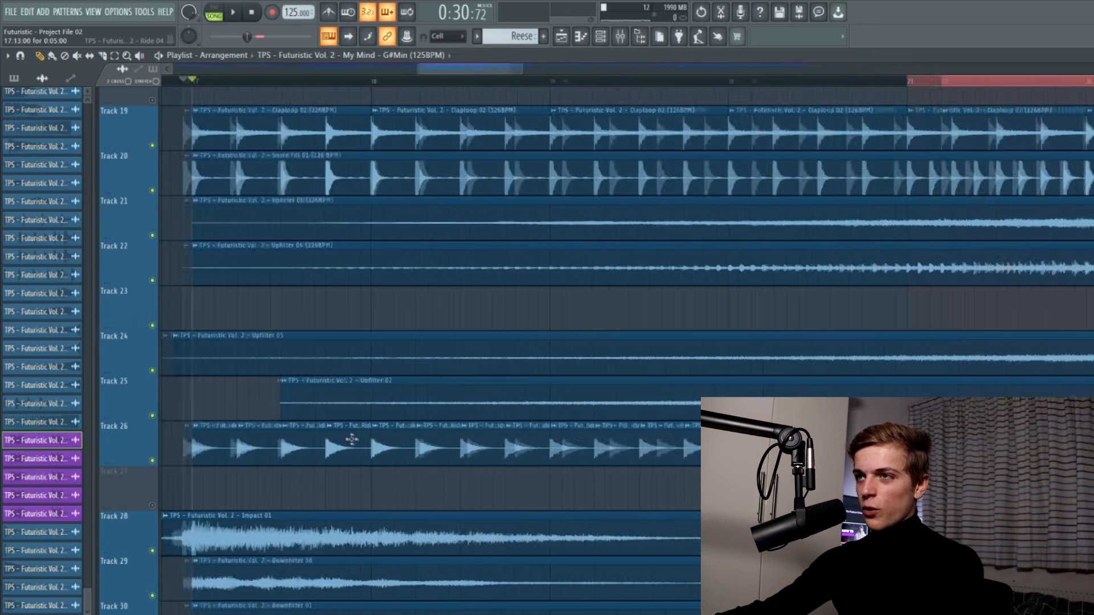
pyautogui.scroll(-5, 351, 439)
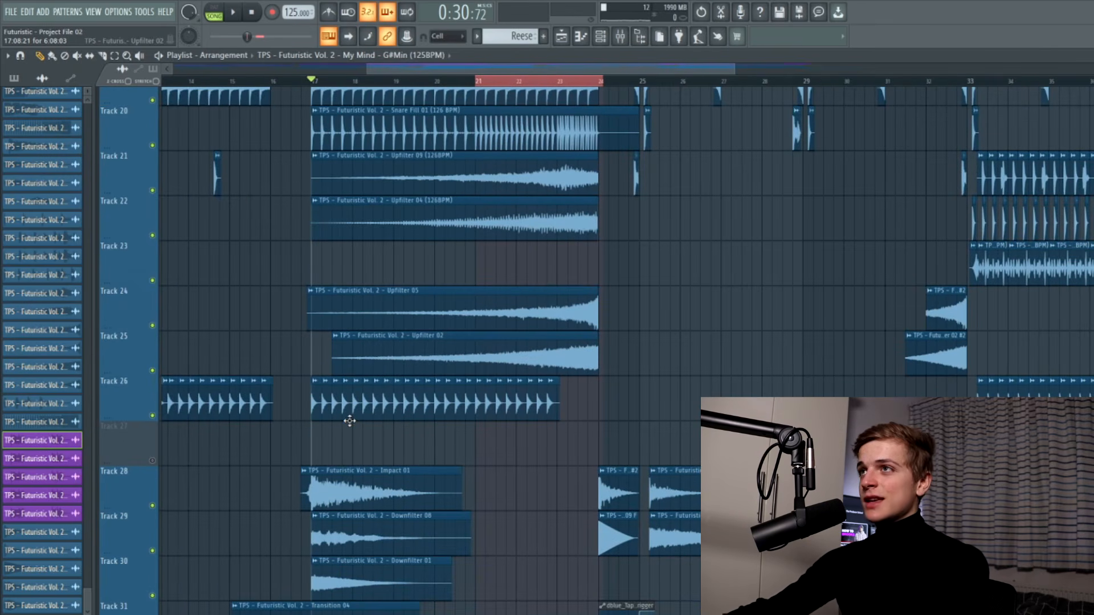
pyautogui.scroll(1, 366, 394)
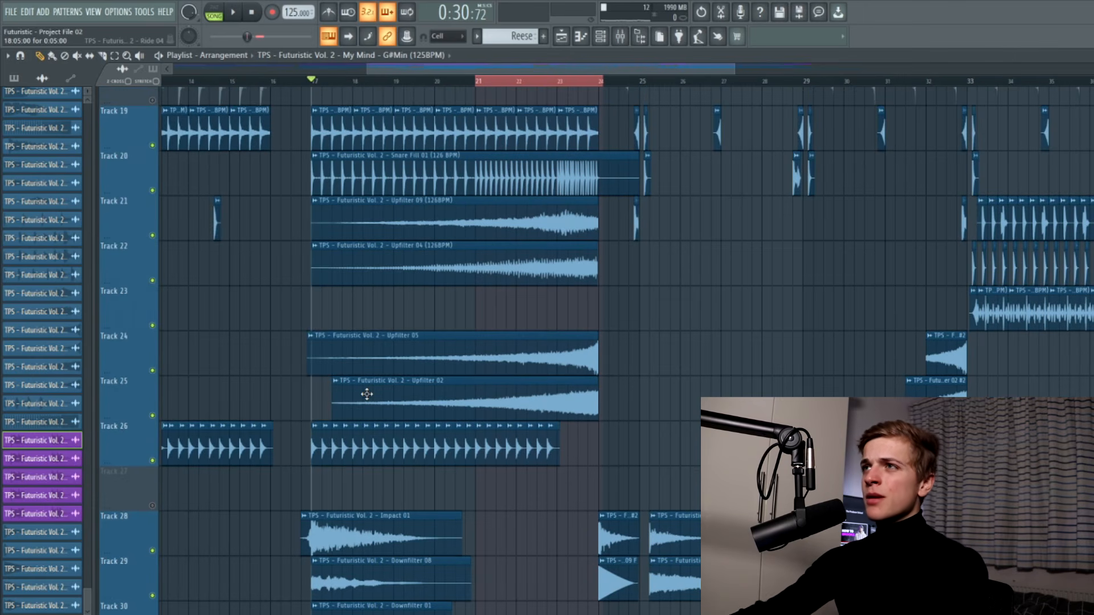
pyautogui.moveTo(304, 179); pyautogui.dragTo(377, 179)
pyautogui.click(291, 181)
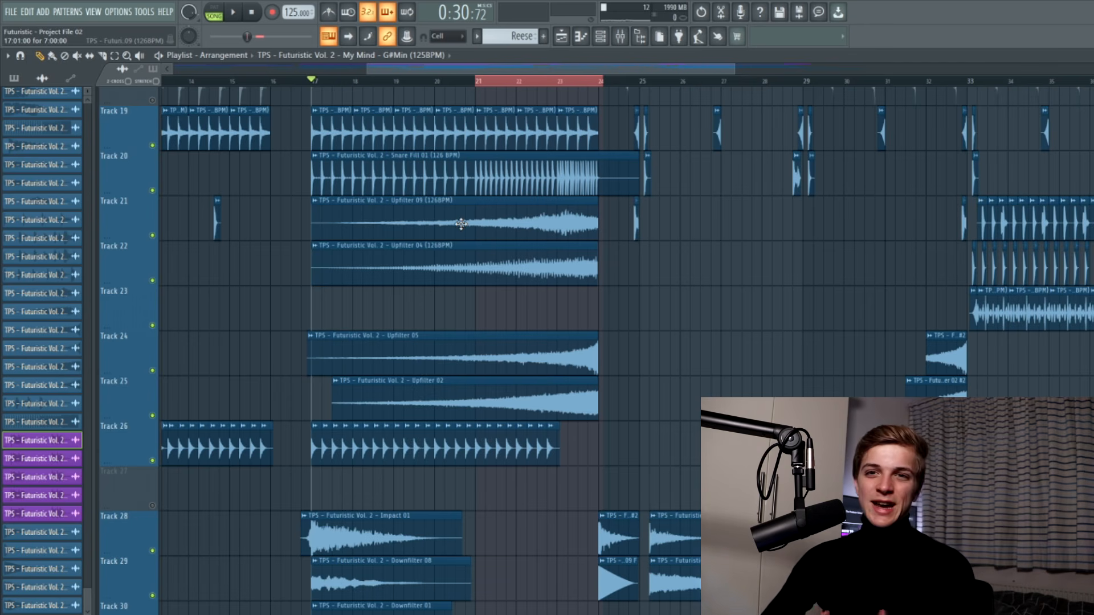
# Play the build-up layers together with the Track 15 kicks from the middle of bar 22, and stop playback
pyautogui.scroll(7, 461, 224)
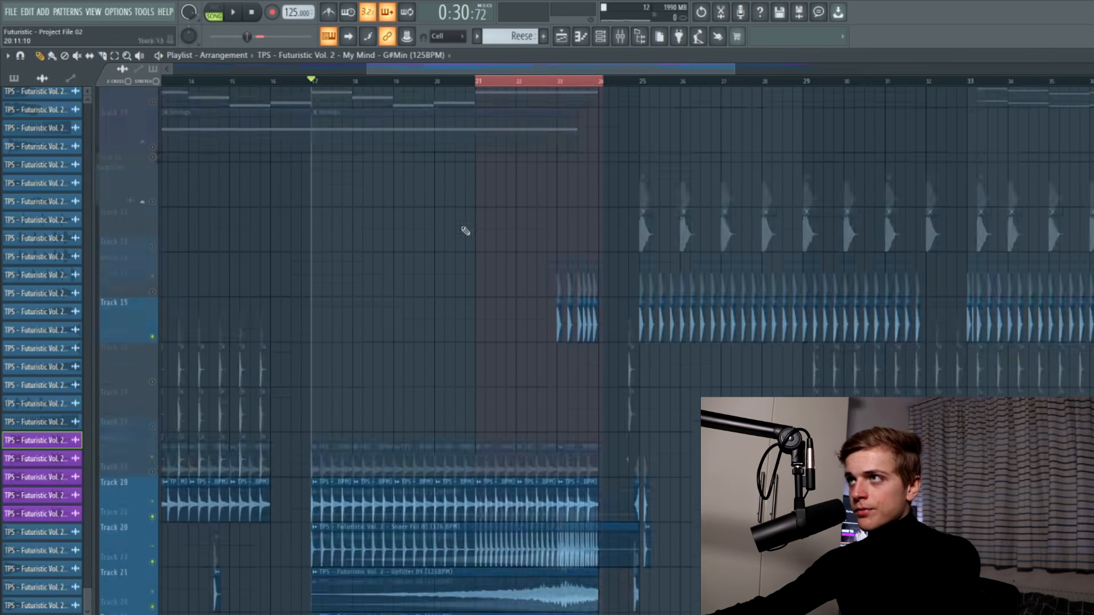
pyautogui.press('space')
pyautogui.click(522, 84)
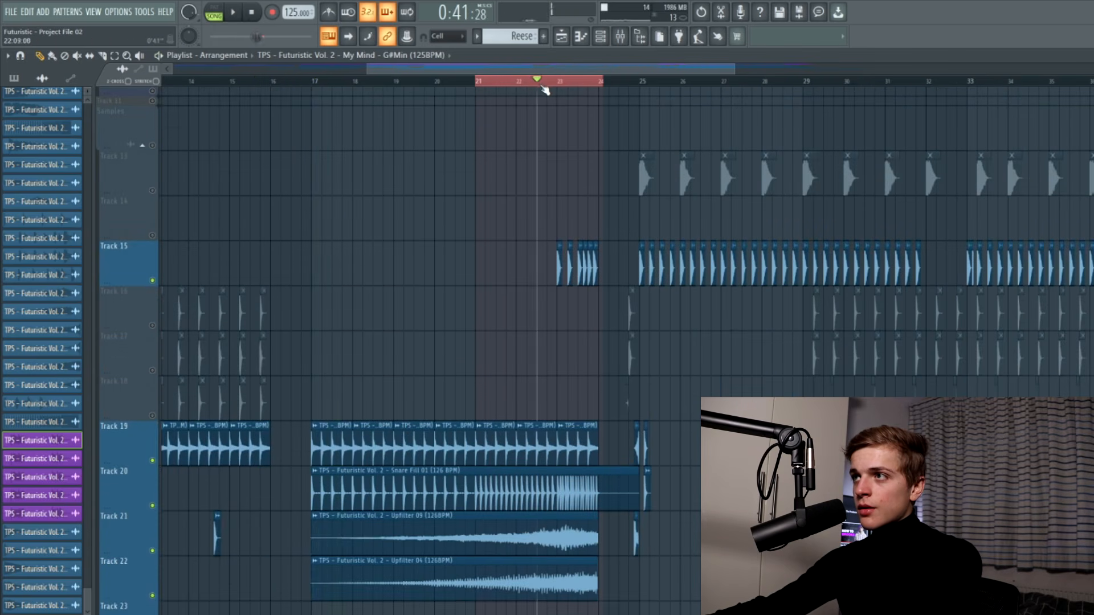
pyautogui.scroll(-2, 569, 135)
pyautogui.scroll(3, 661, 243)
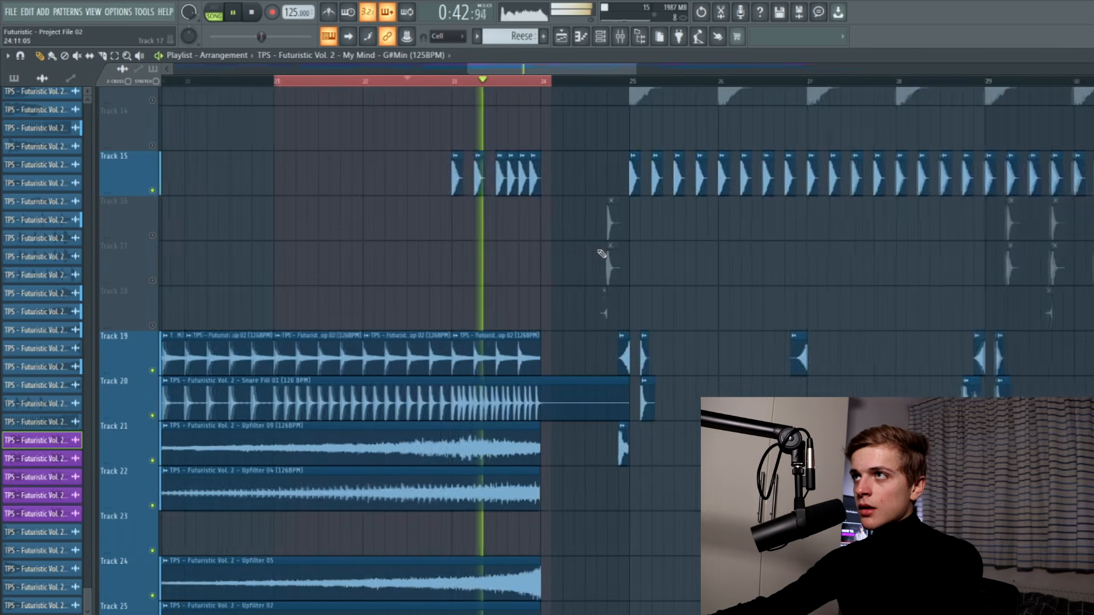
pyautogui.scroll(2, 570, 253)
pyautogui.scroll(2, 550, 253)
pyautogui.press('space')
# Place the playhead at bar 23 and play the chopped kick pattern on Track 15
pyautogui.click(403, 81)
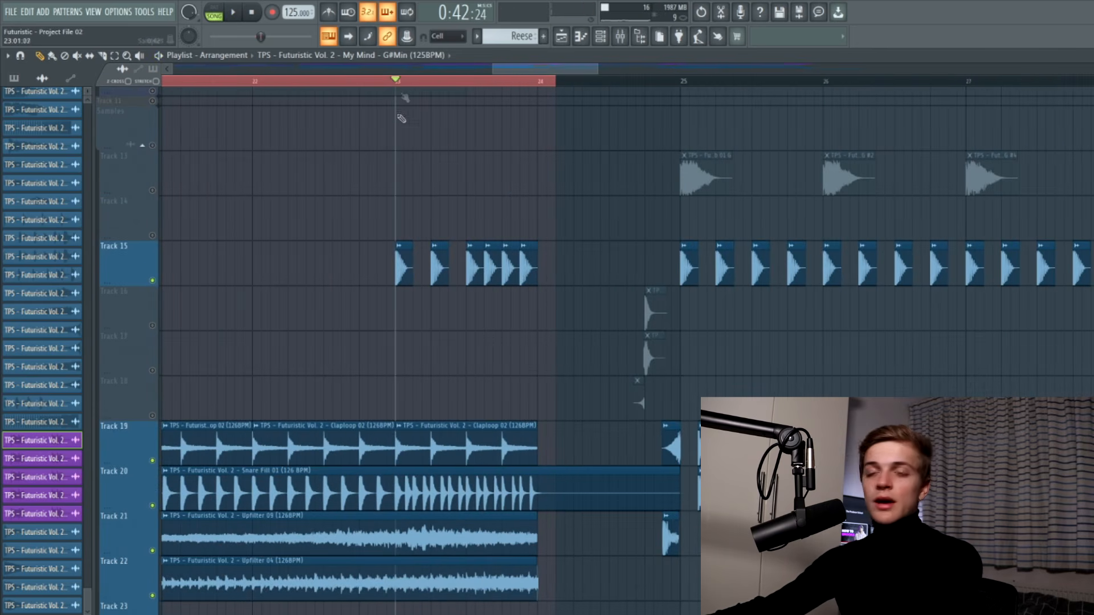
pyautogui.scroll(4, 422, 228)
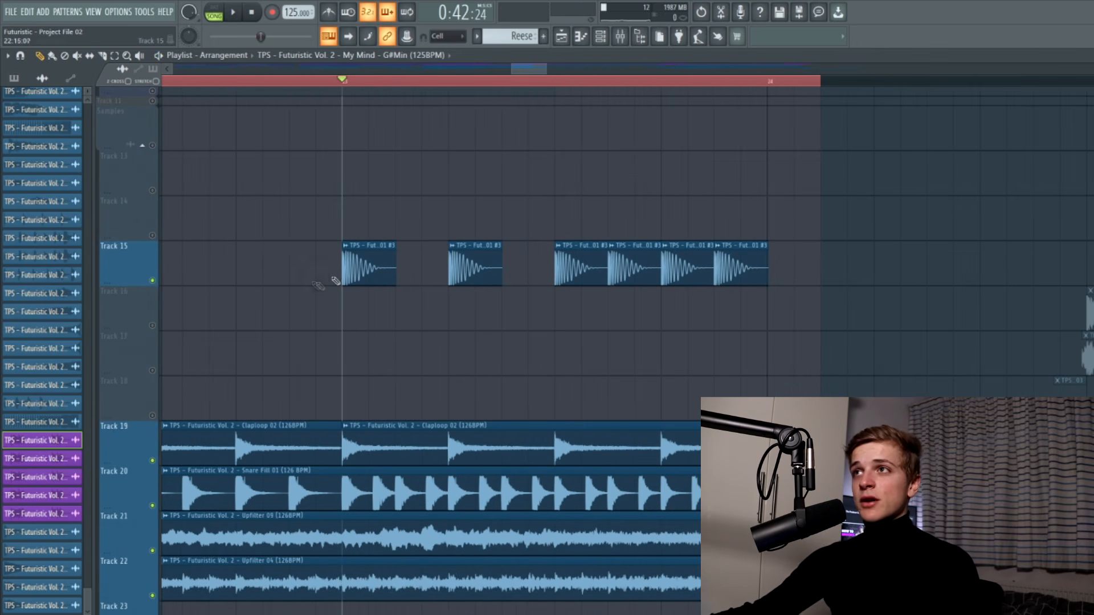
pyautogui.press('space')
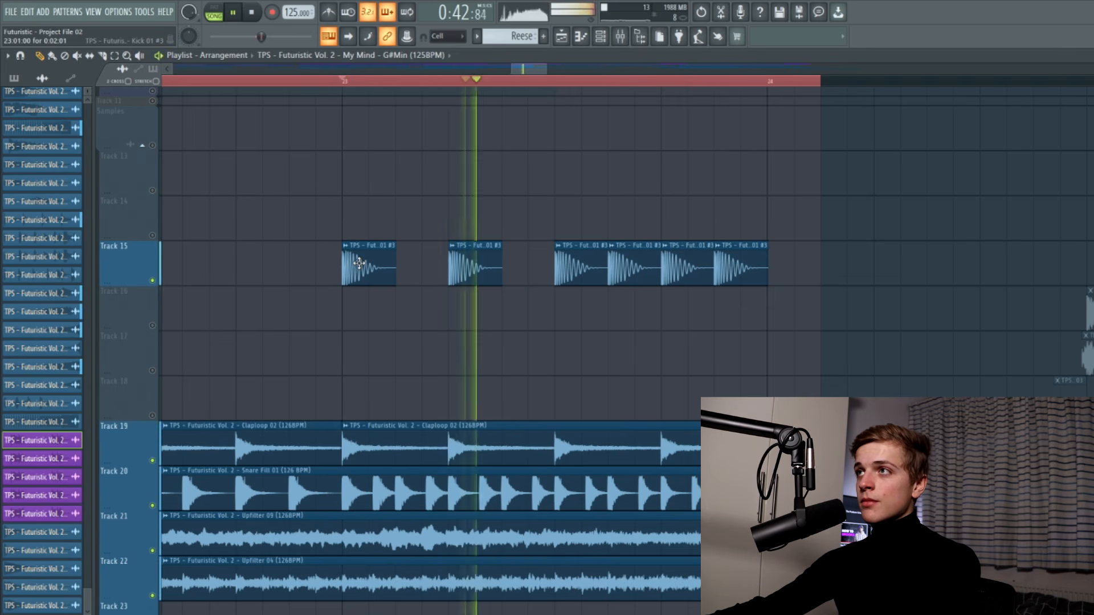
pyautogui.press('space')
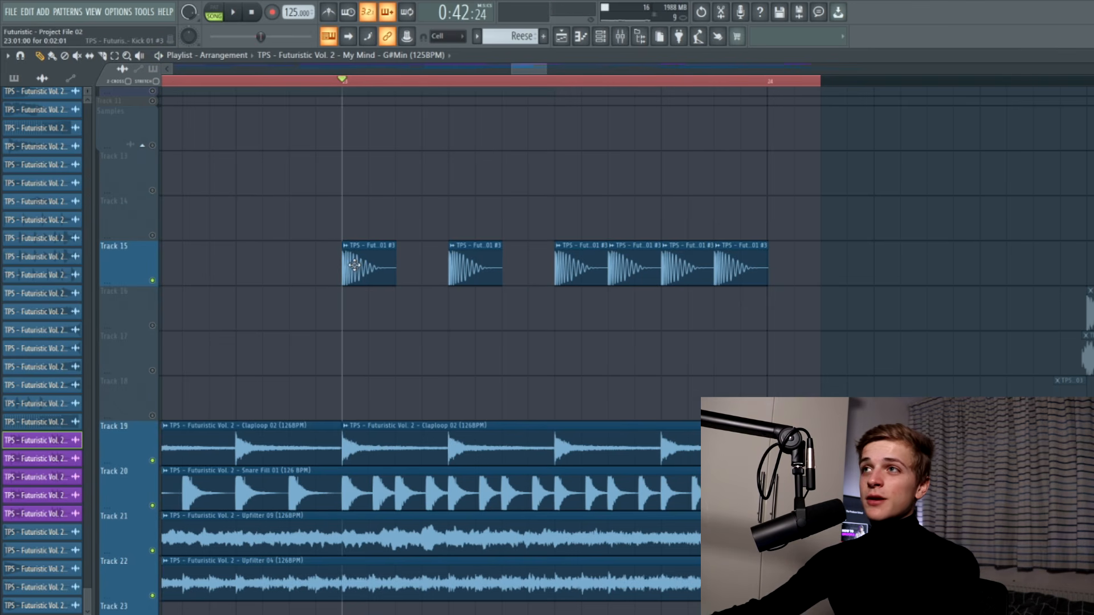
# Isolate the arp, reese and strings on Tracks 8 to 10 in the intro
pyautogui.scroll(-10, 355, 265)
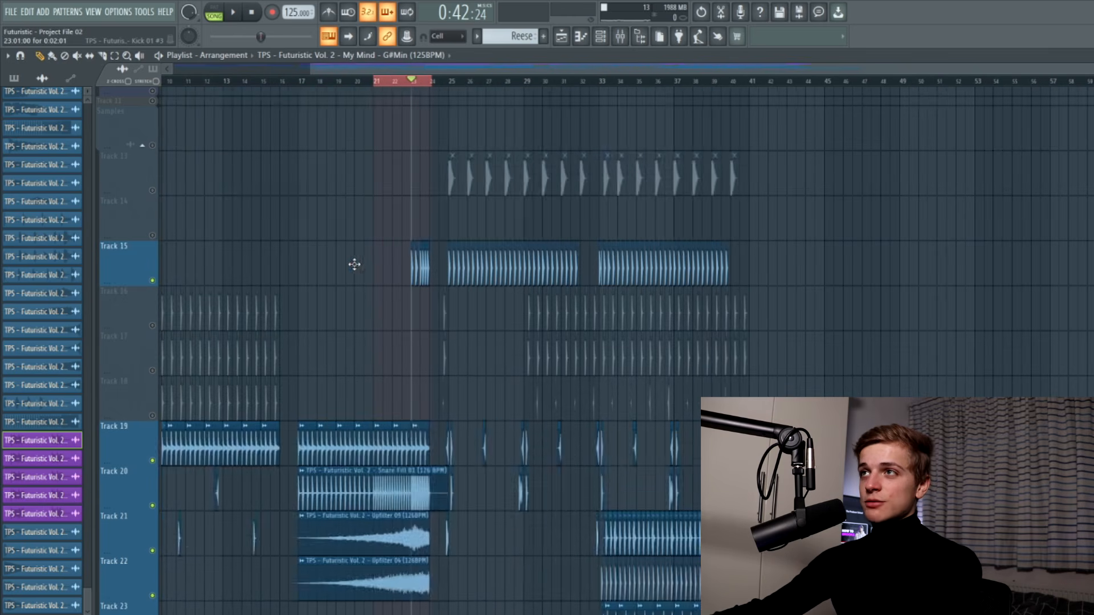
pyautogui.scroll(4, 354, 265)
pyautogui.moveTo(160, 358); pyautogui.dragTo(156, 312)
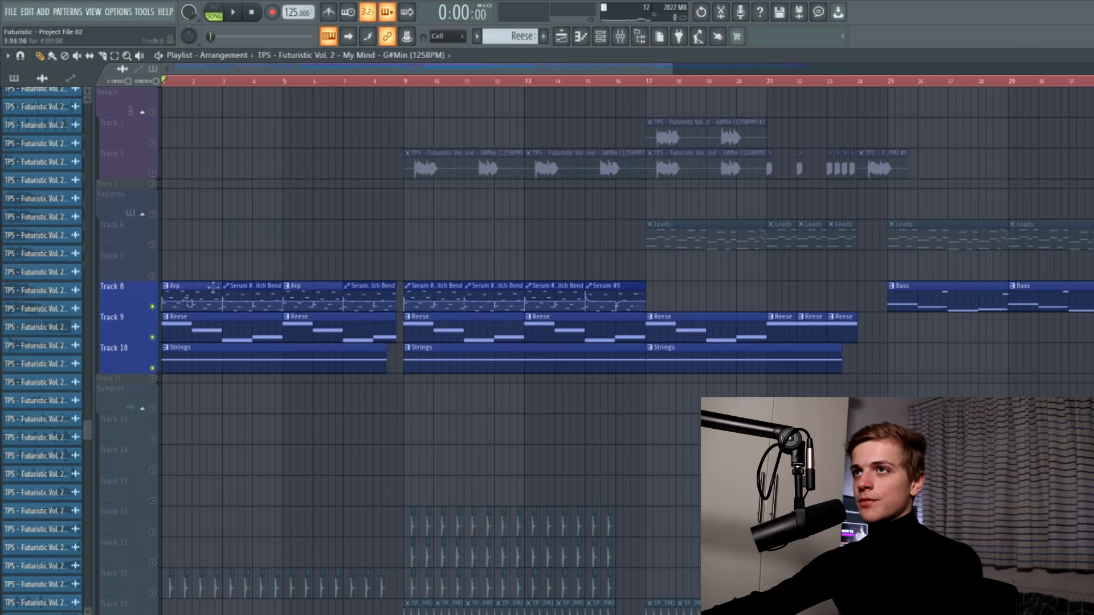
# Open the first Arp pattern on Track 8 in the piano roll and play its notes
pyautogui.doubleClick(212, 287)
pyautogui.click(358, 212)
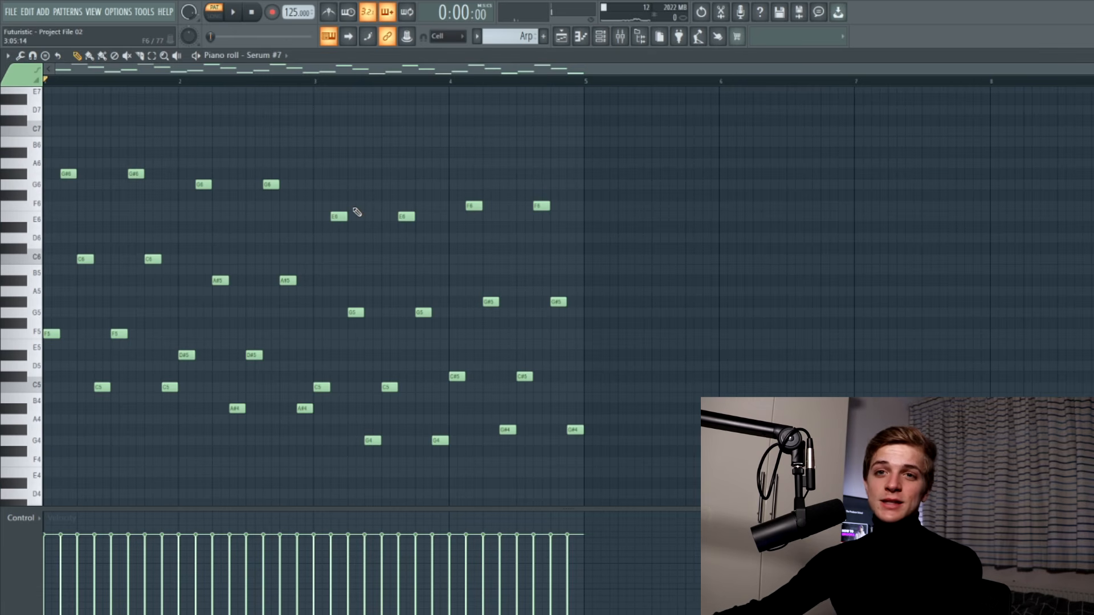
pyautogui.press('space')
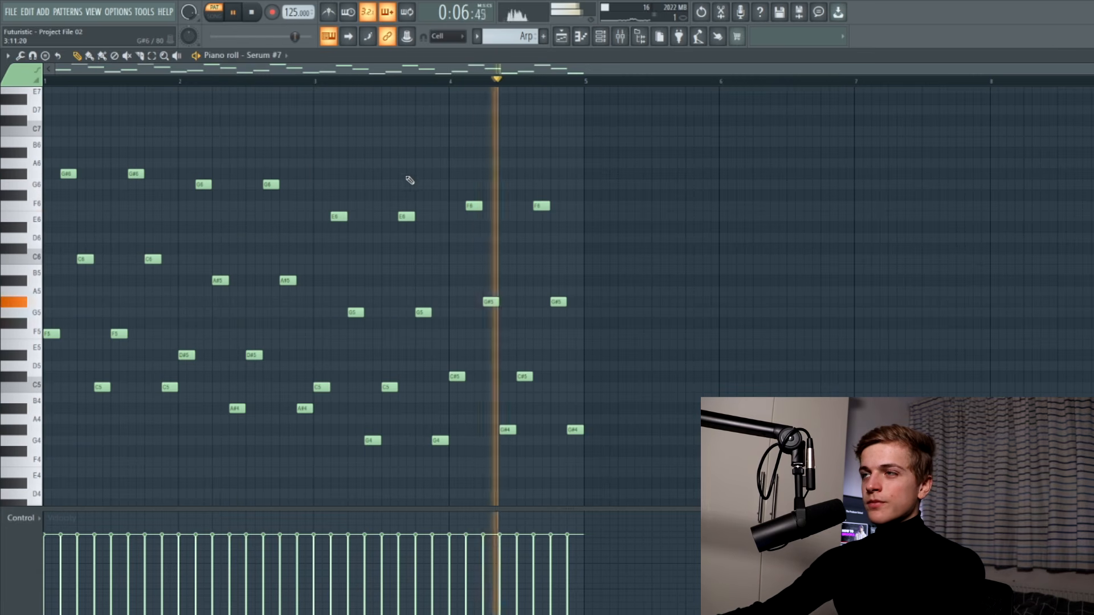
pyautogui.press('space')
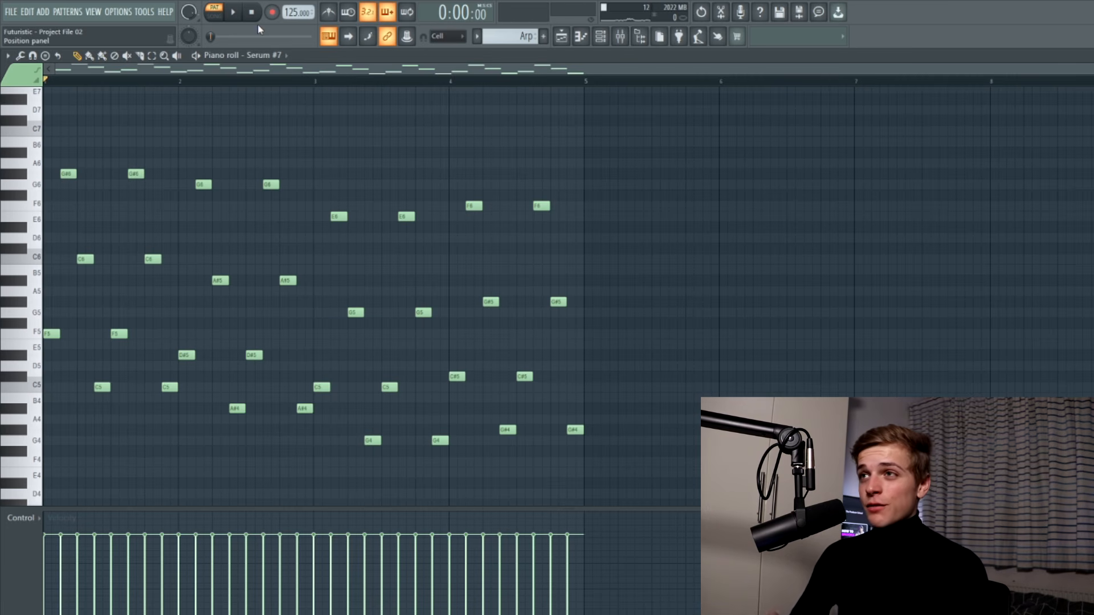
# Return to the playlist and highlight the arp, reese and strings clips in bars 1 to 8, clearing the selection at the end
pyautogui.click(570, 36)
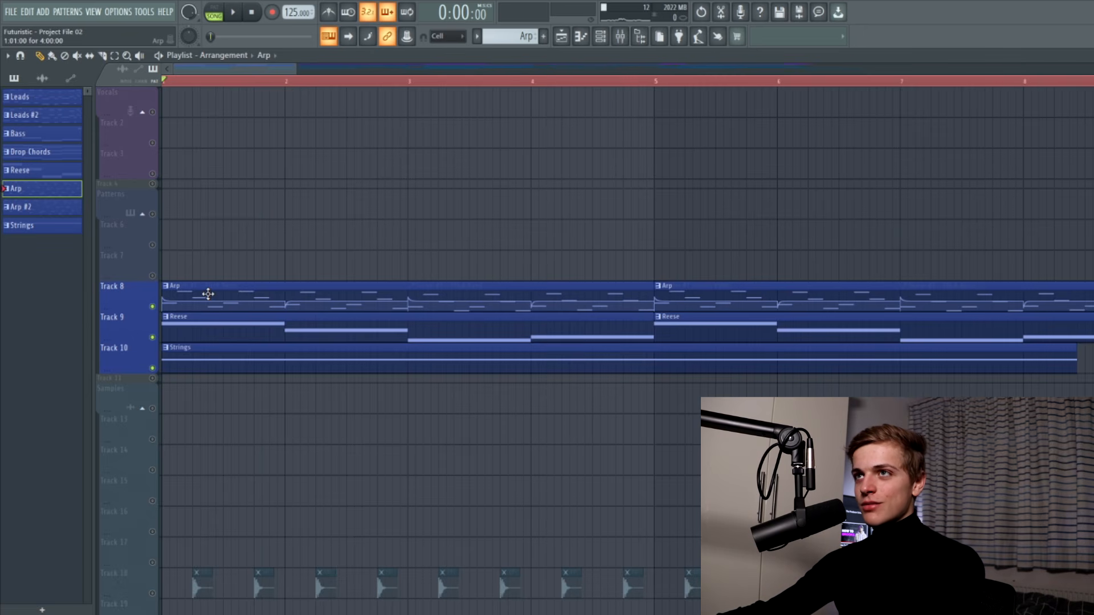
pyautogui.moveTo(209, 289)
pyautogui.mouseDown()
pyautogui.moveTo(206, 258)
pyautogui.moveTo(198, 290)
pyautogui.mouseUp()
pyautogui.scroll(2, 198, 291)
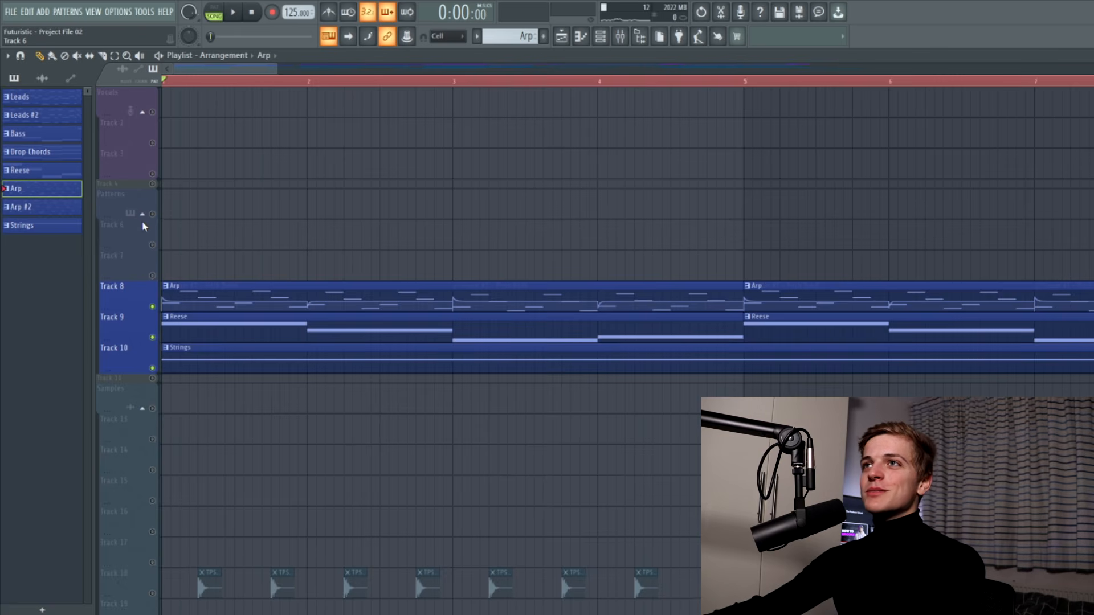
pyautogui.scroll(-4, 195, 144)
pyautogui.moveTo(507, 358); pyautogui.dragTo(176, 288)
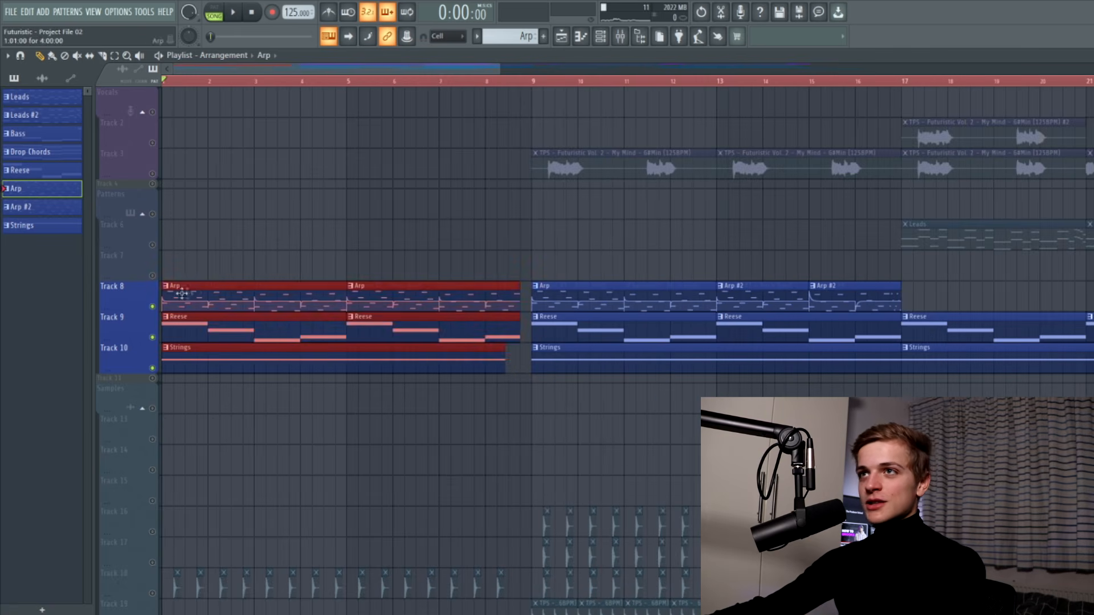
pyautogui.scroll(4, 171, 288)
pyautogui.hotkey('ctrl', 'd')
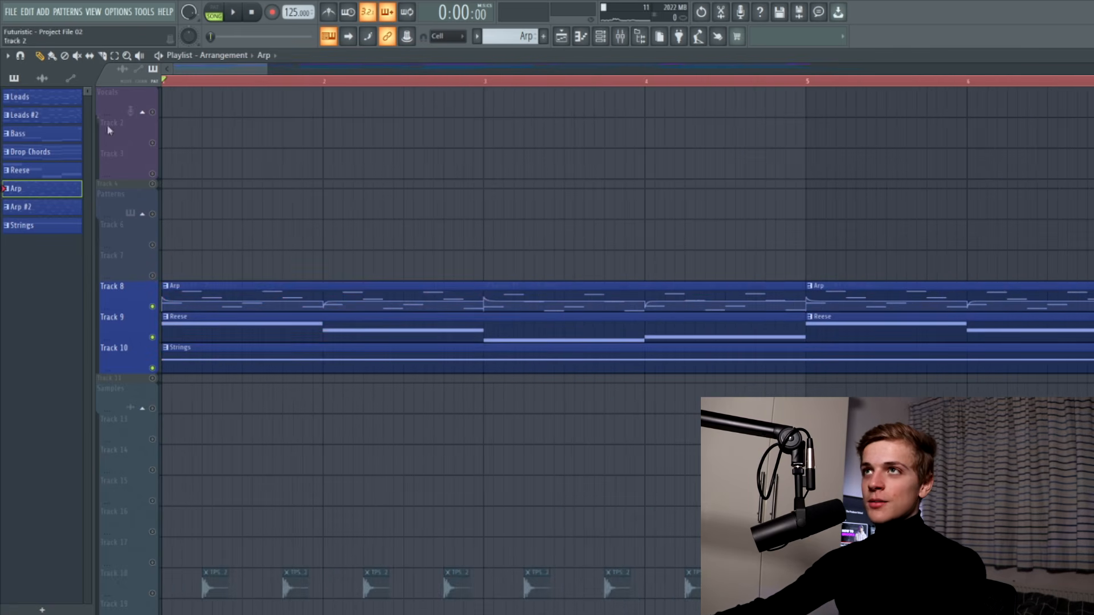
# Play the arp, reese and strings layers together from bar 1
pyautogui.press('space')
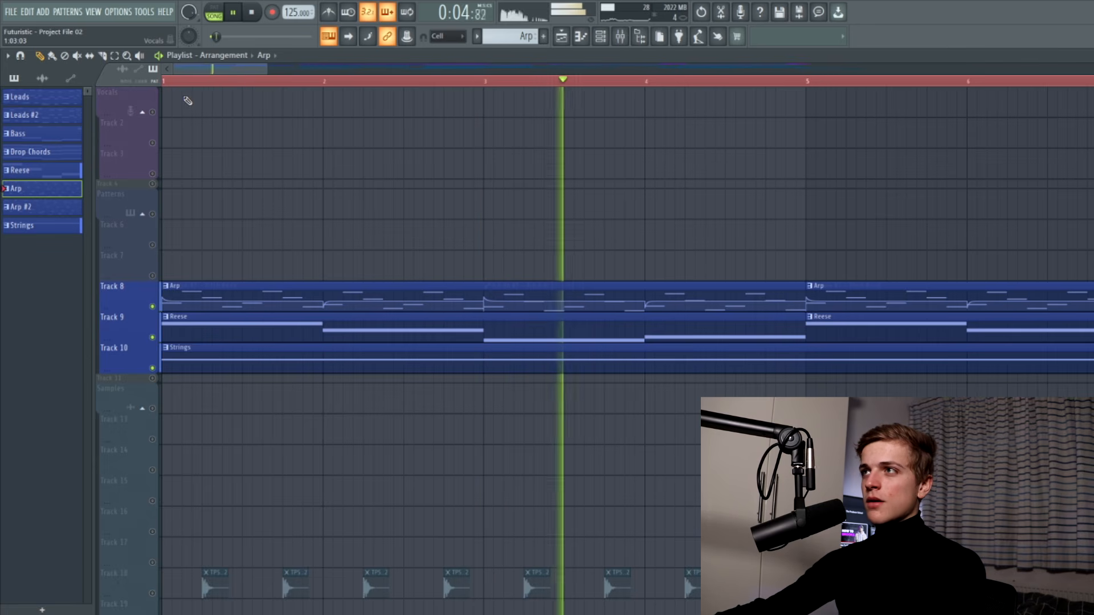
pyautogui.press('space')
pyautogui.scroll(-2, 252, 103)
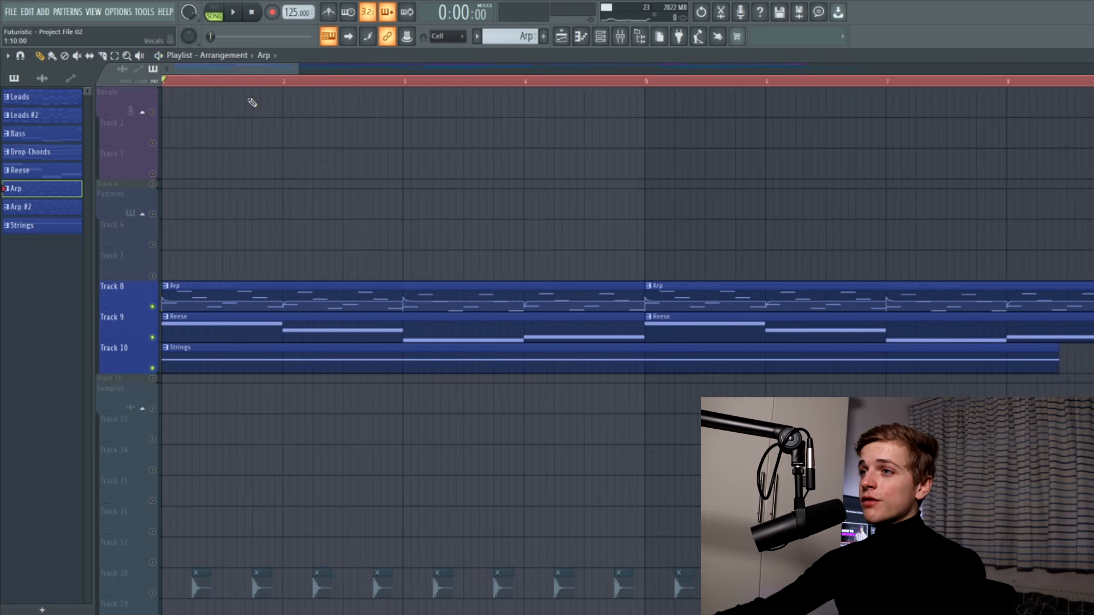
# Unmute the percussion samples on Track 18 and play them with the intro layers from bar 1
pyautogui.scroll(-3, 196, 171)
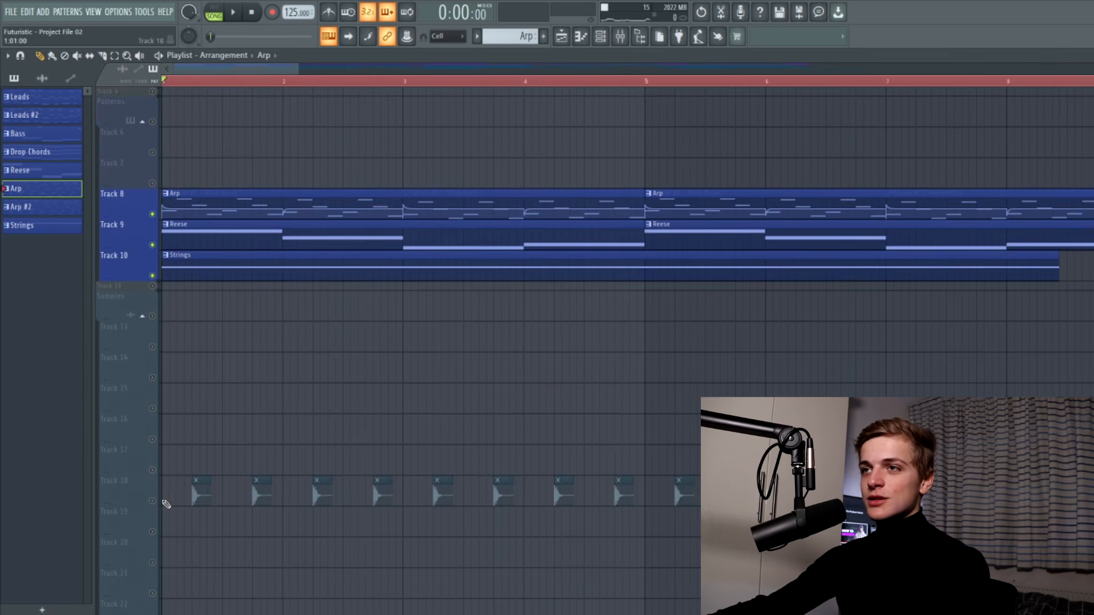
pyautogui.scroll(-1, 161, 502)
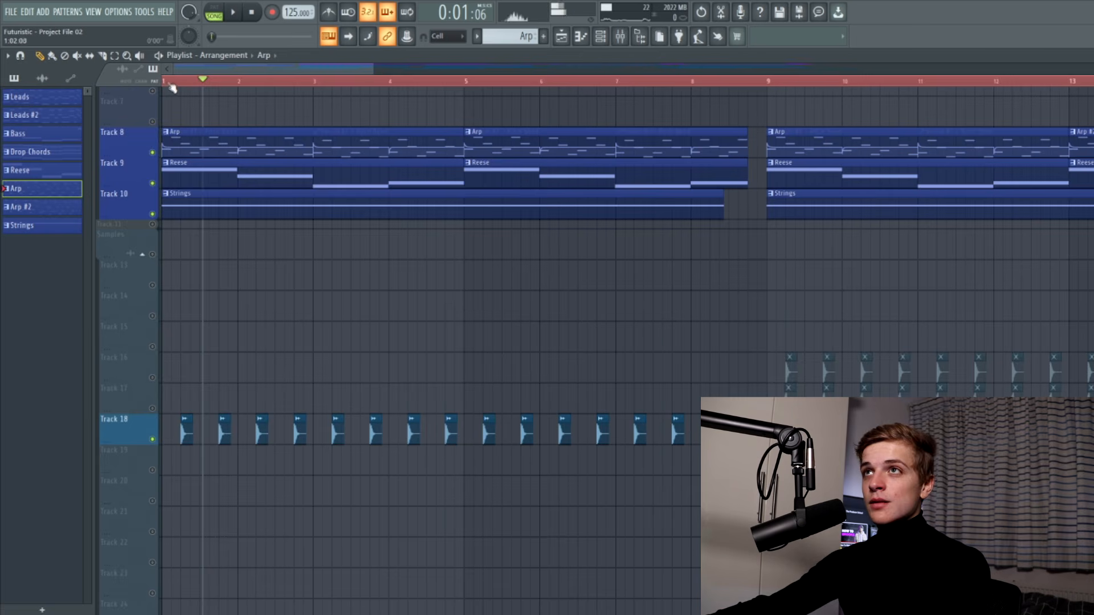
pyautogui.press('space')
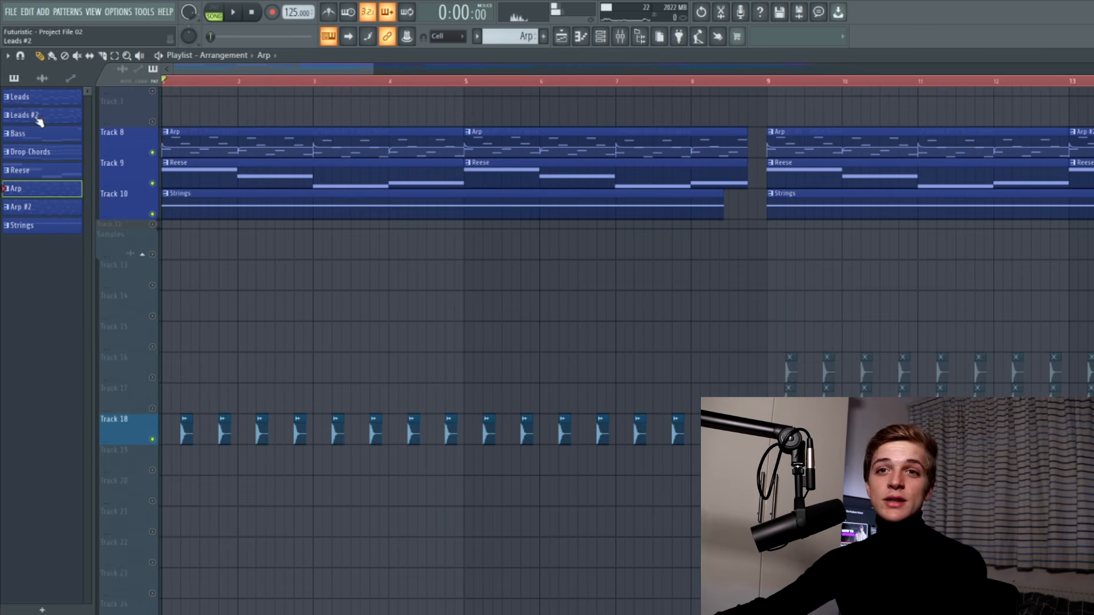
# Unmute the Impact 01 and Downfilter 01 clips on Tracks 28 and 30 and play the intro from bar 1
pyautogui.scroll(-10, 171, 399)
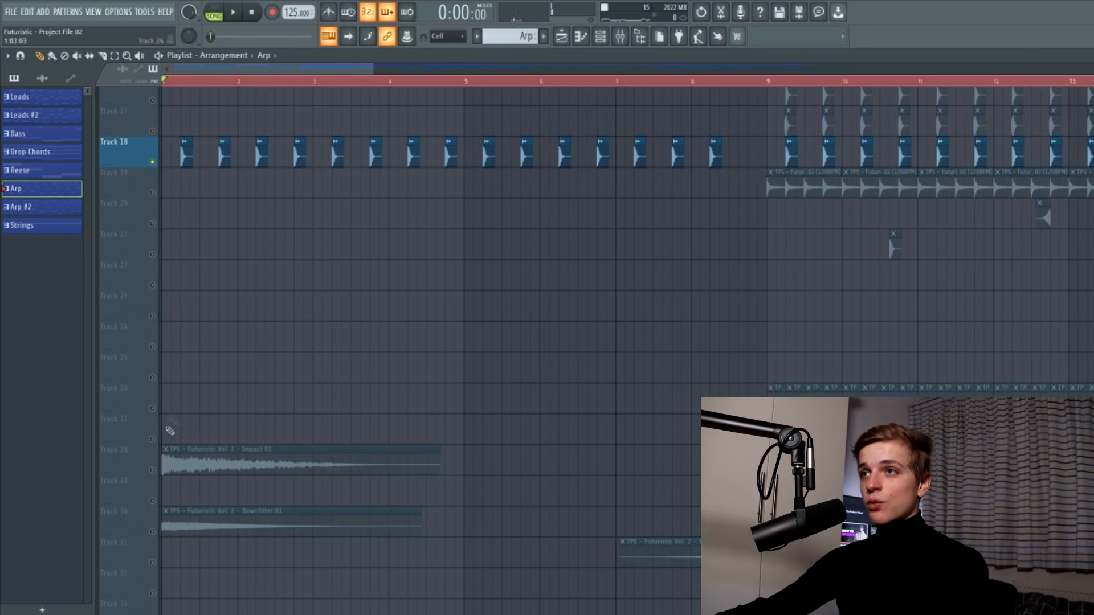
pyautogui.press('space')
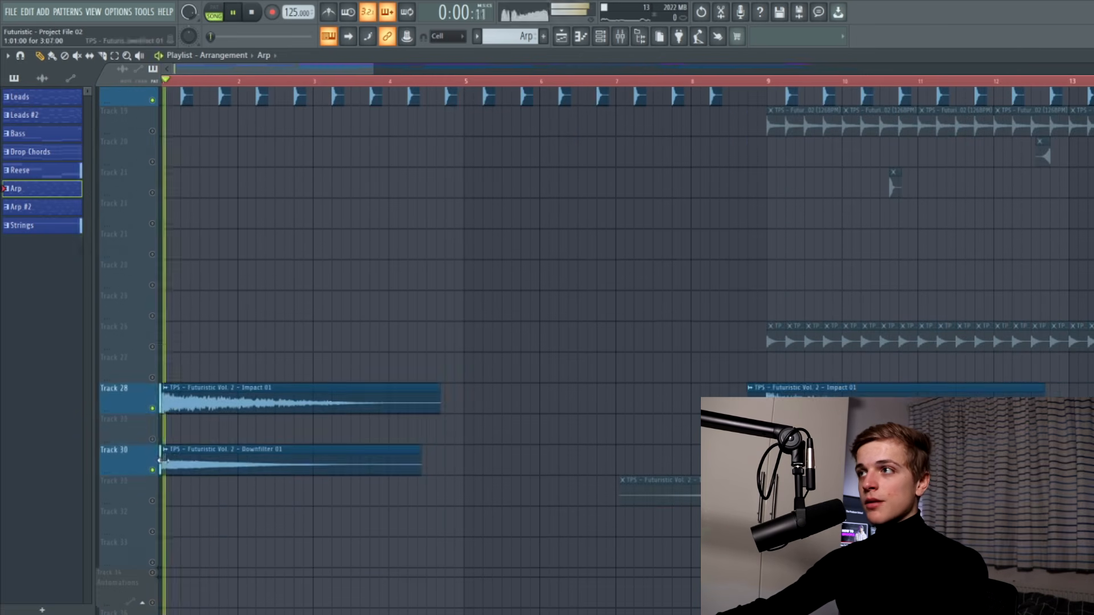
pyautogui.scroll(5, 171, 445)
pyautogui.scroll(-4, 178, 453)
pyautogui.scroll(-2, 386, 448)
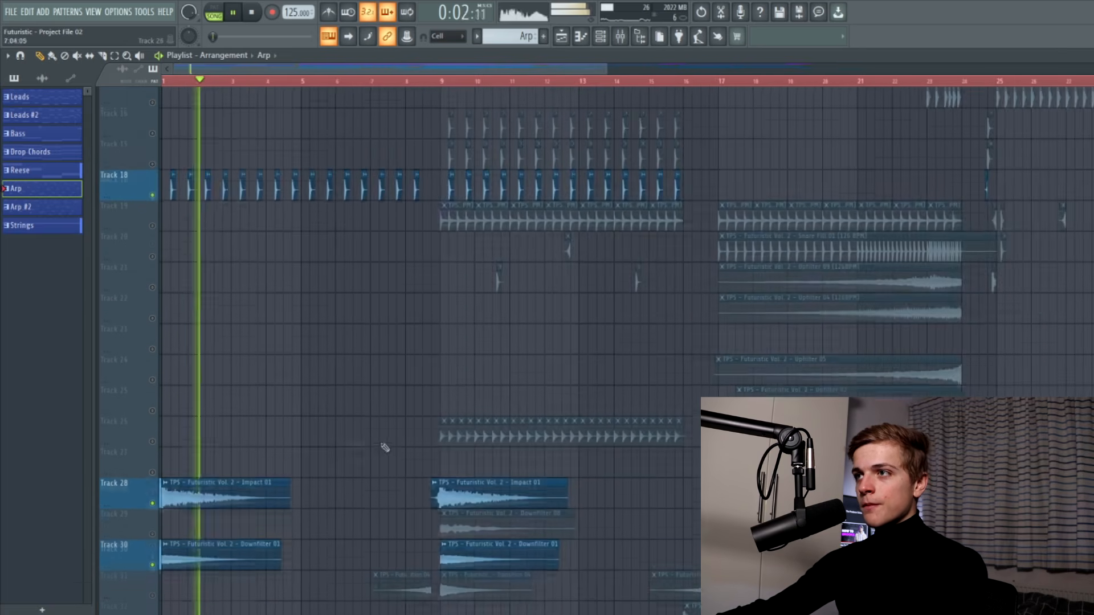
pyautogui.scroll(2, 506, 461)
pyautogui.press('space')
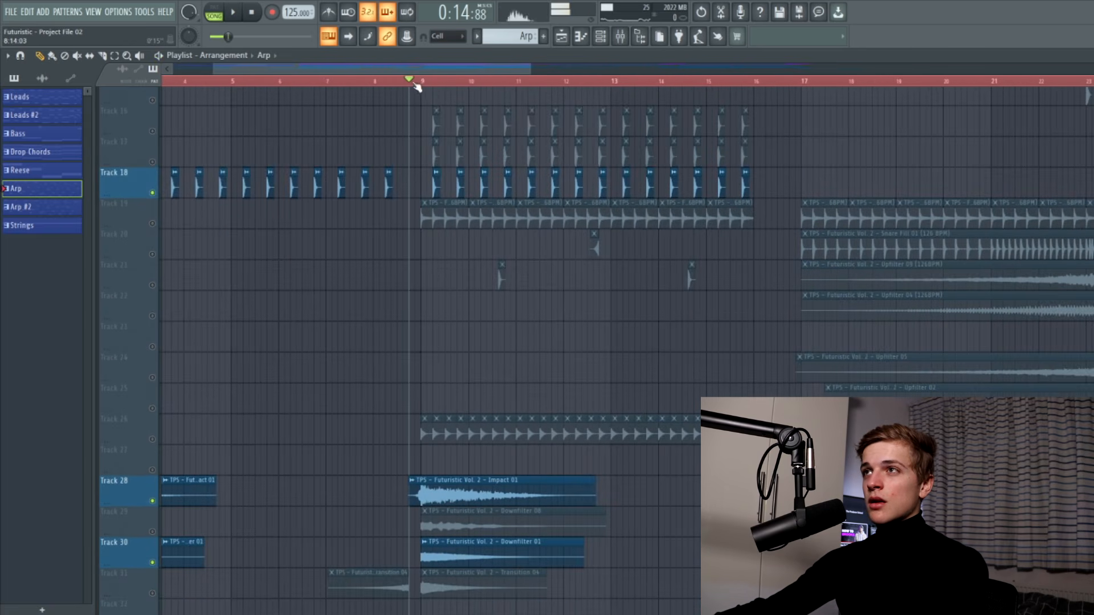
# Place the playhead just before bar 9 and examine how the second Impact 01 clip on Track 28 leads into that bar
pyautogui.scroll(2, 418, 152)
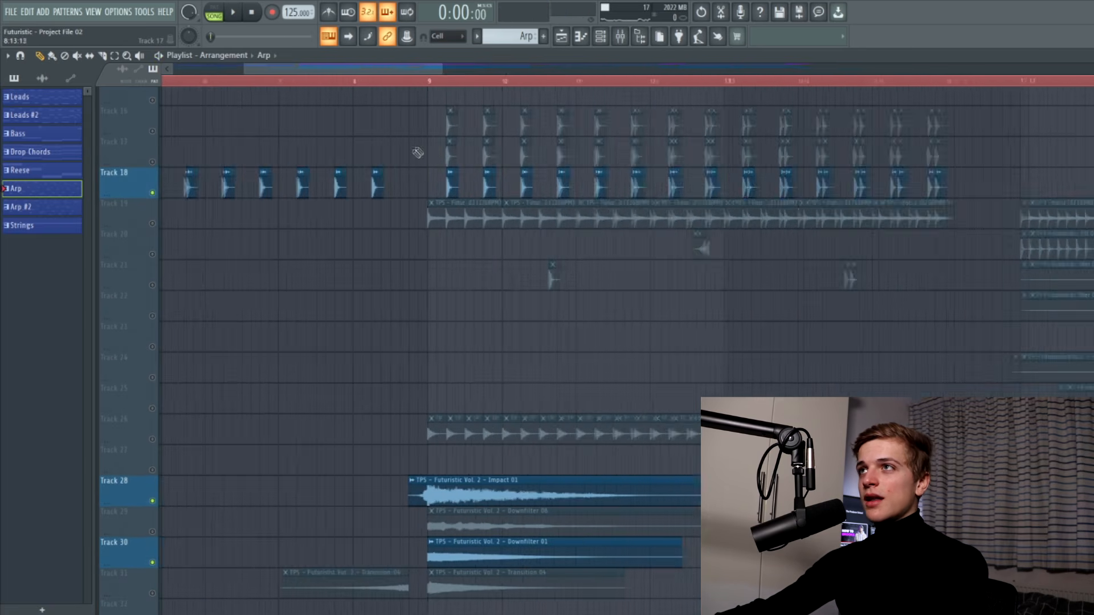
pyautogui.click(419, 82)
pyautogui.scroll(4, 484, 221)
pyautogui.scroll(-3, 279, 242)
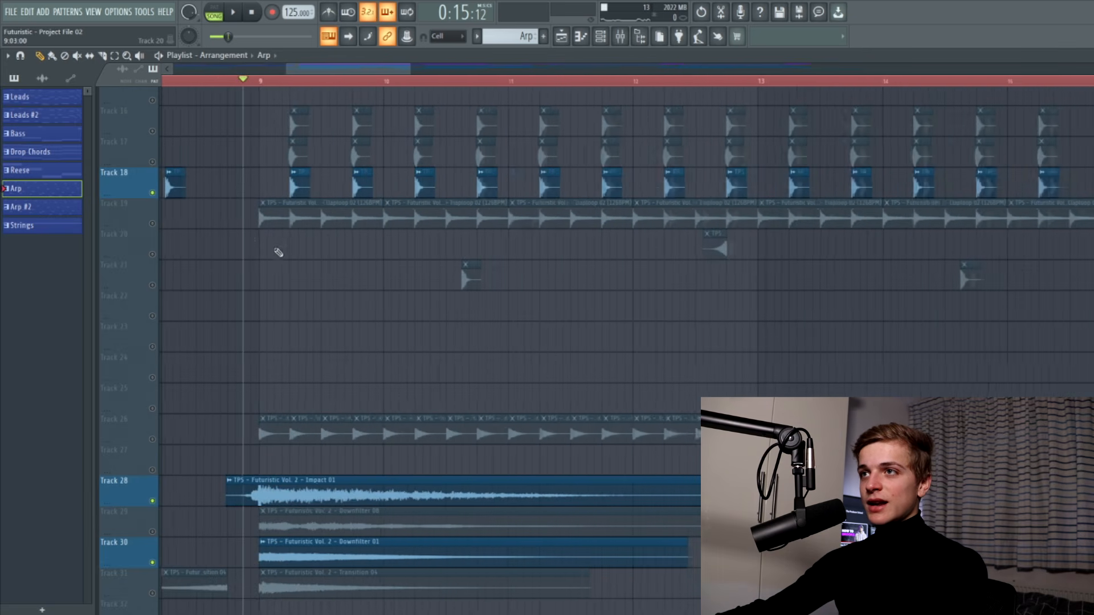
pyautogui.scroll(4, 285, 447)
pyautogui.scroll(-3, 251, 448)
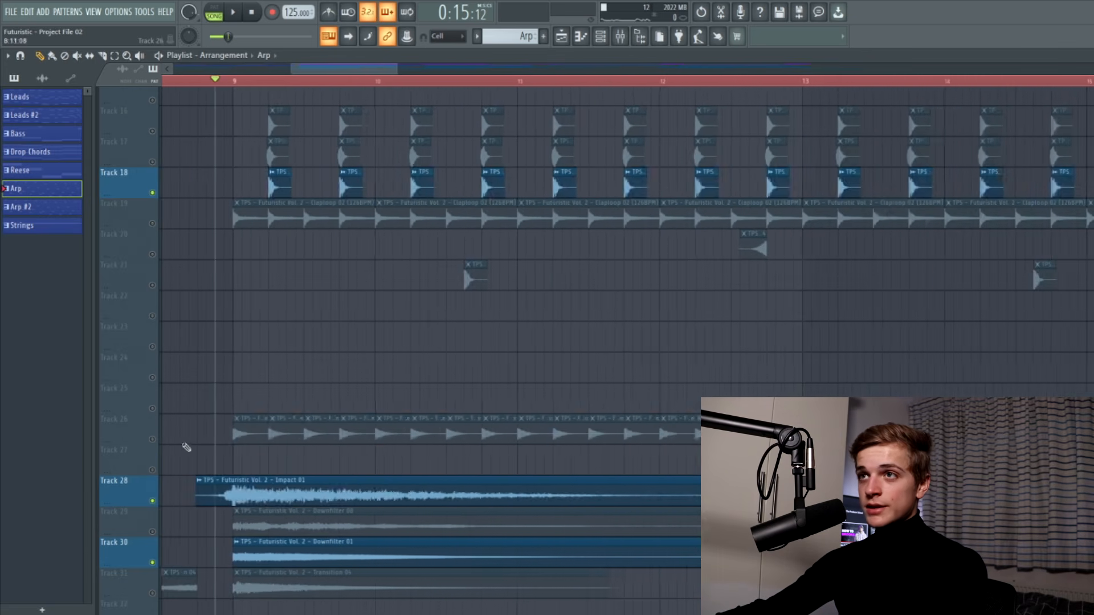
# Unmute all playlist tracks and play the transition into bar 9 with every layer
pyautogui.rightClick(152, 439)
pyautogui.rightClick(152, 439)
pyautogui.press('space')
pyautogui.scroll(2, 160, 433)
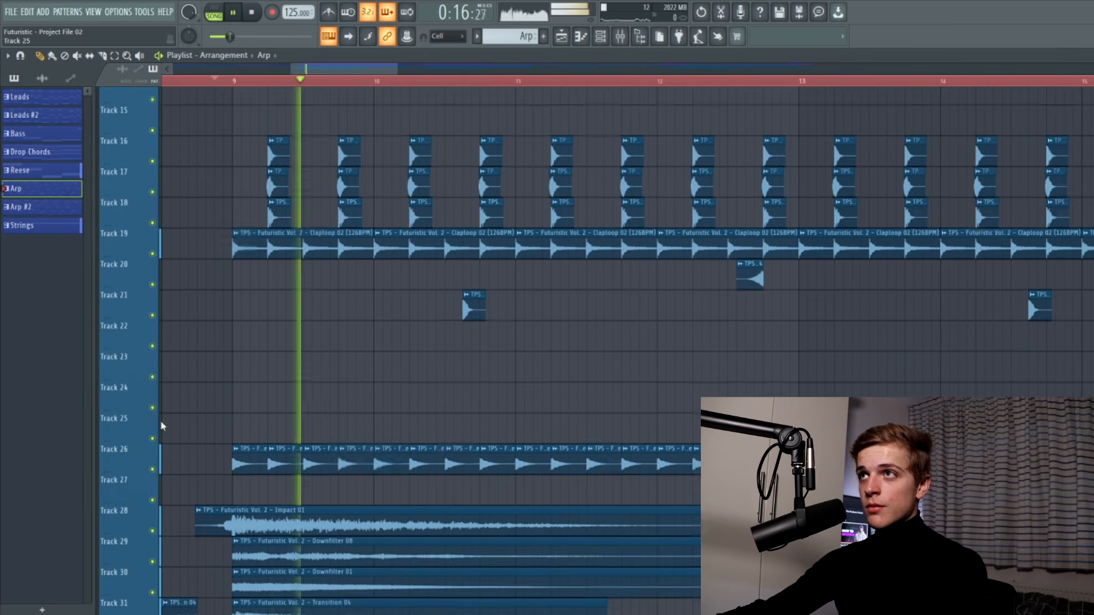
pyautogui.press('space')
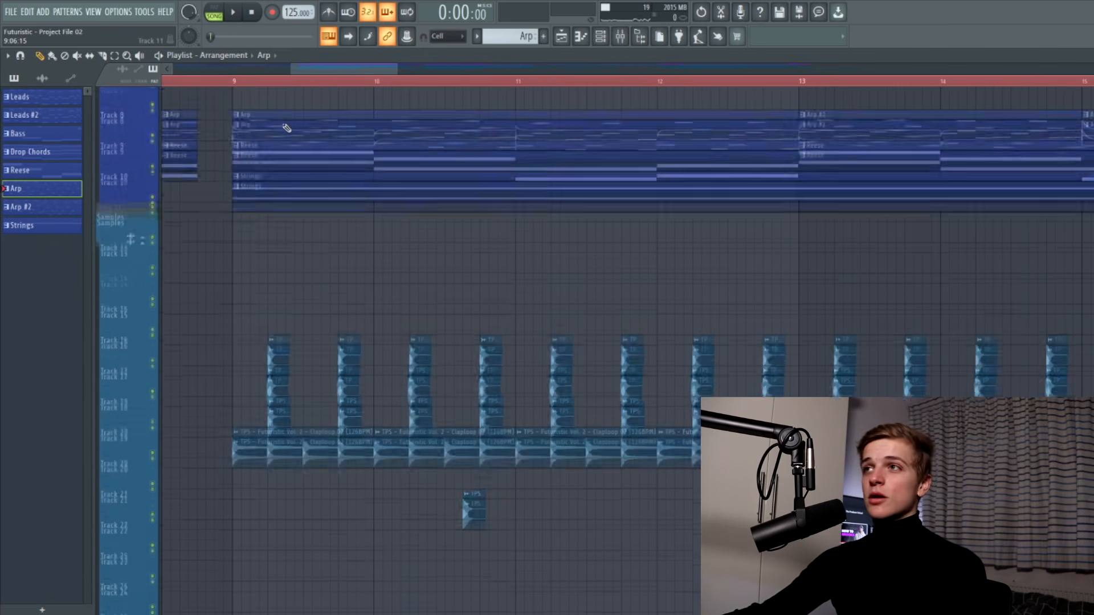
# Show the whole arrangement from vocals to automations and play the full track from bar 1
pyautogui.scroll(-8, 287, 129)
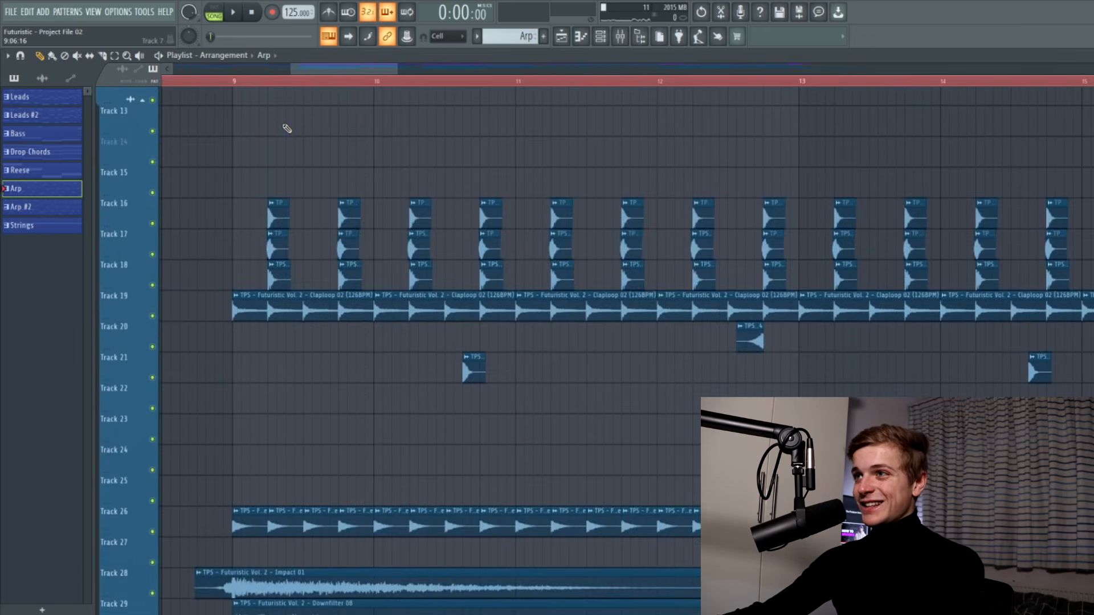
pyautogui.scroll(-5, 287, 130)
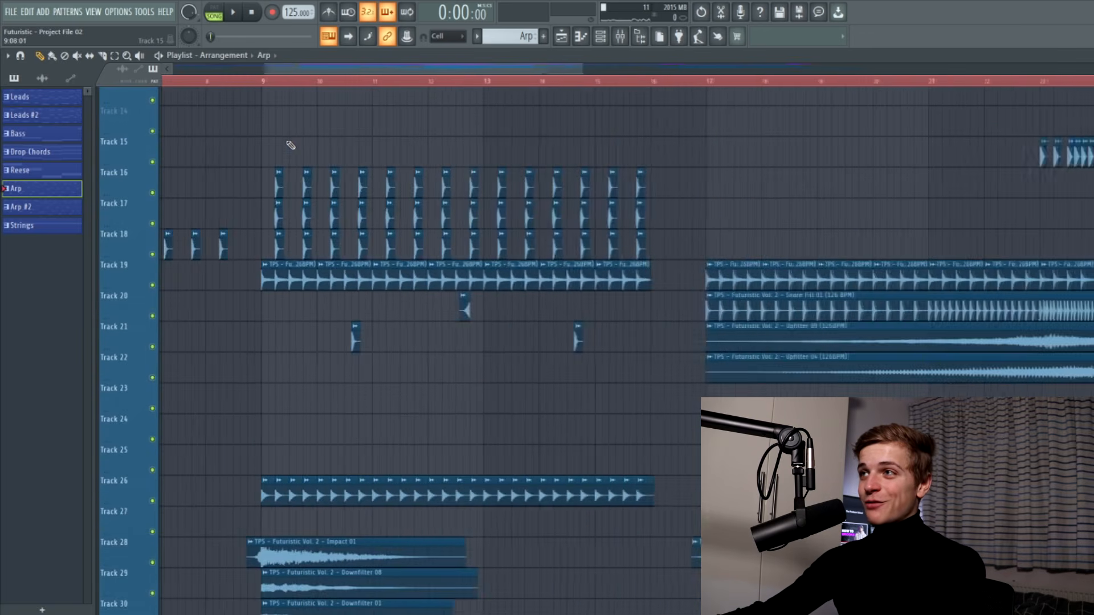
pyautogui.scroll(4, 290, 144)
pyautogui.scroll(-4, 289, 145)
pyautogui.scroll(-2, 289, 146)
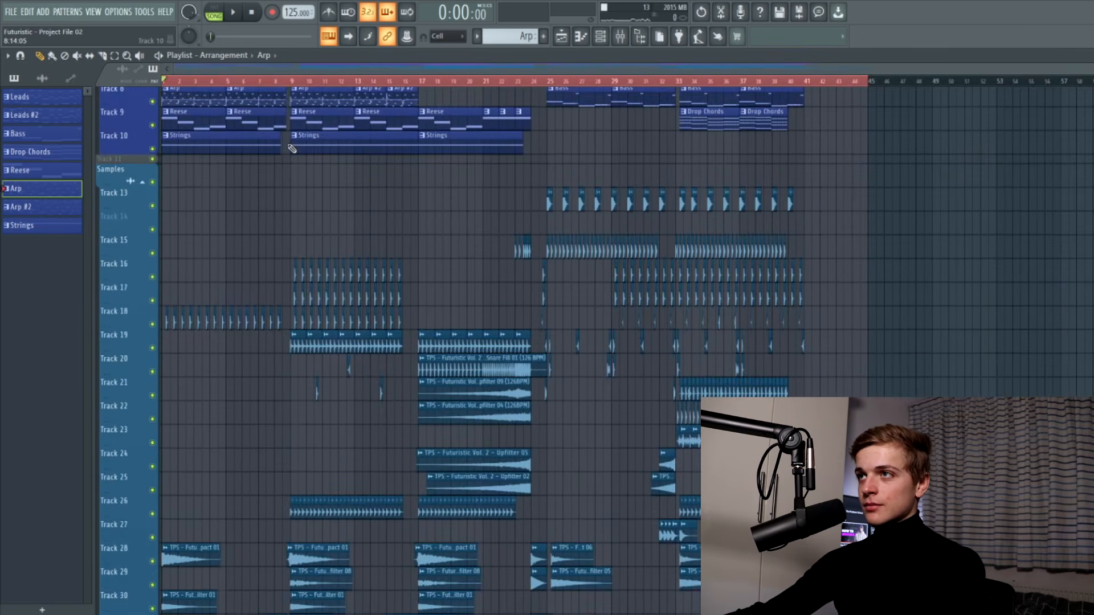
pyautogui.scroll(-4, 291, 149)
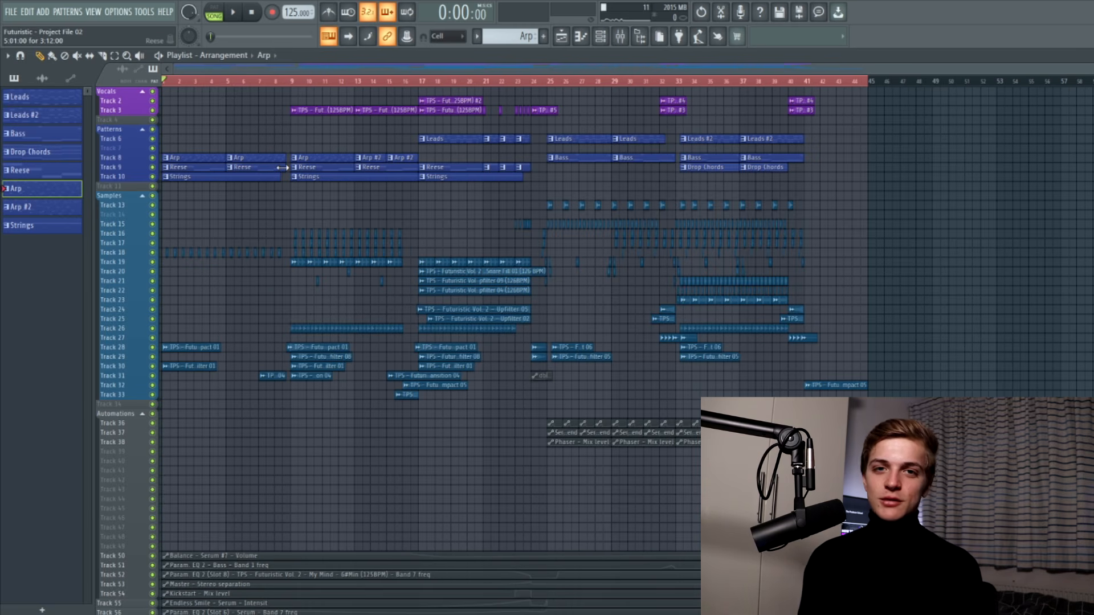
pyautogui.press('space')
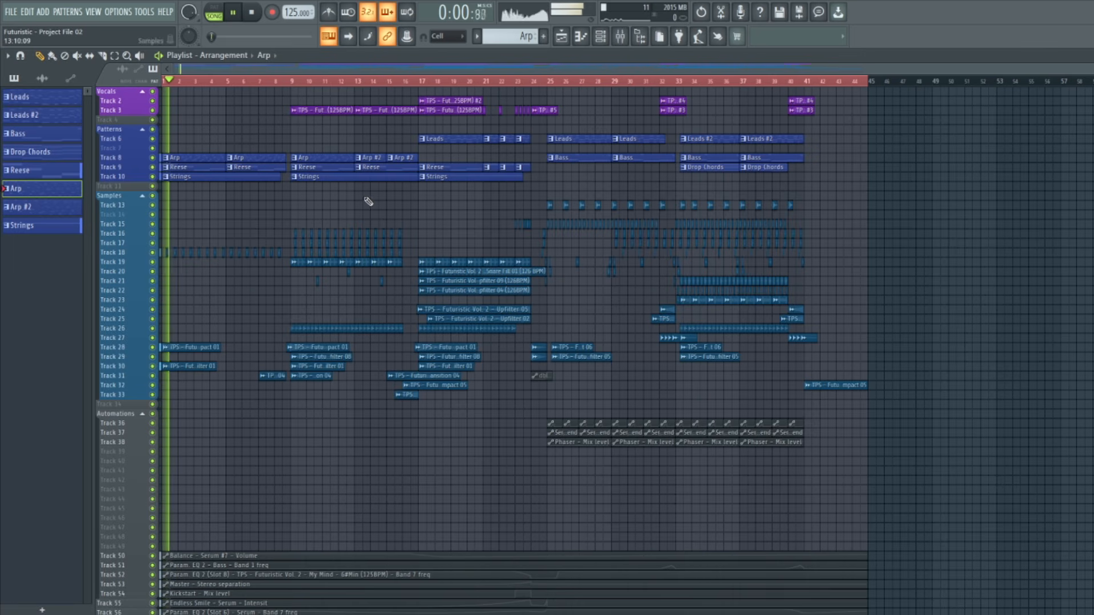